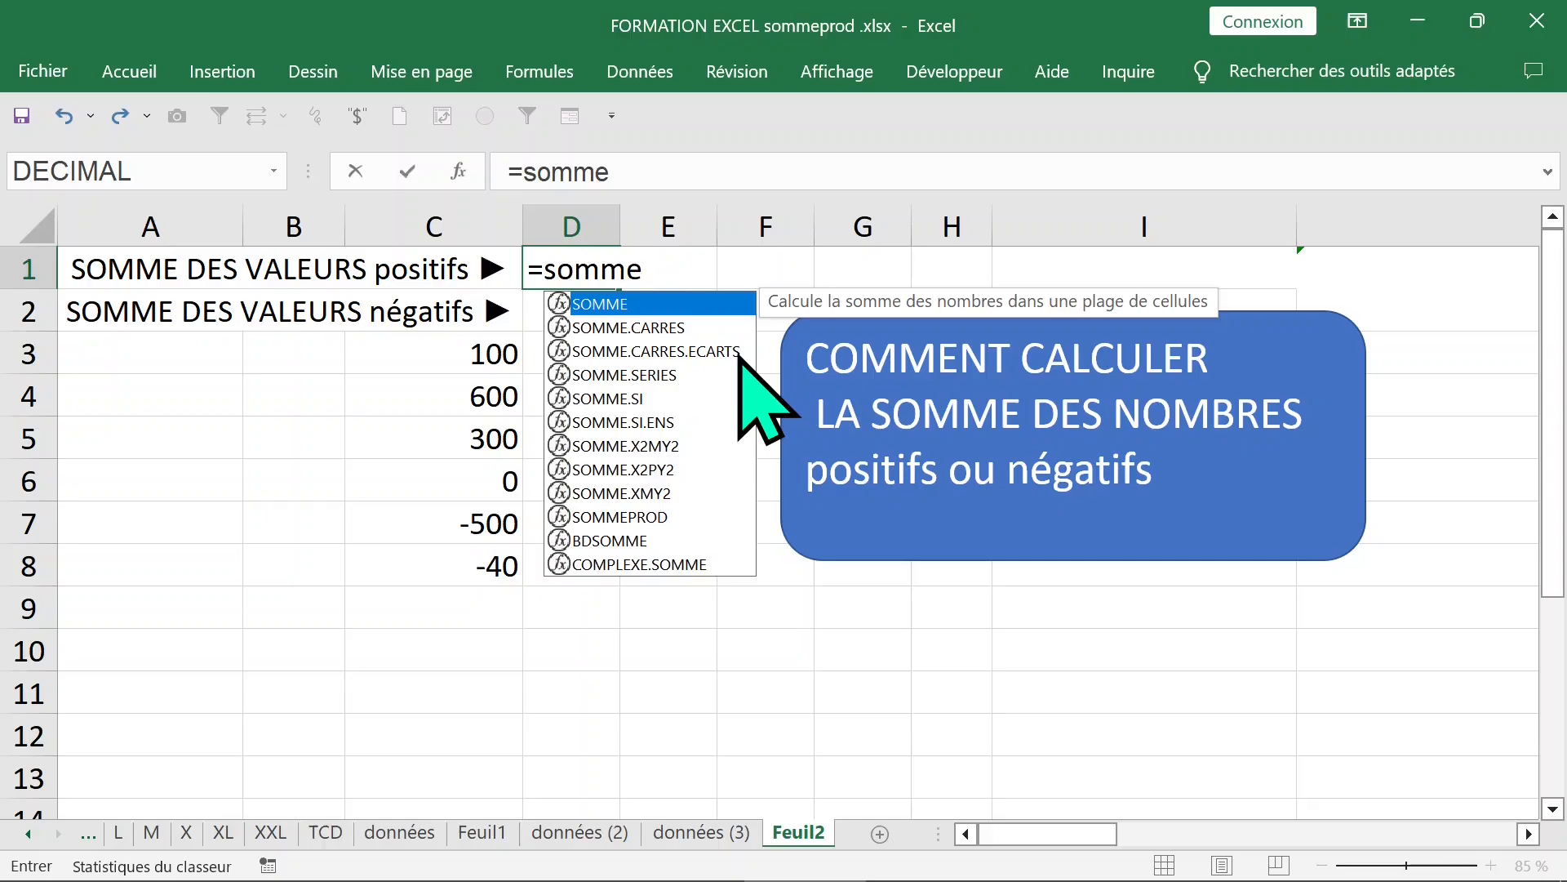
Complete the formula in D1 as =SOMME.SI(C3:C8;">=0") to sum the positive values
type(".si")
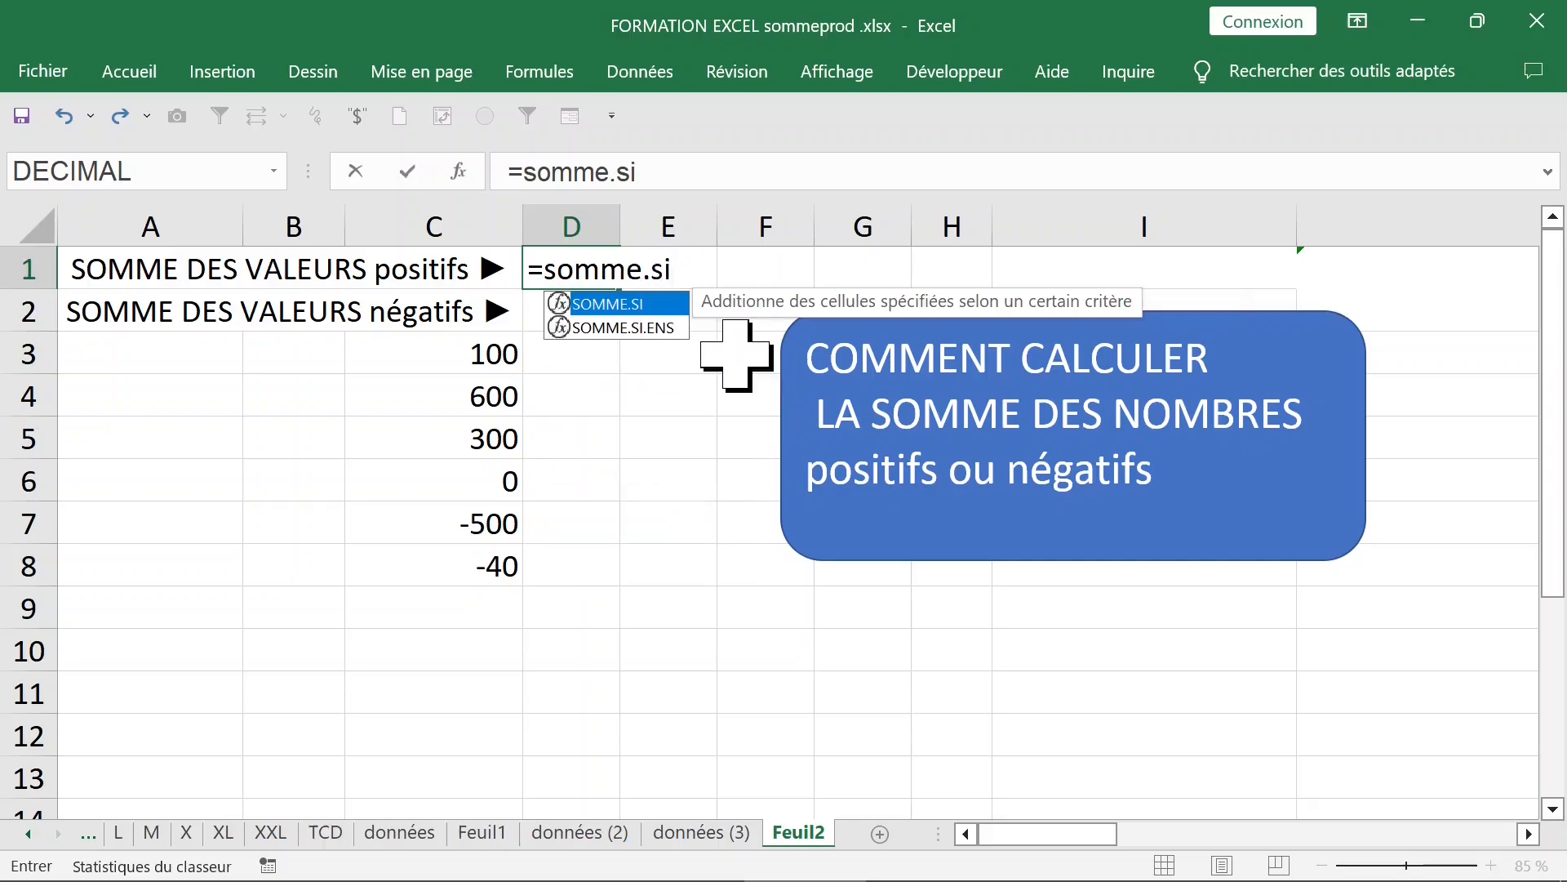
key("Tab")
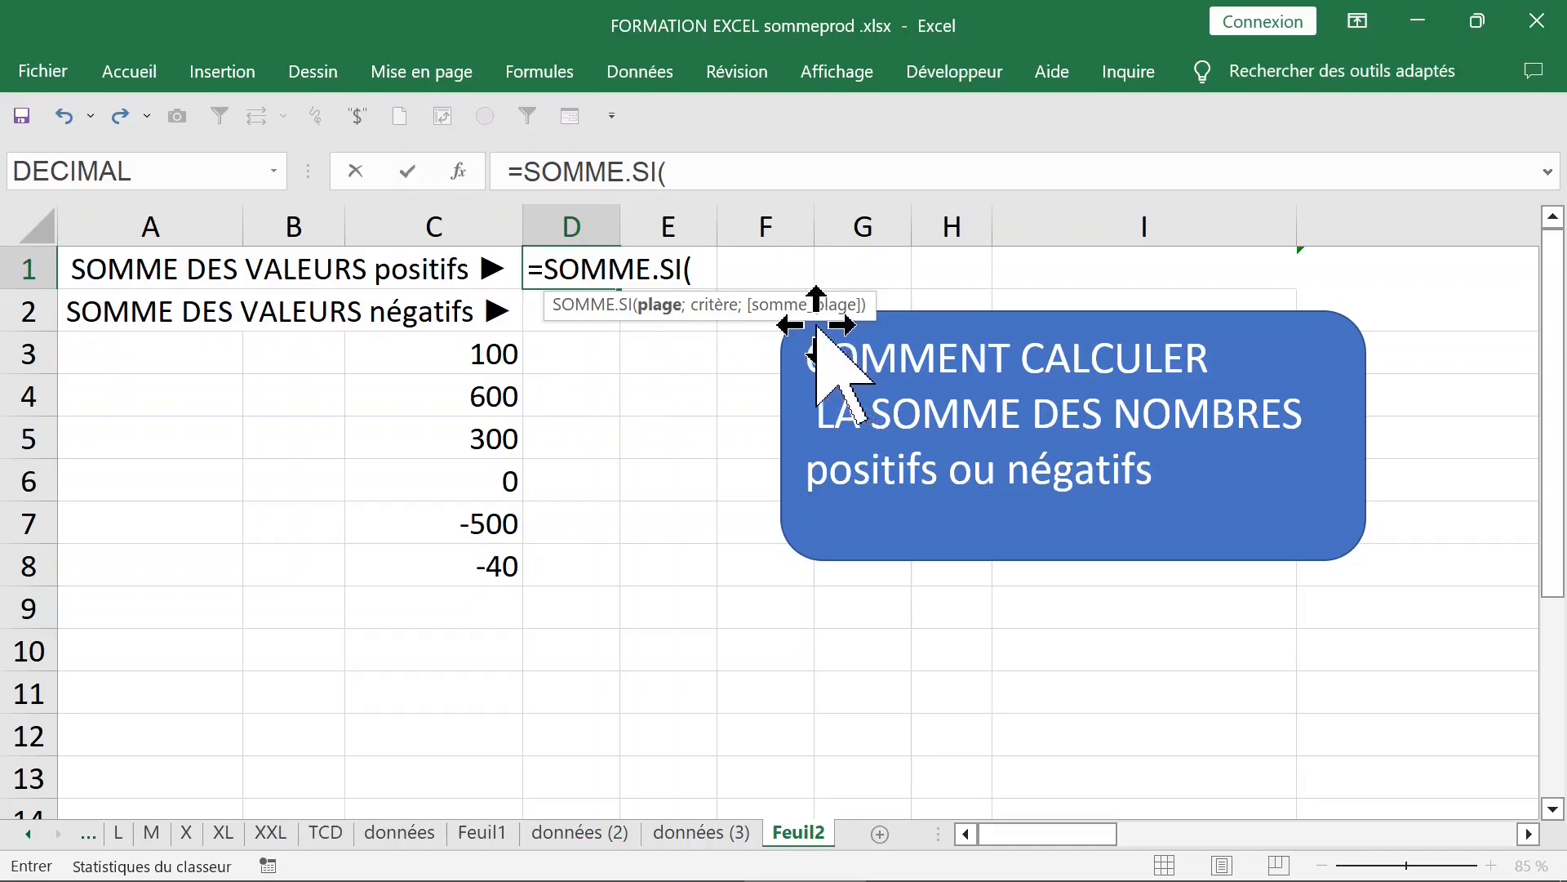
left_click_drag(448, 351, 470, 553)
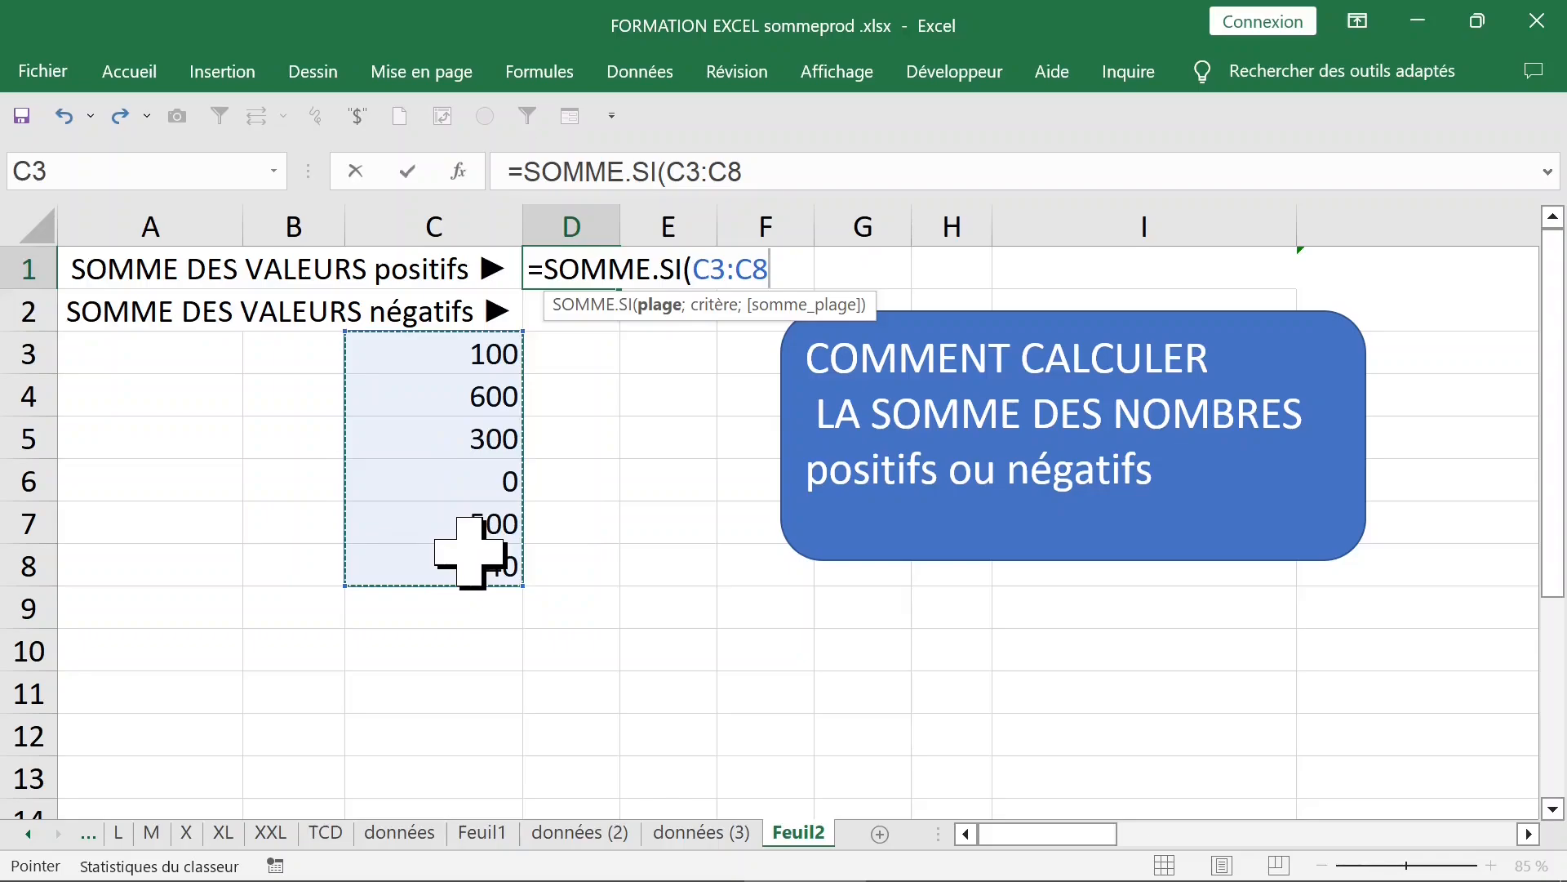
type(";")
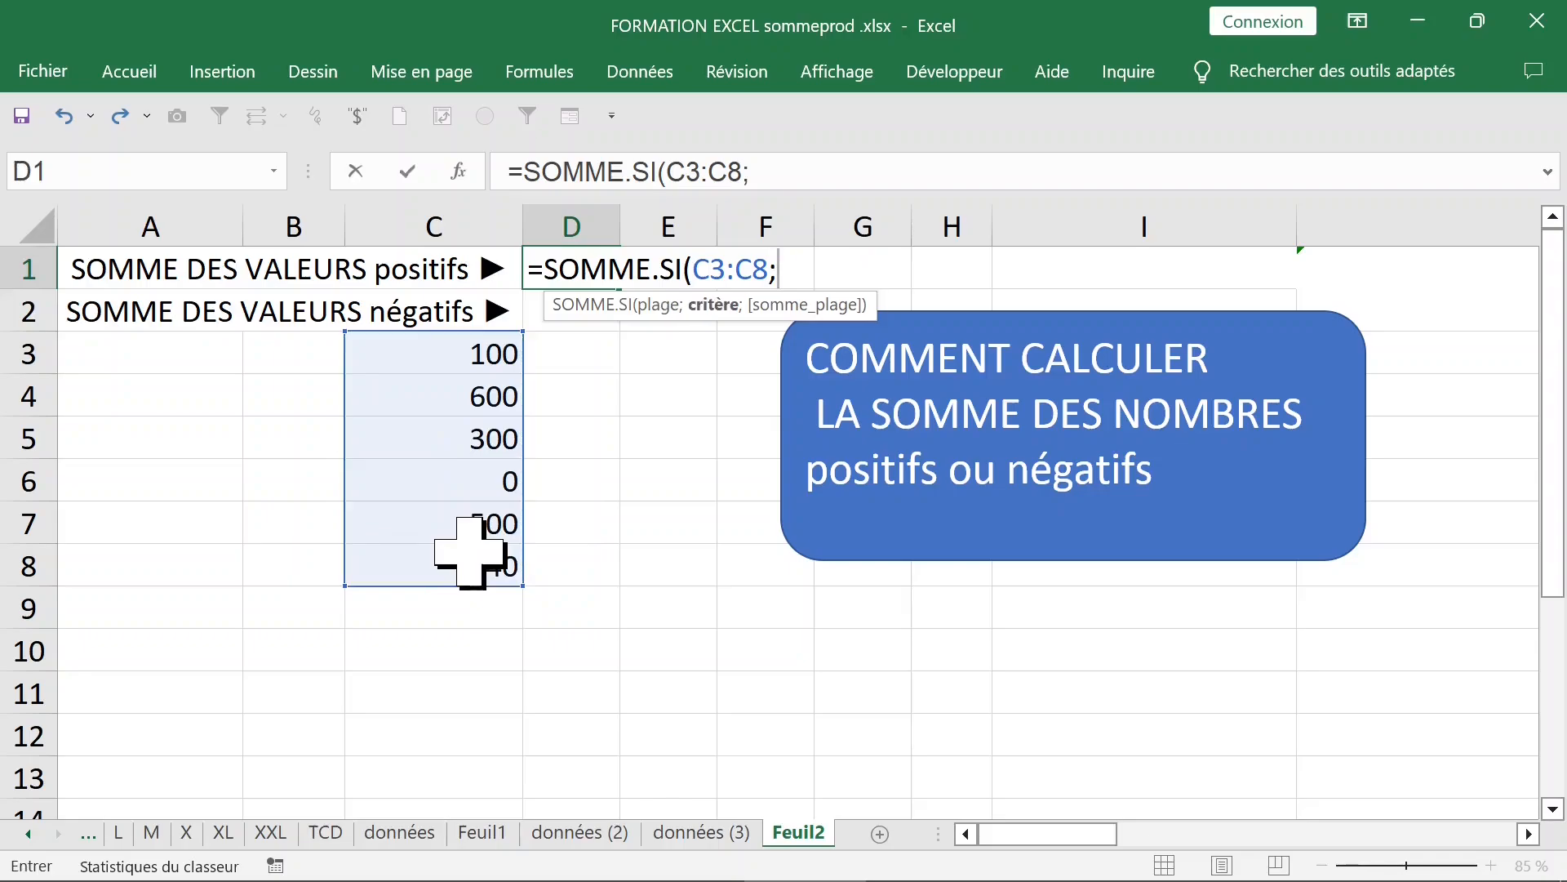
type("\">=0\"")
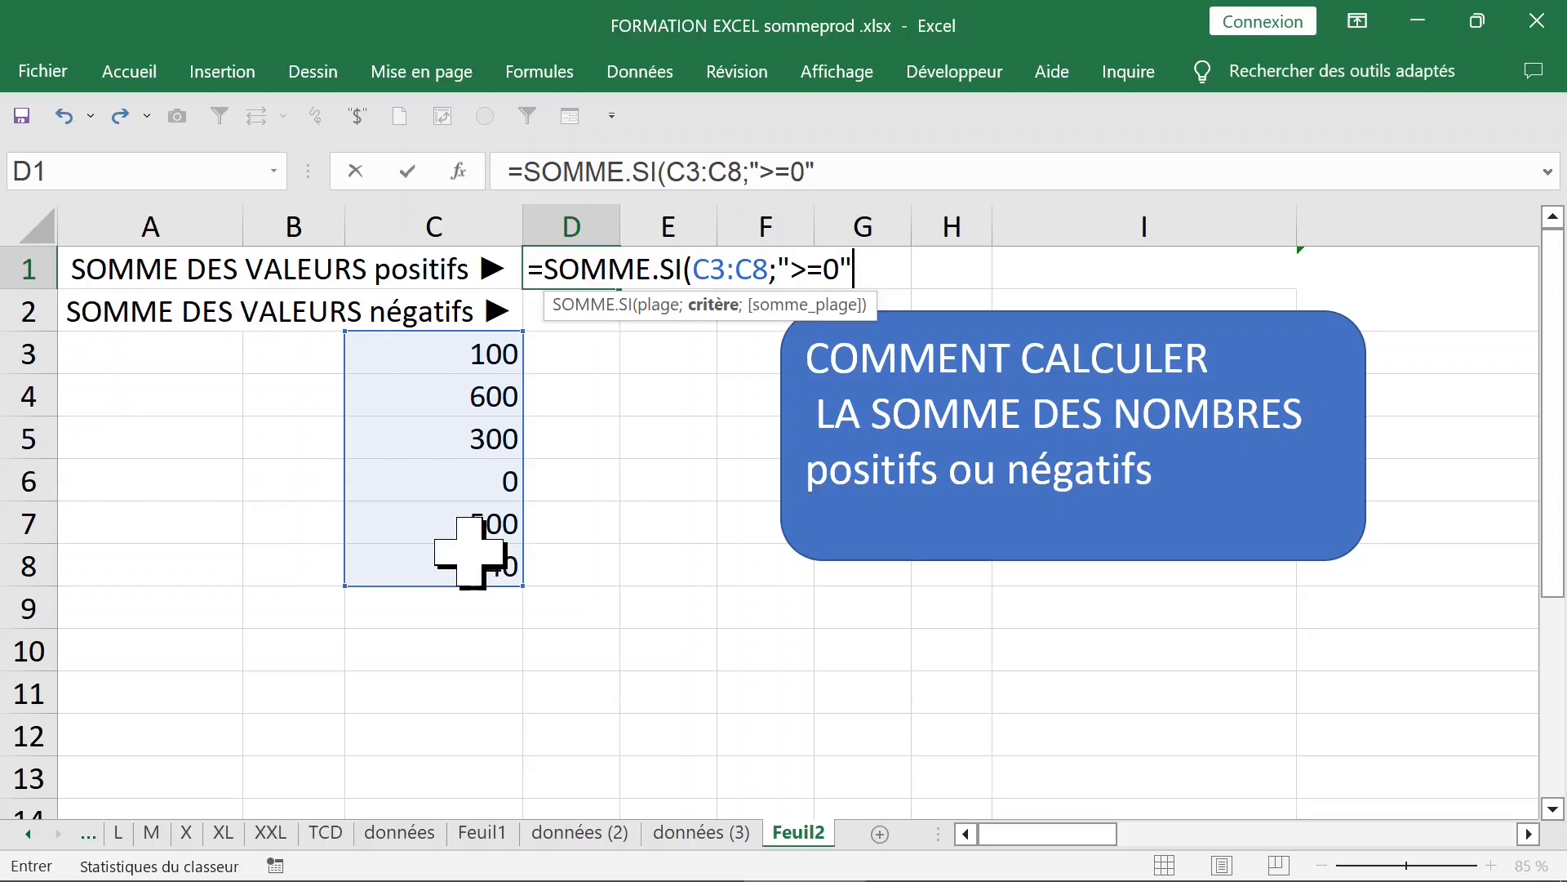
type(")")
key("Return")
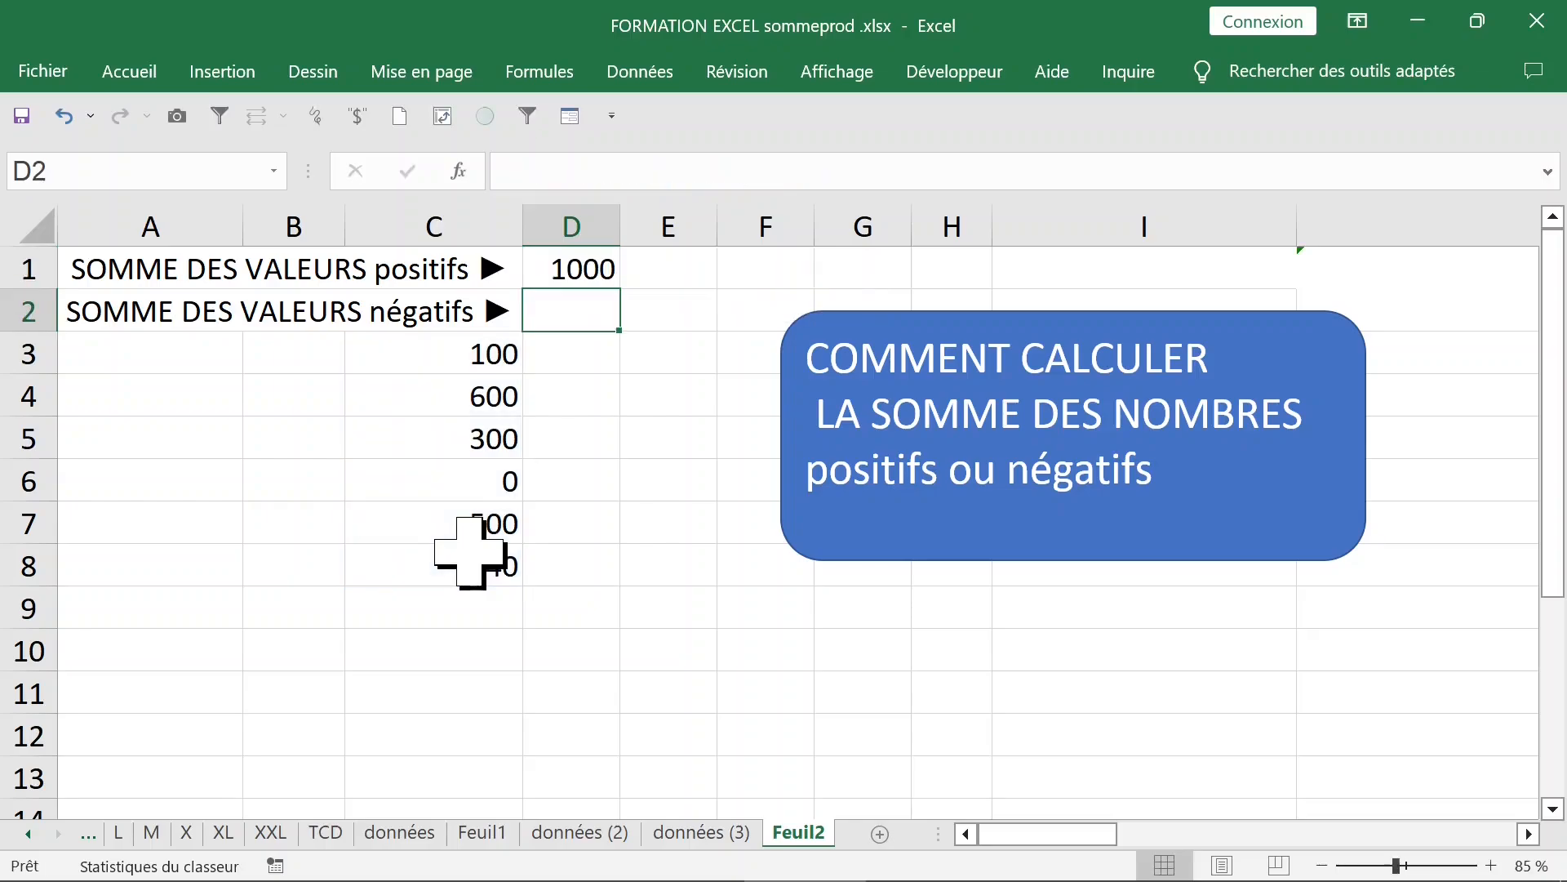
left_click(586, 272)
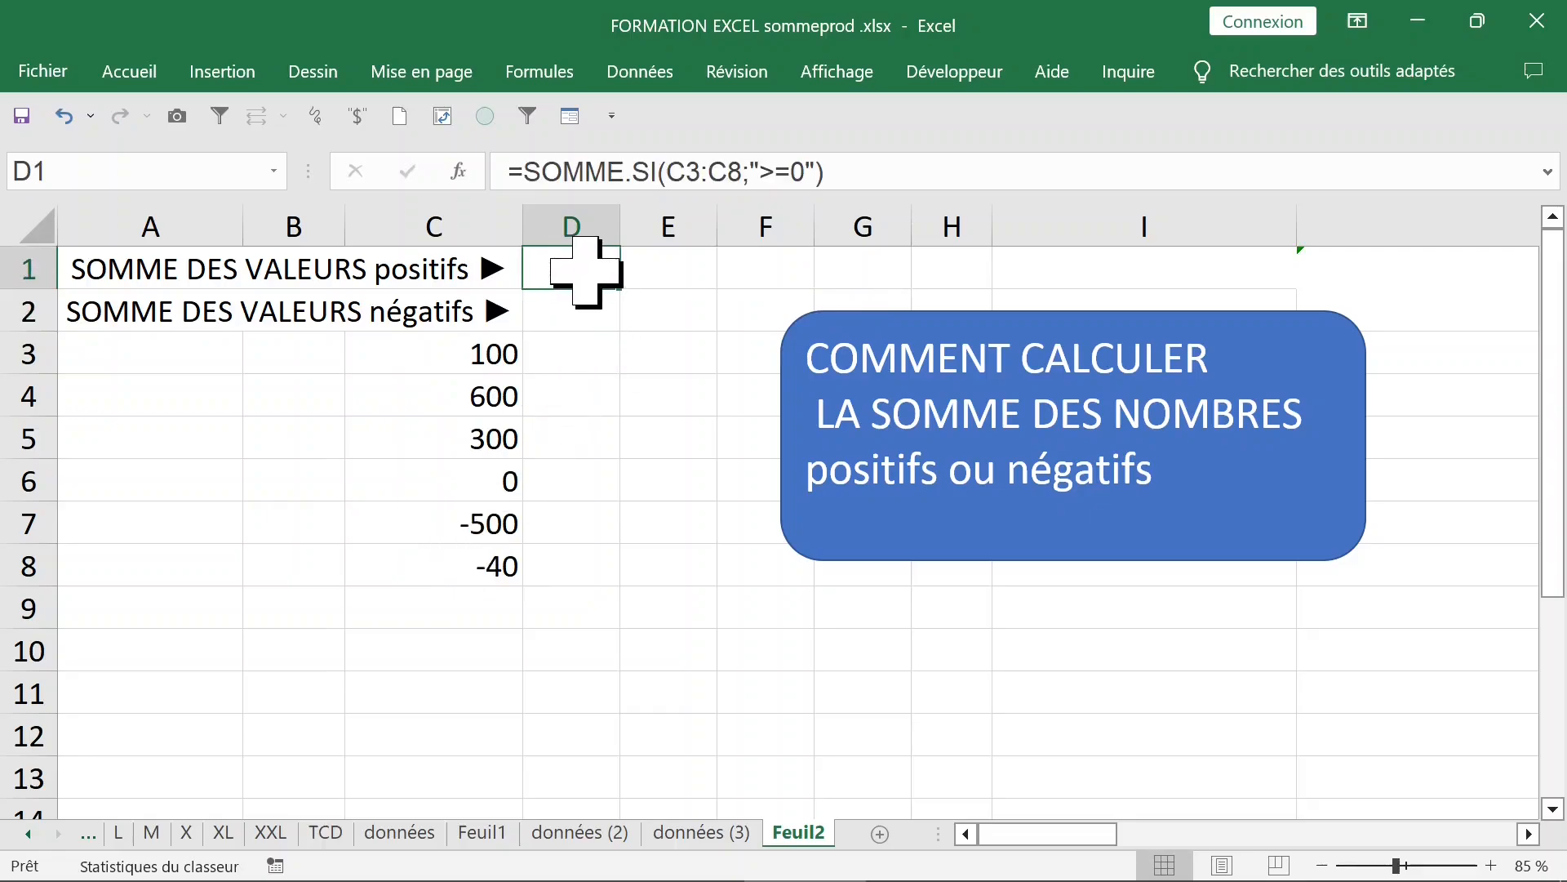
Add 2000 in C9 below the number list to test the range of D1's formula, and undo the entry
left_click(488, 604)
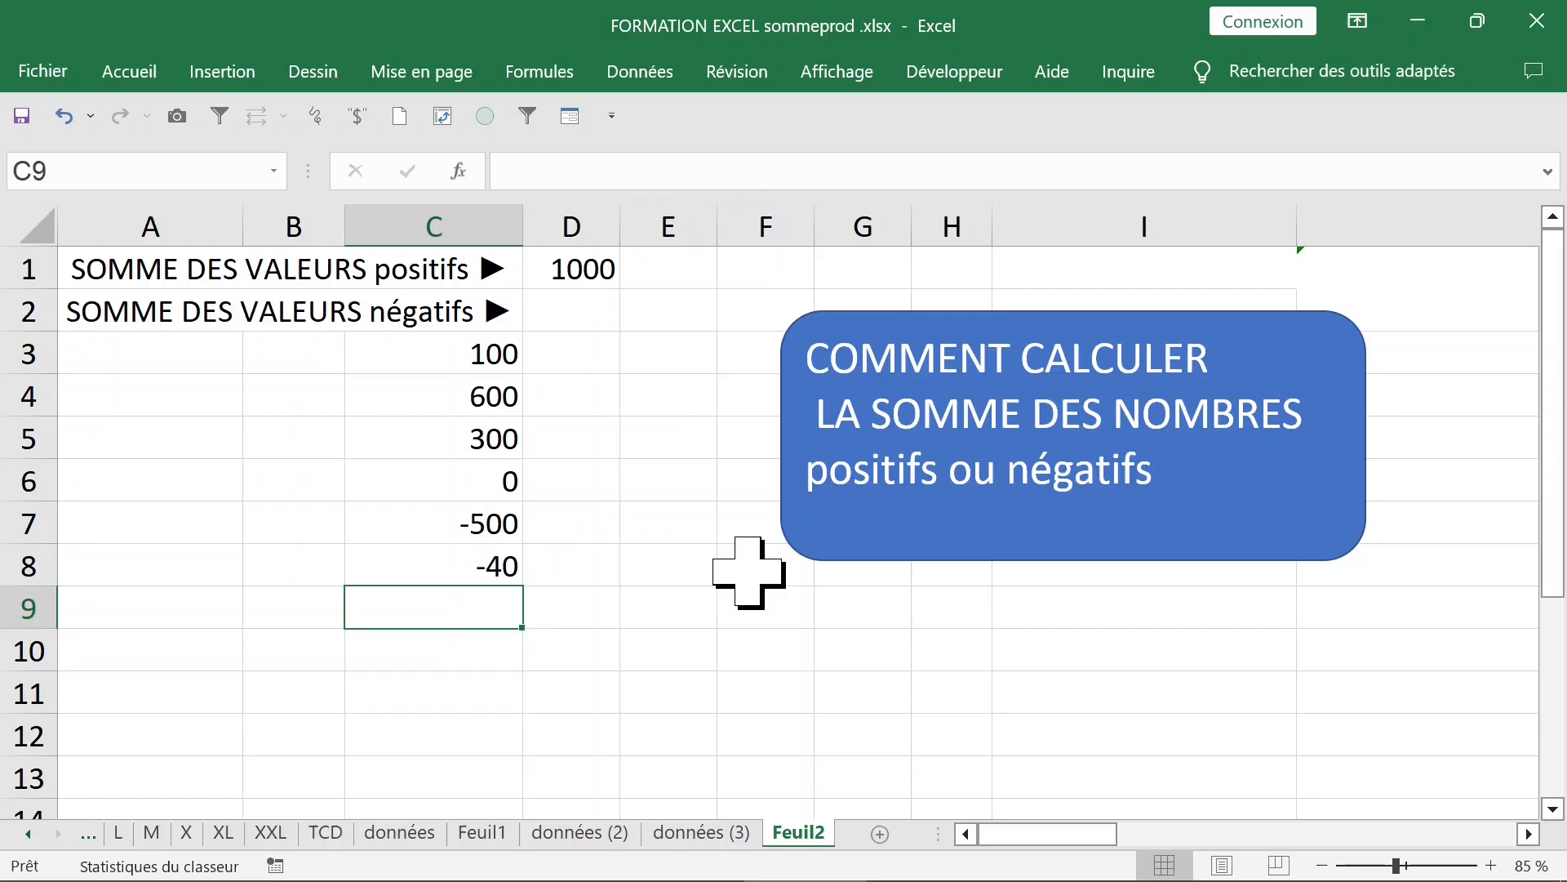
type("2000")
key("Return")
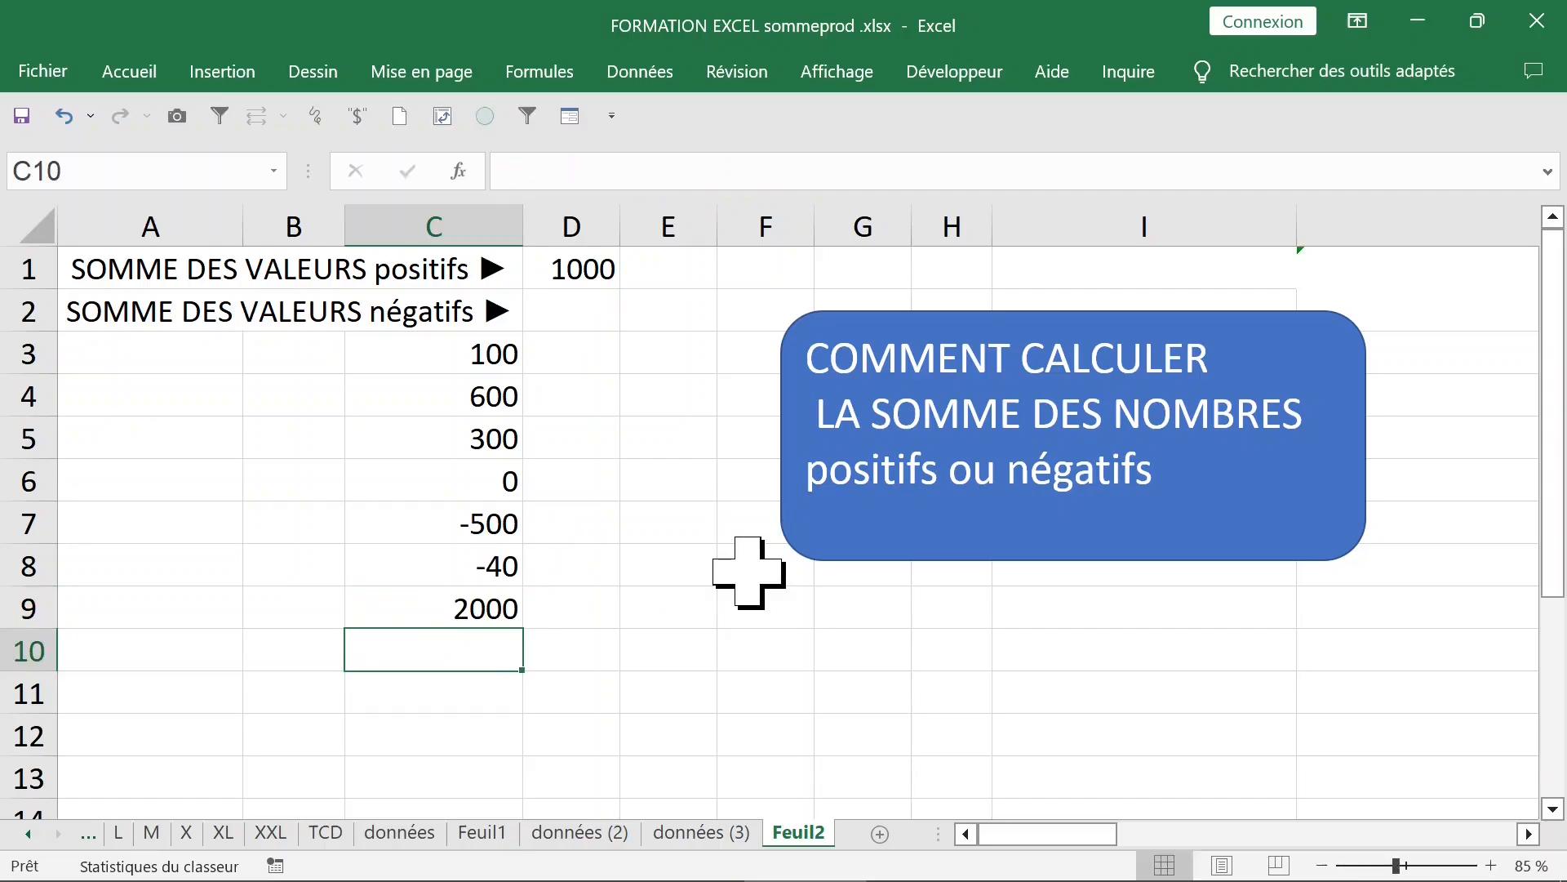
left_click(562, 272)
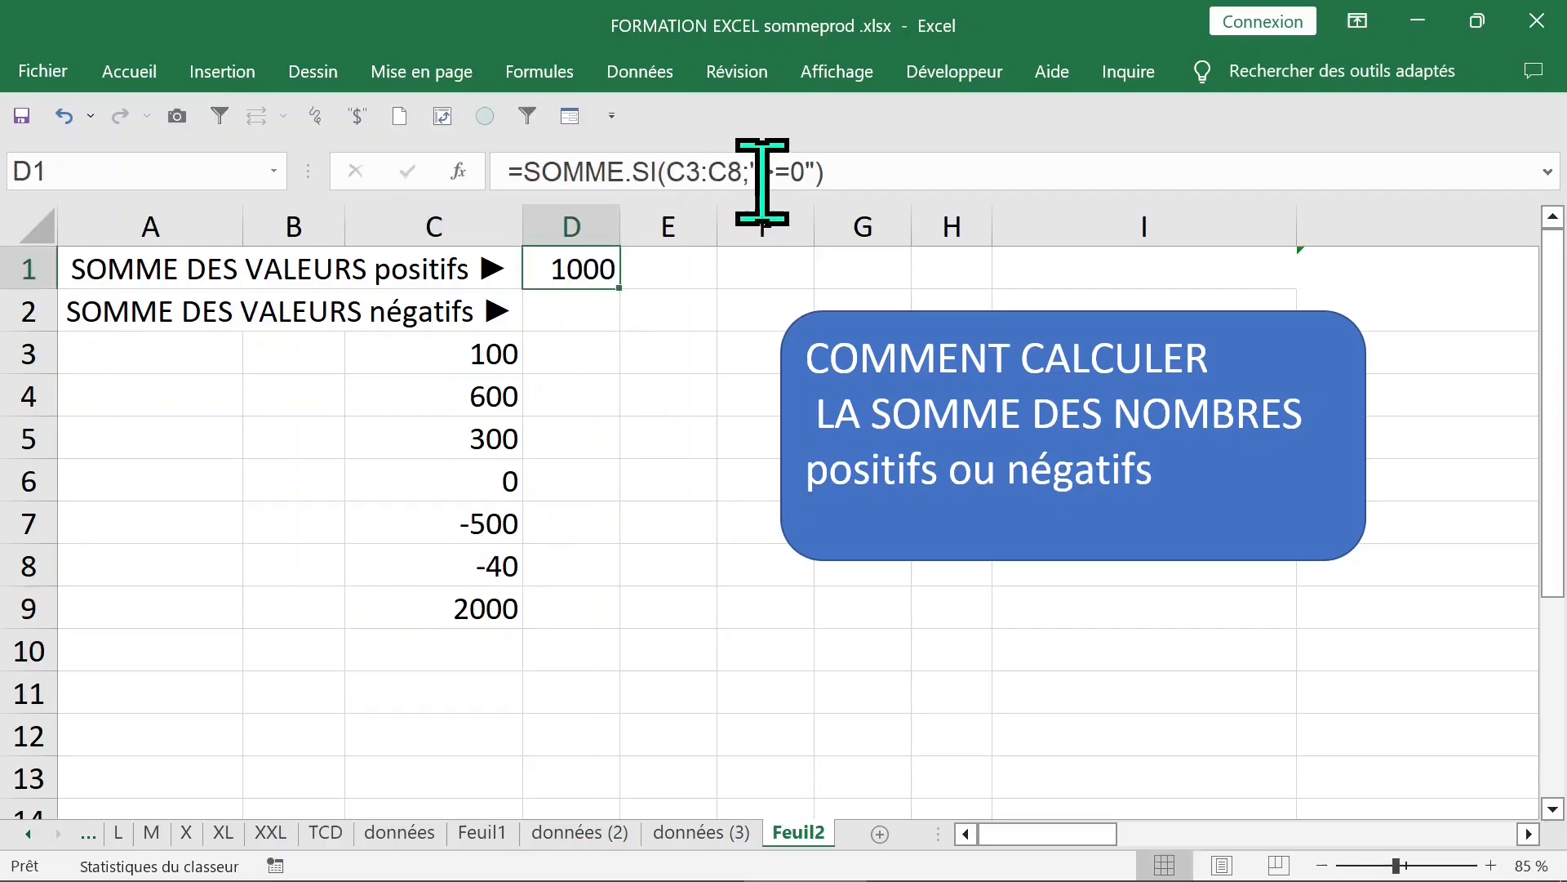
left_click(644, 465)
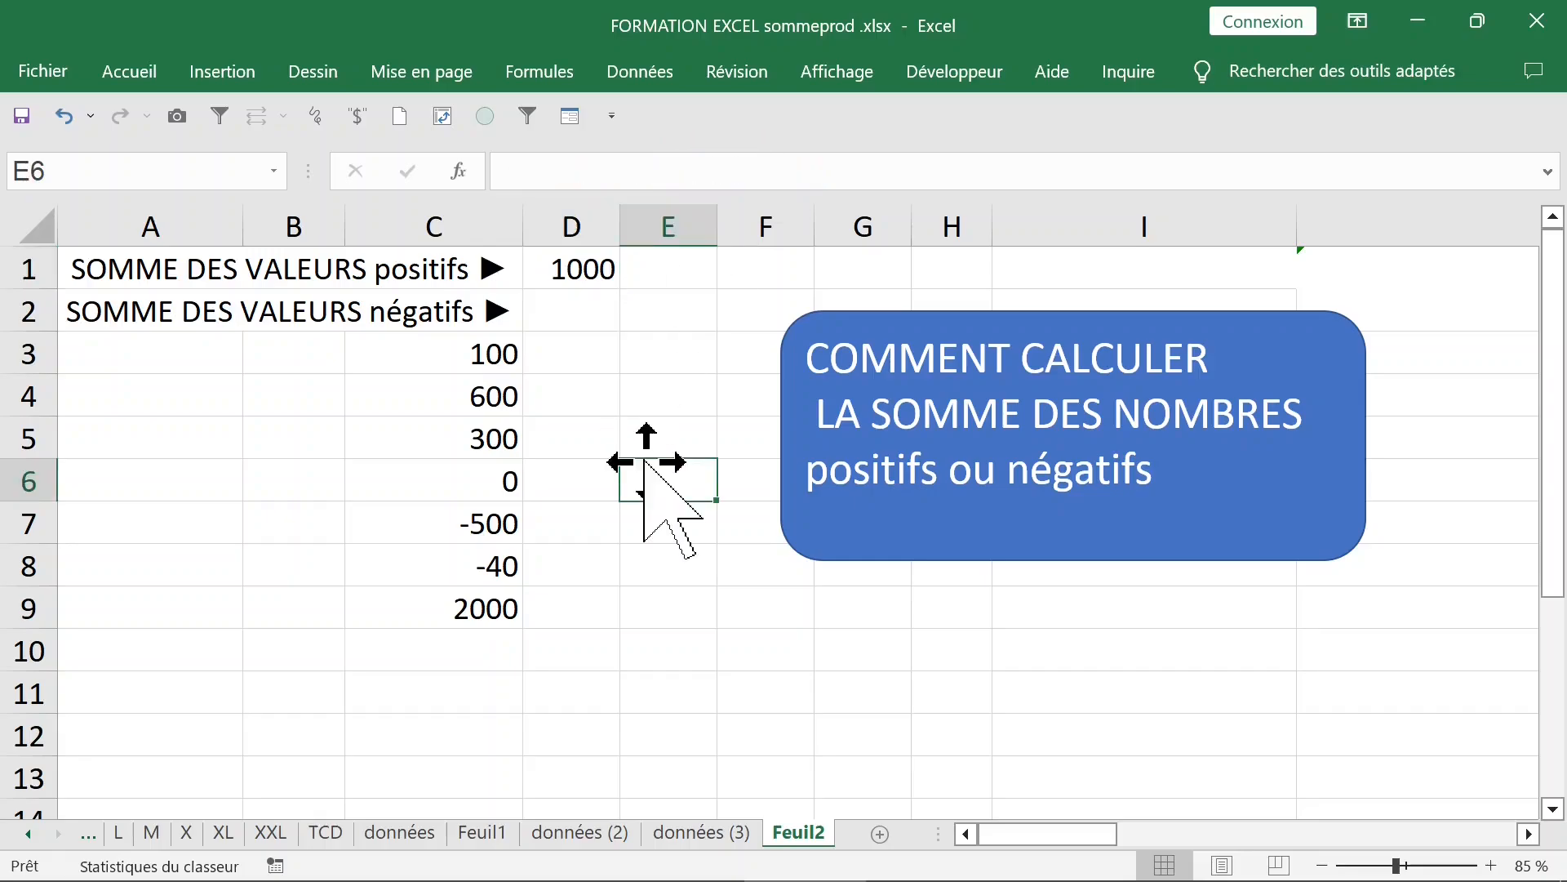
key("ctrl+z")
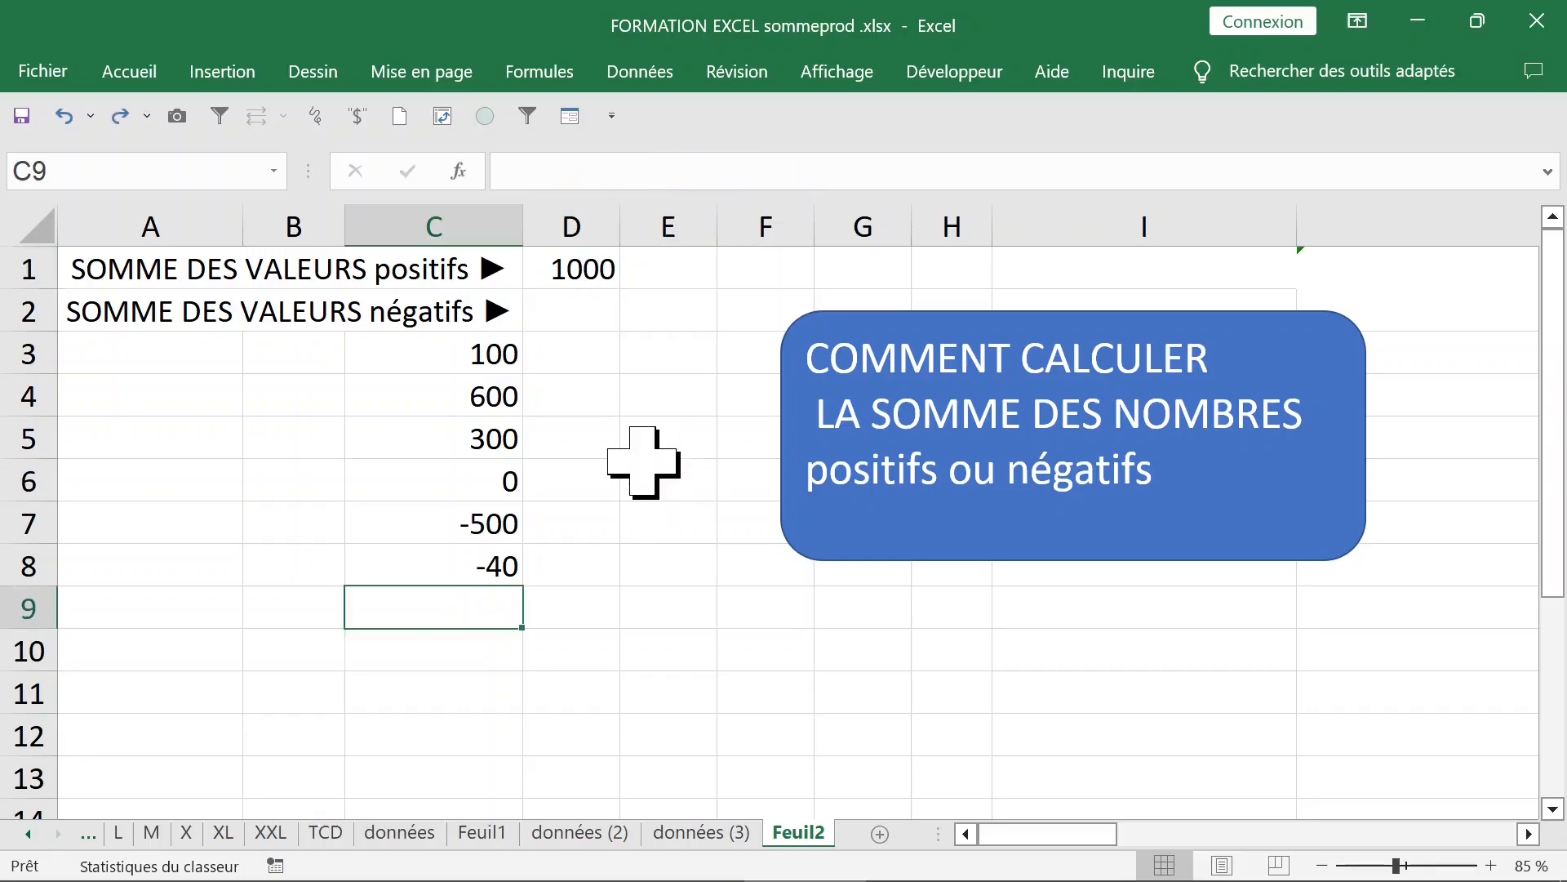
Format C3:C8 as a table in the light style with a black header row, leaving the existing-headers option off
left_click_drag(490, 359, 466, 552)
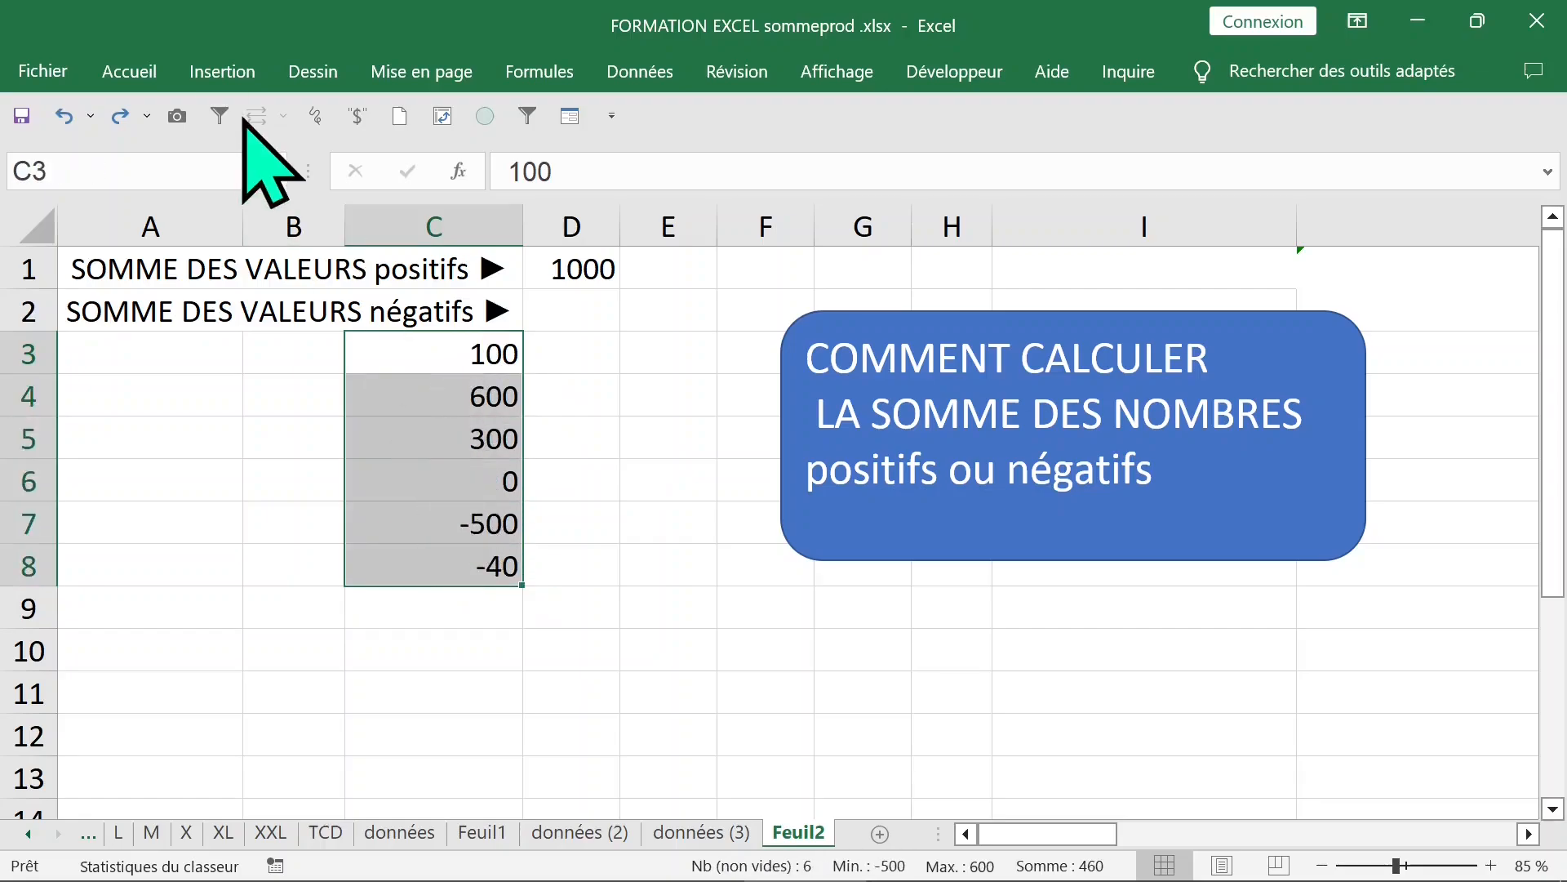
left_click(139, 73)
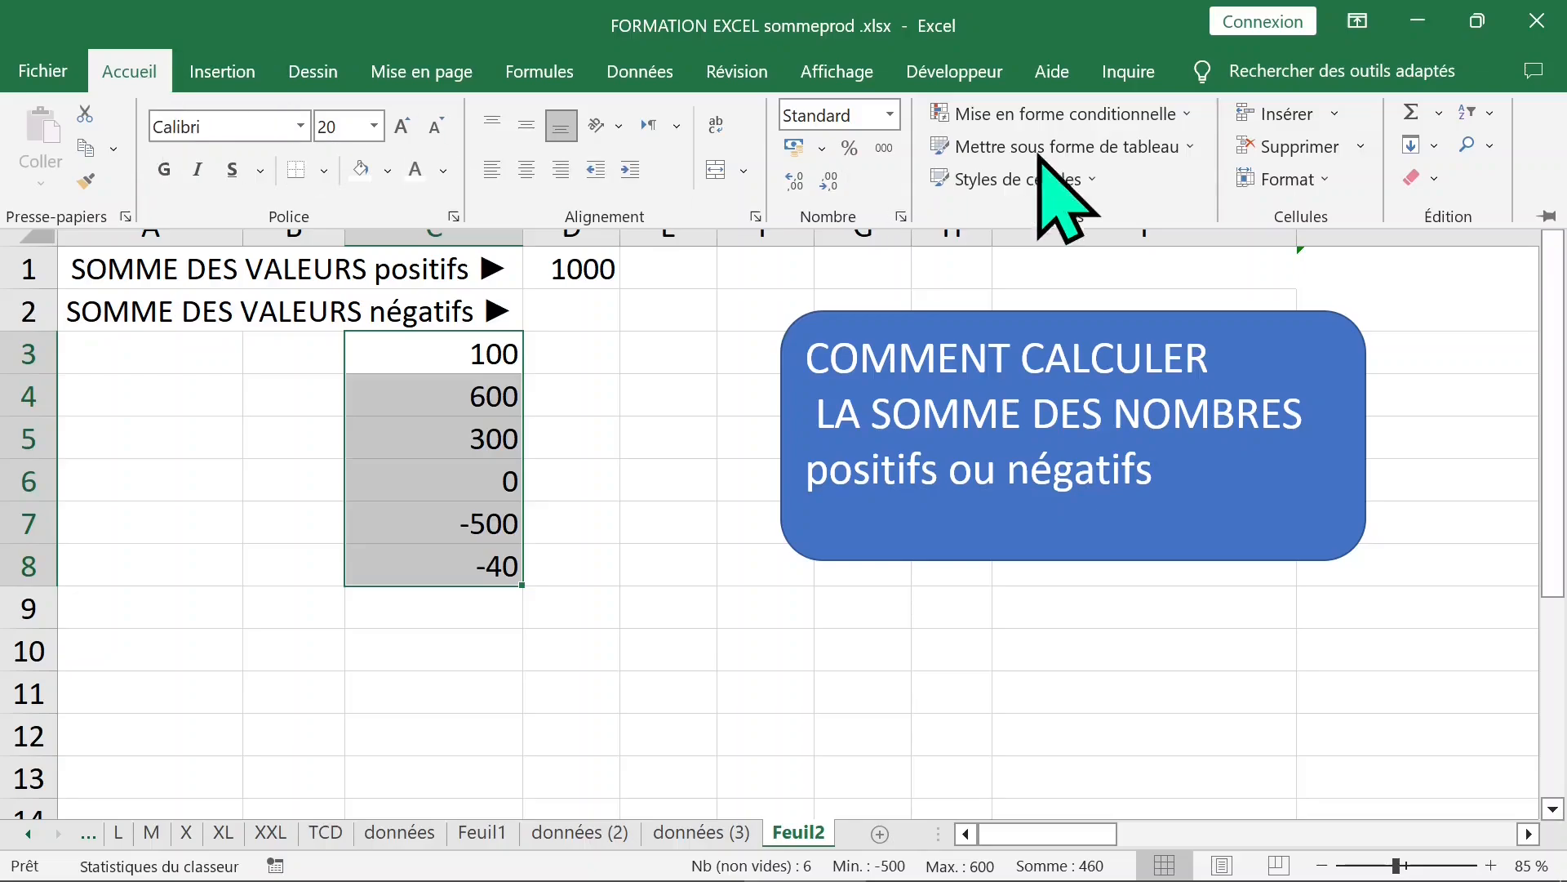
left_click(1127, 147)
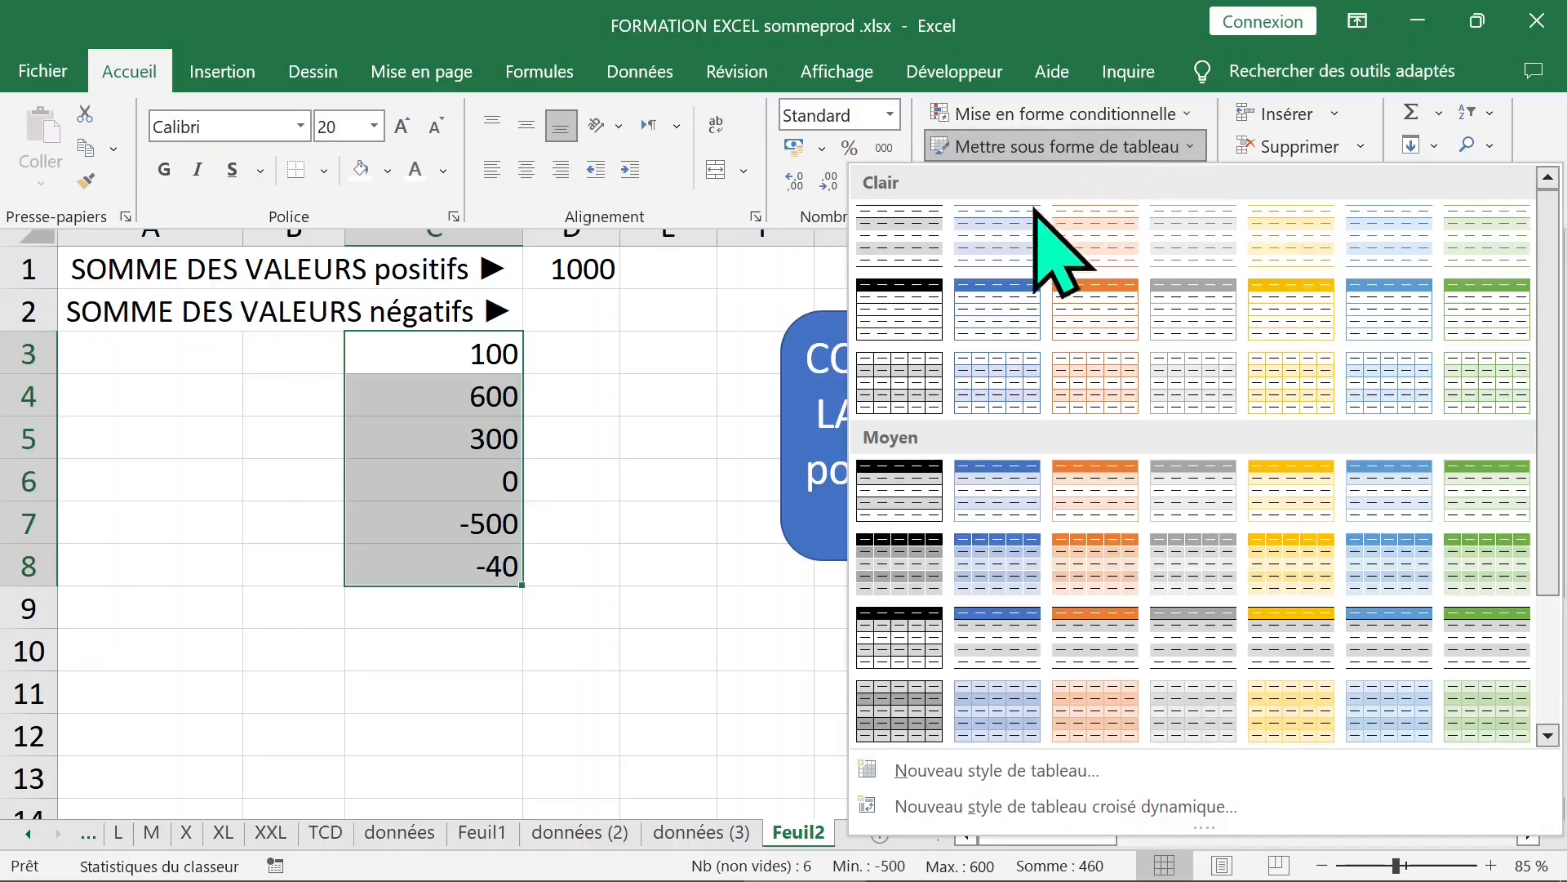
left_click(908, 308)
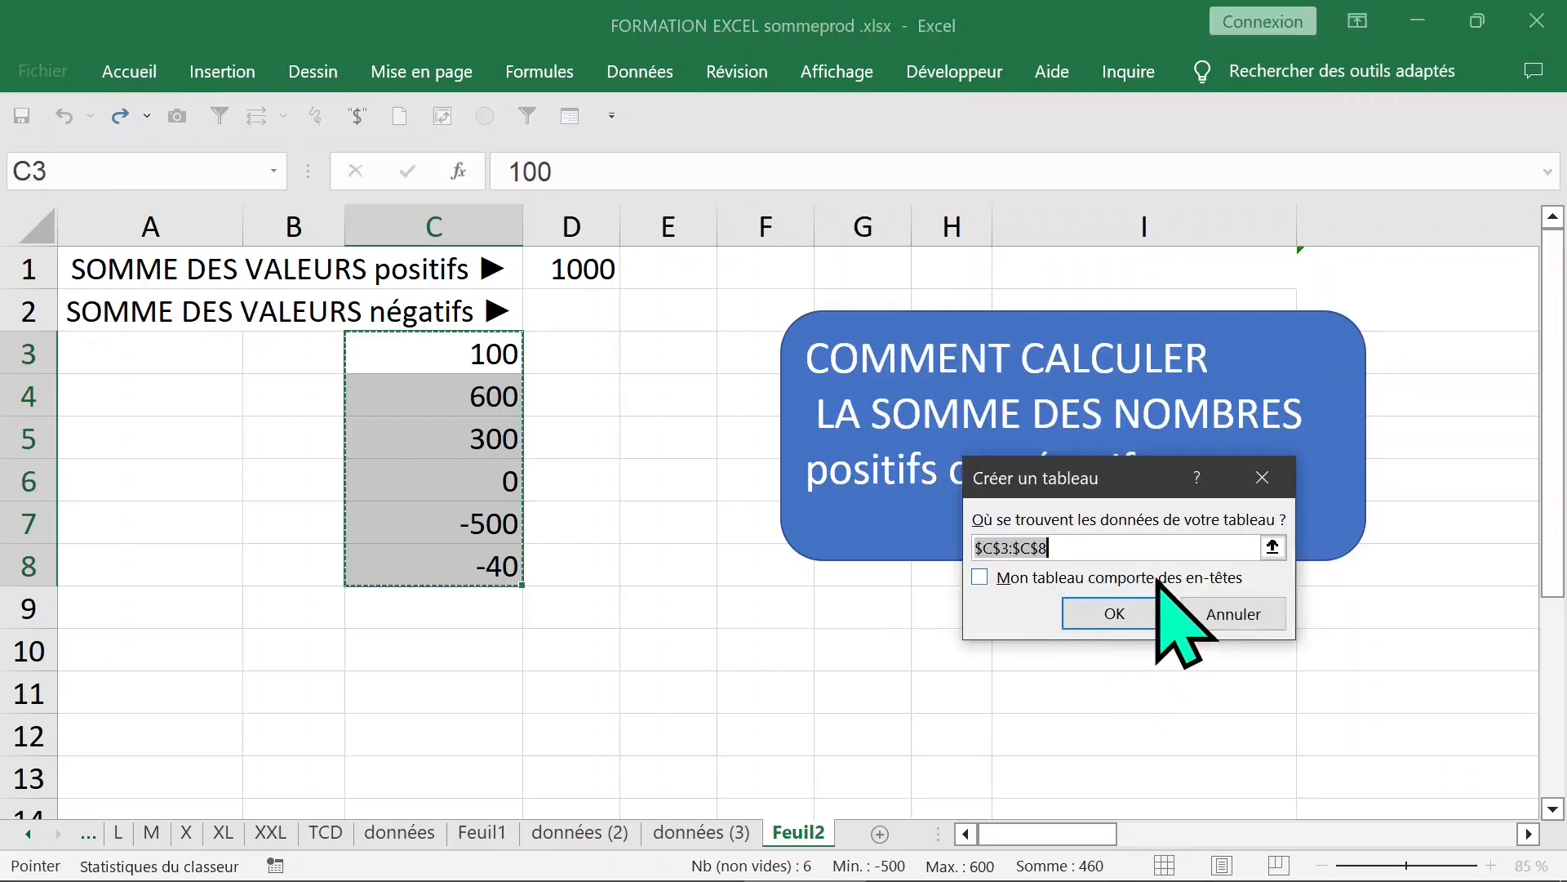
key("Tab")
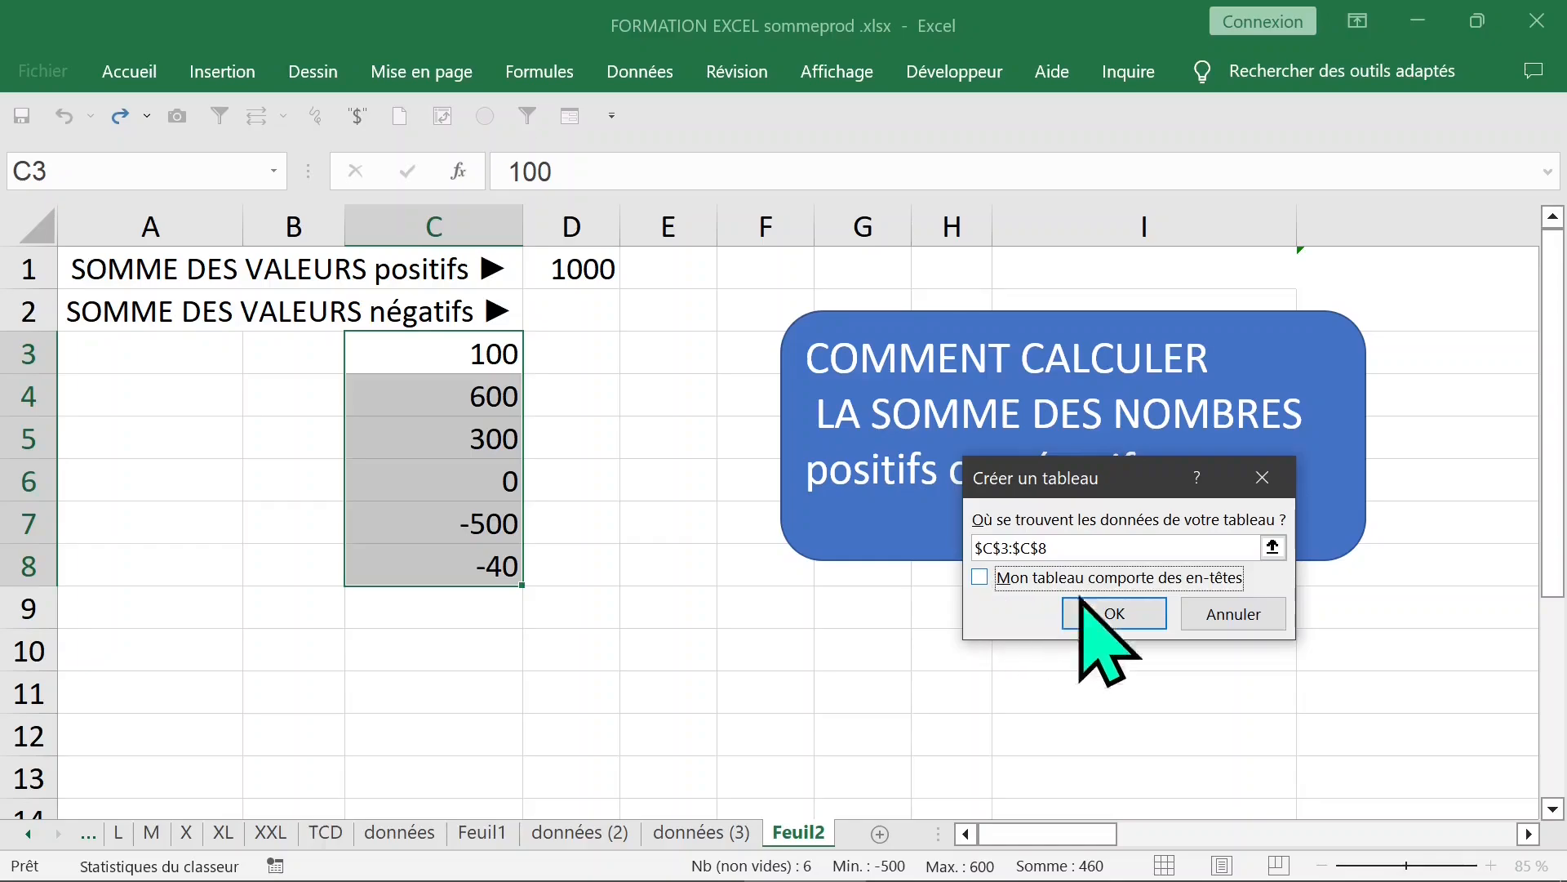
left_click(1116, 621)
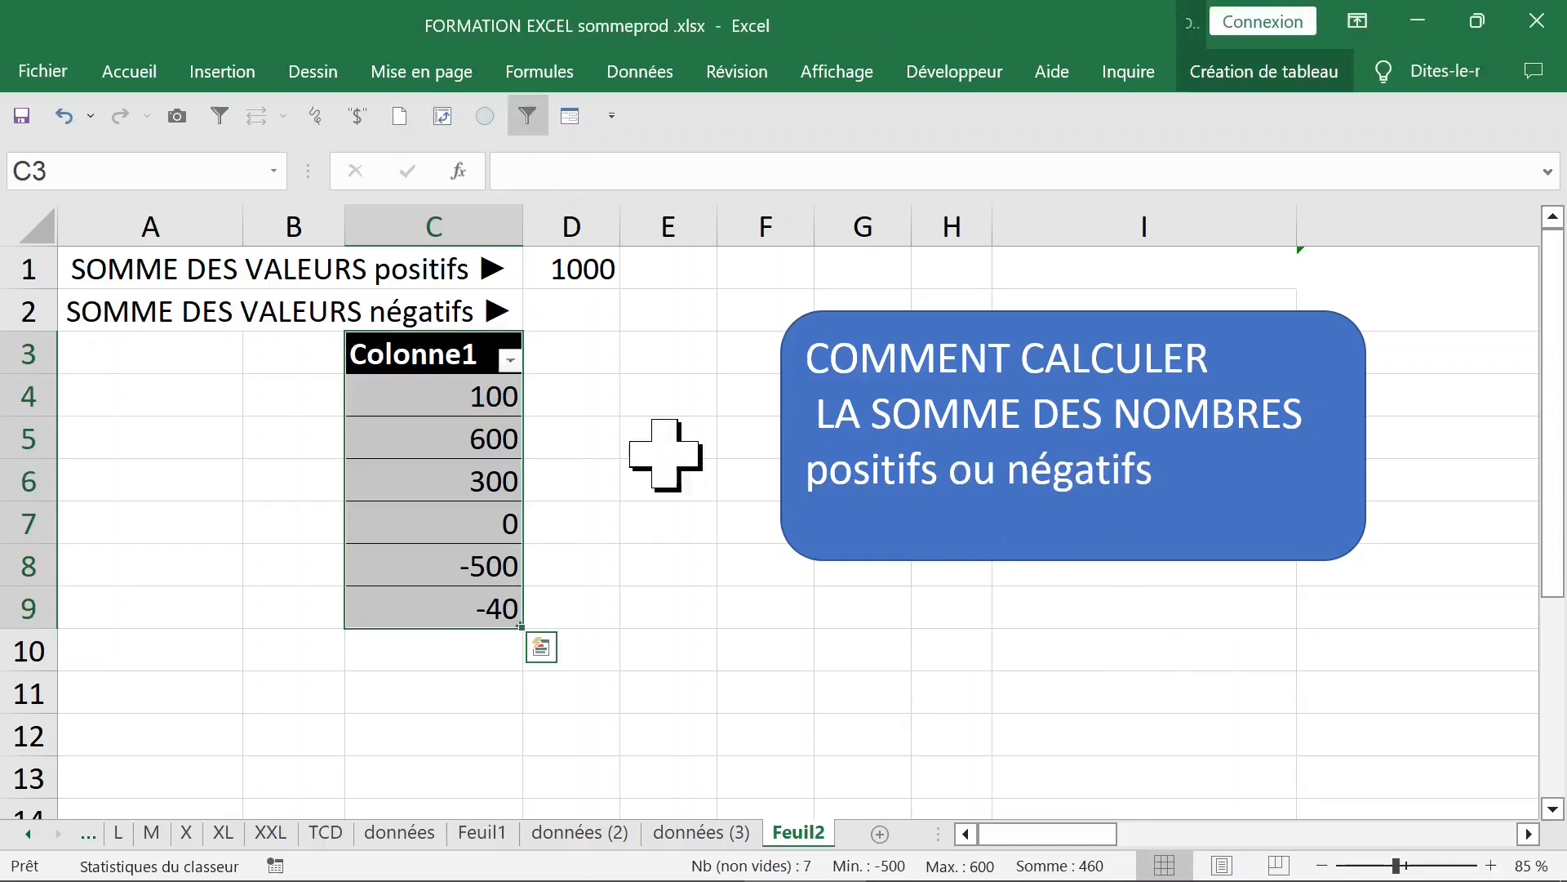
Rename the table's column header in C3 as "valeurs"
left_click(457, 359)
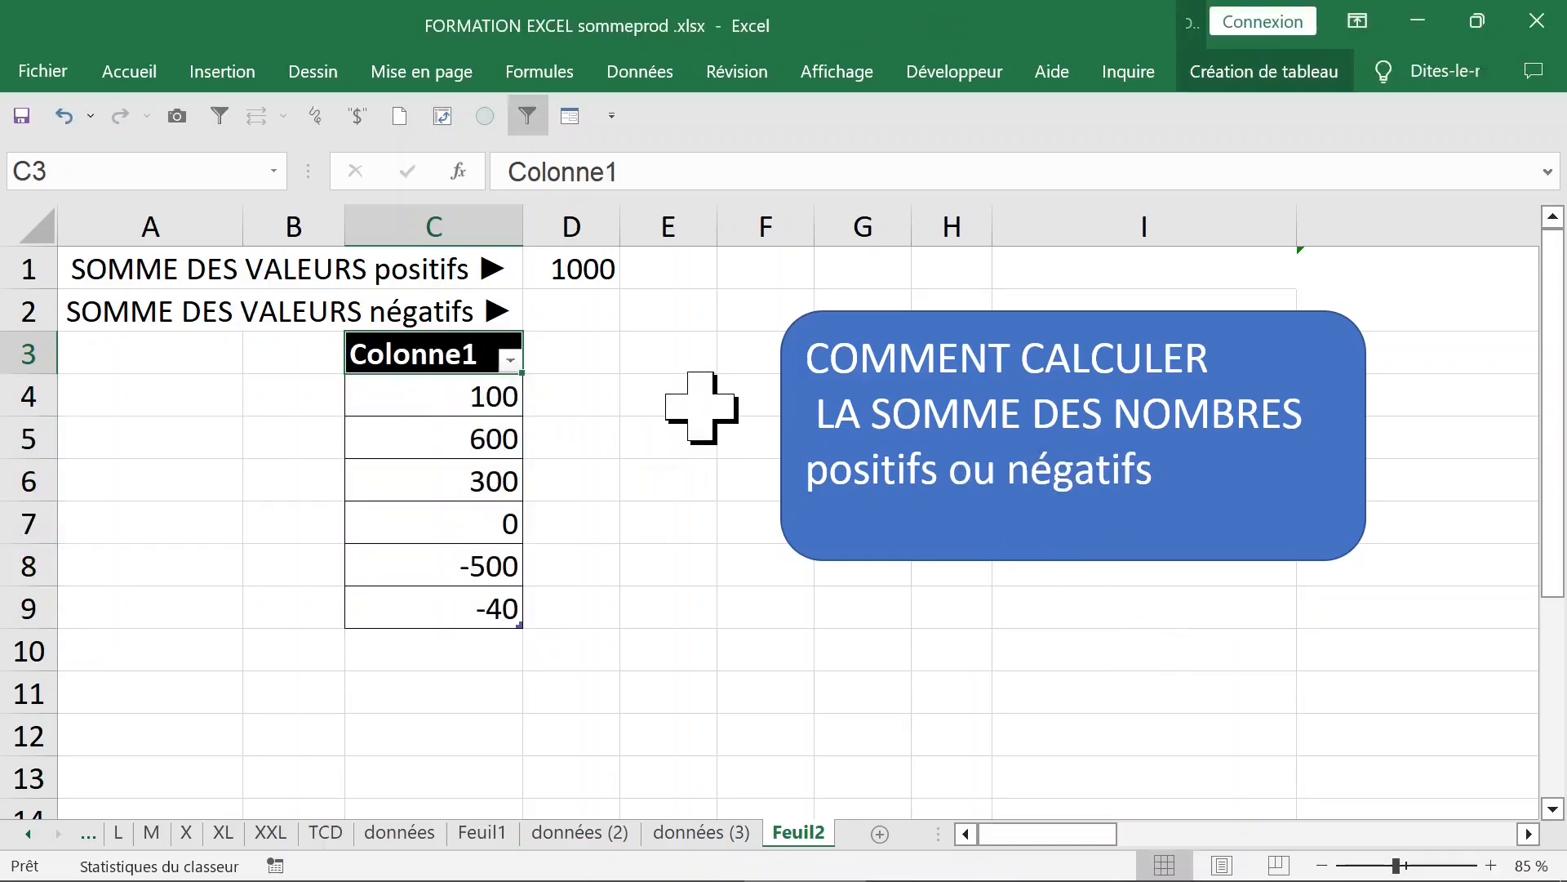
type("vale")
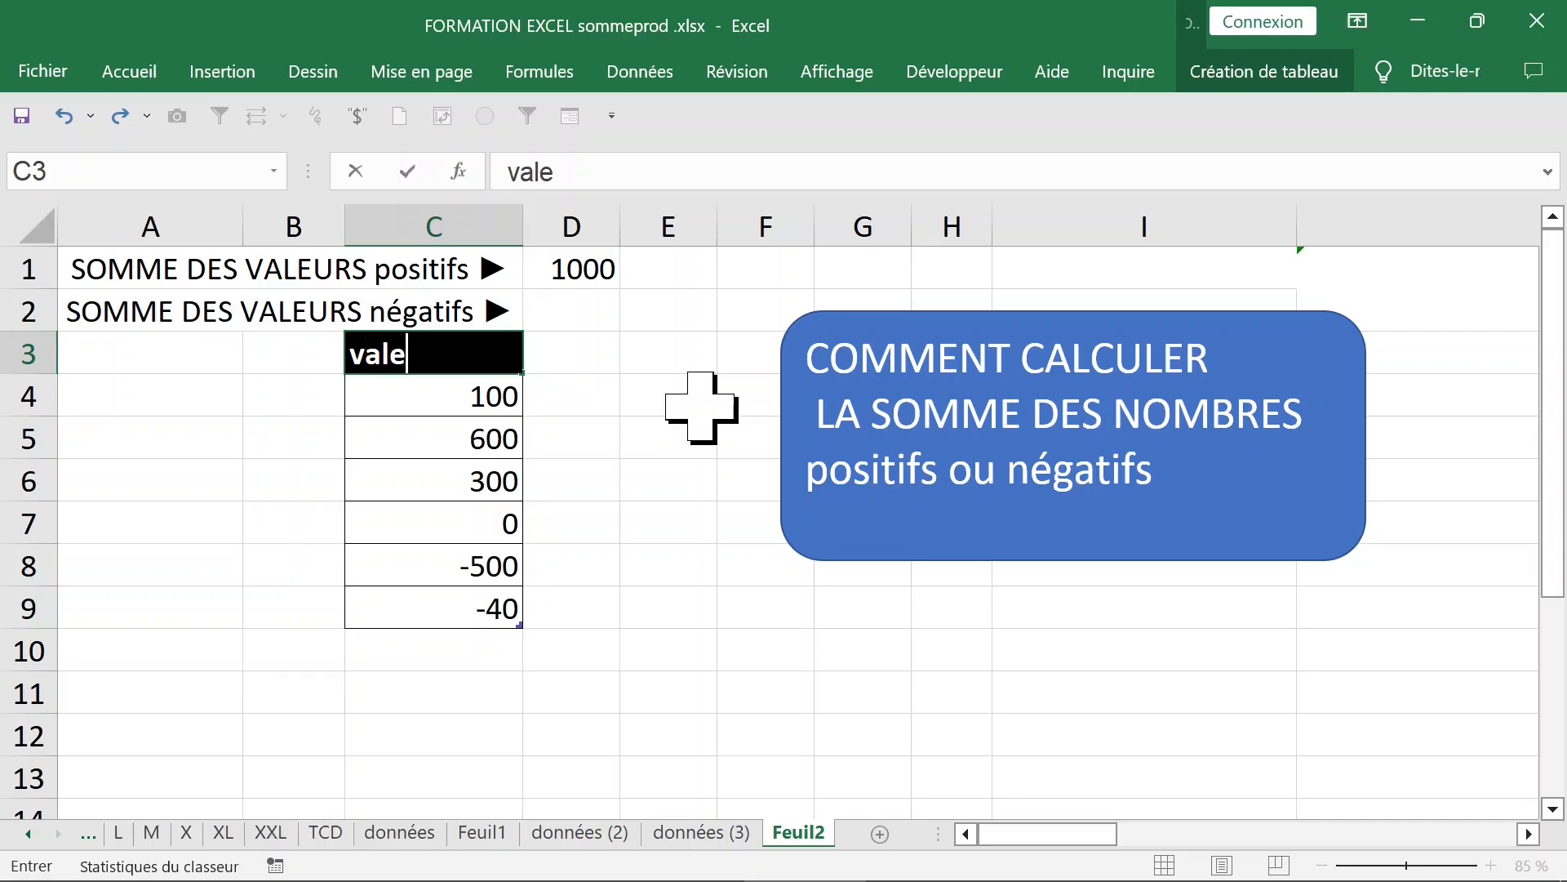
type("urs")
left_click(461, 423)
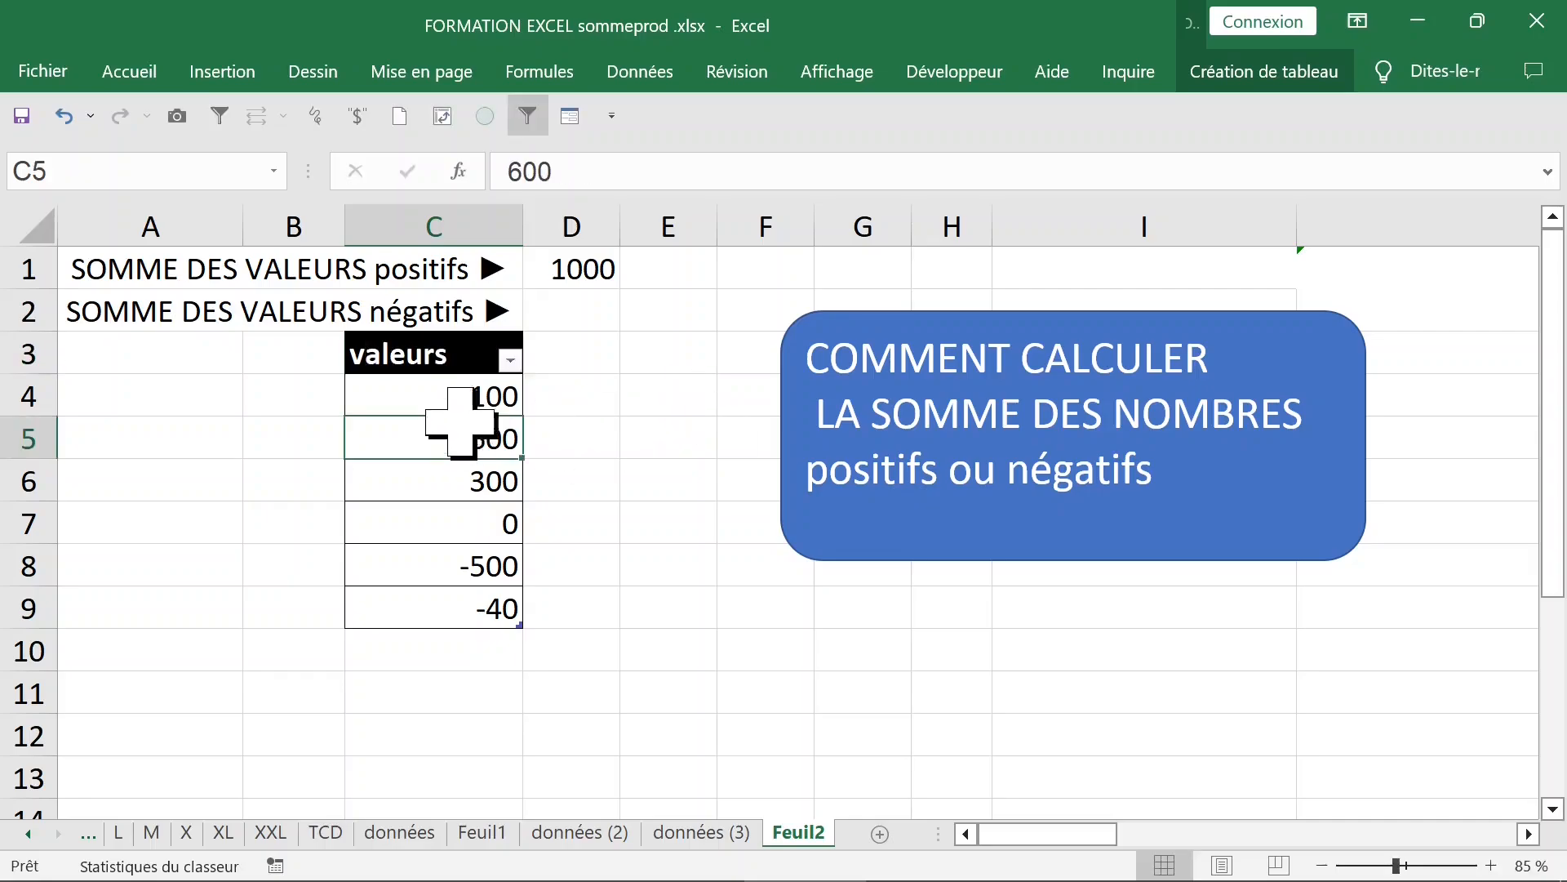
Replace the formula in D1 with =SOMME.SI(Tableau1[valeurs];">=0"), referencing the whole valeurs column
left_click(577, 269)
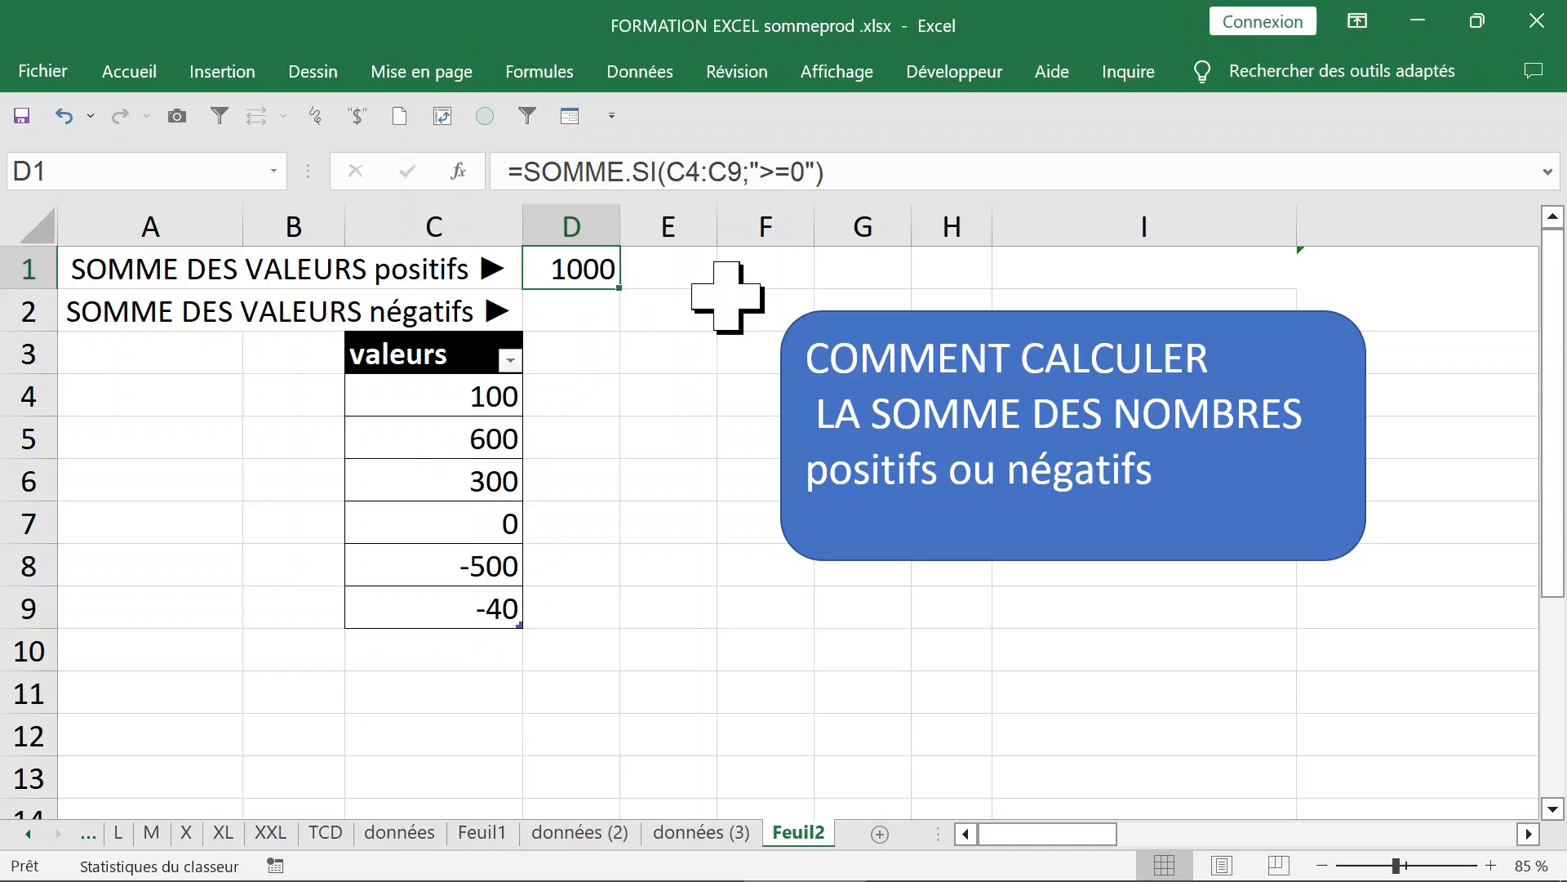
type("=somme")
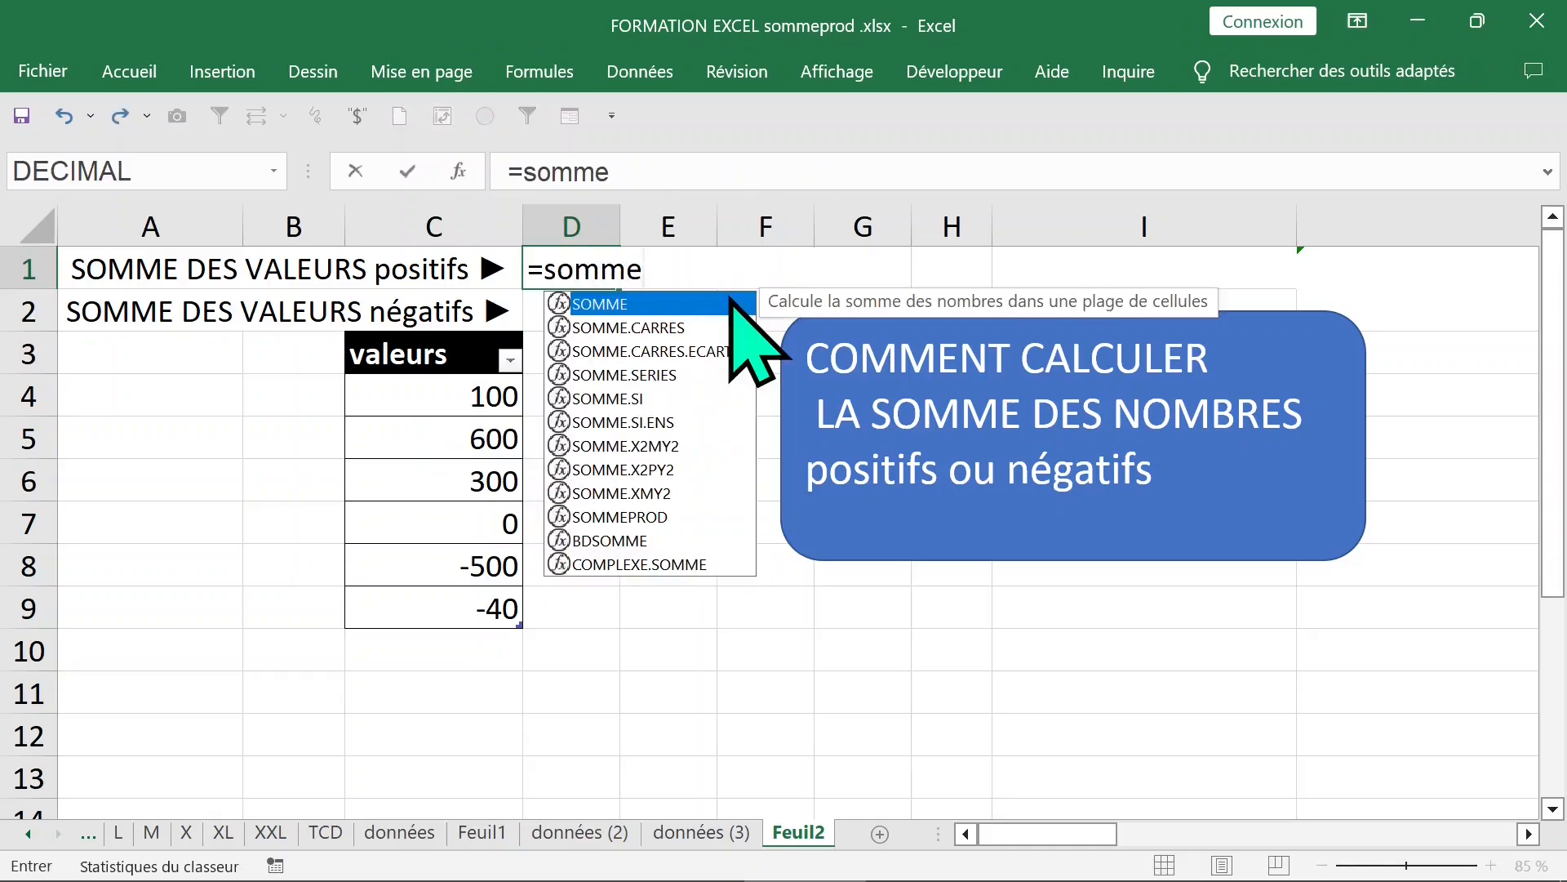
double_click(608, 398)
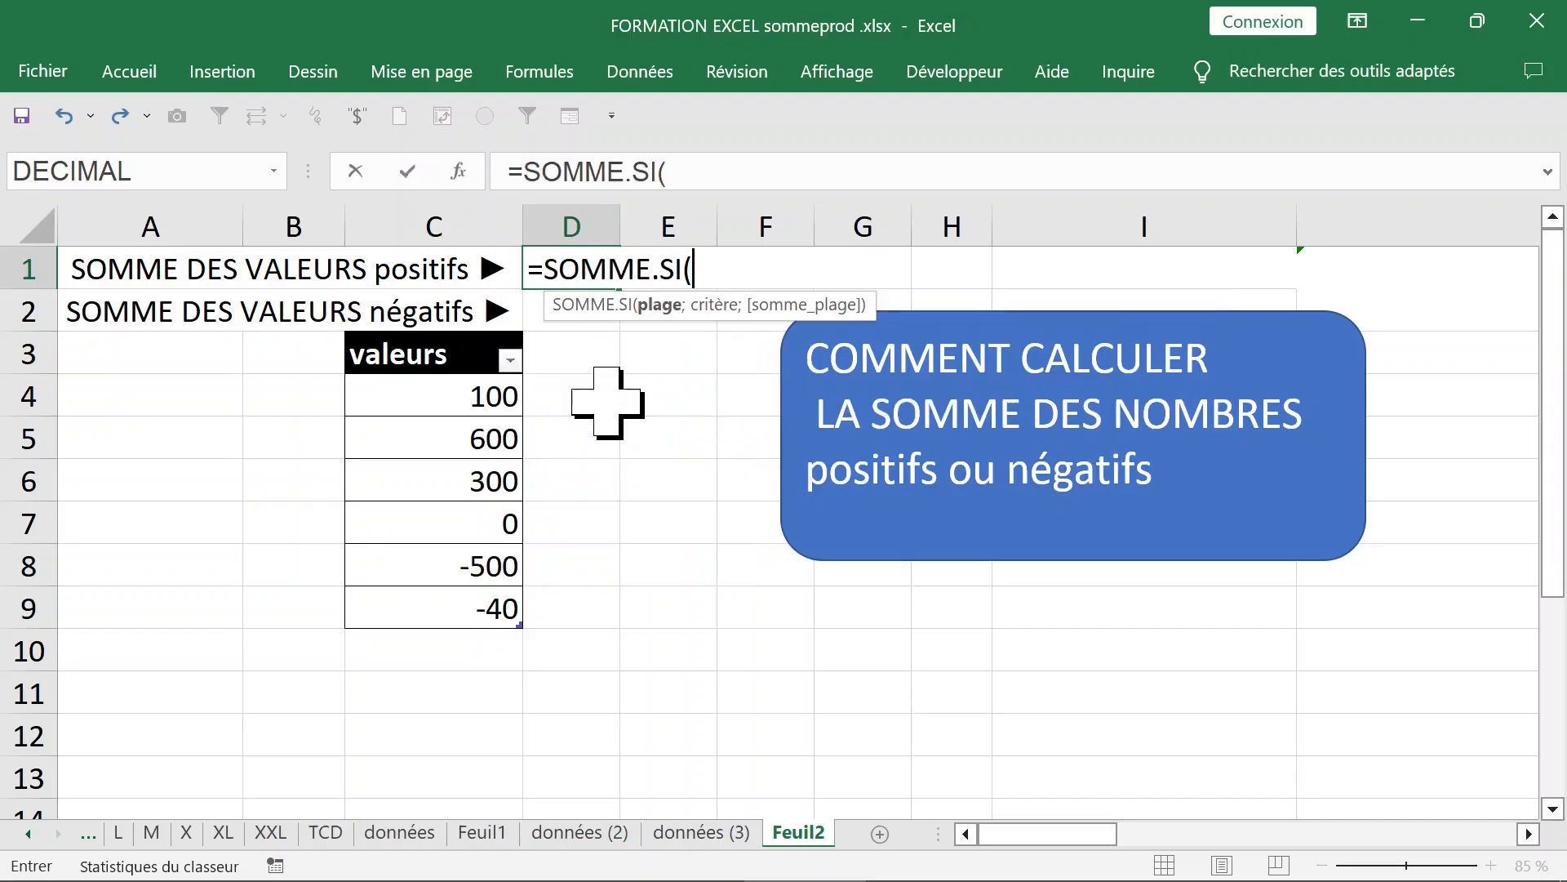
left_click(428, 338)
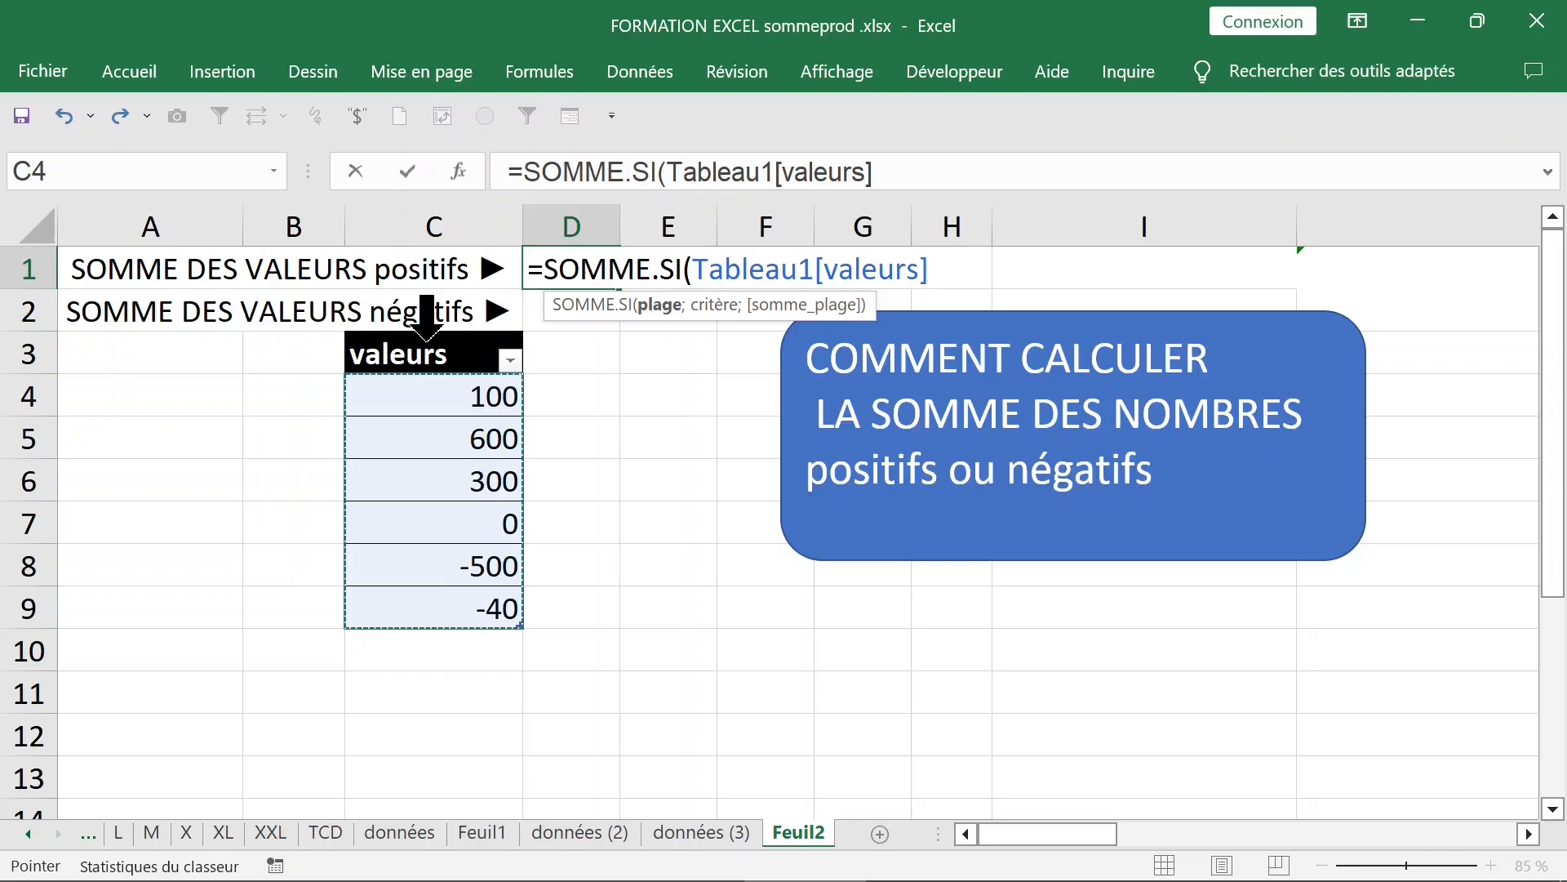
type(";")
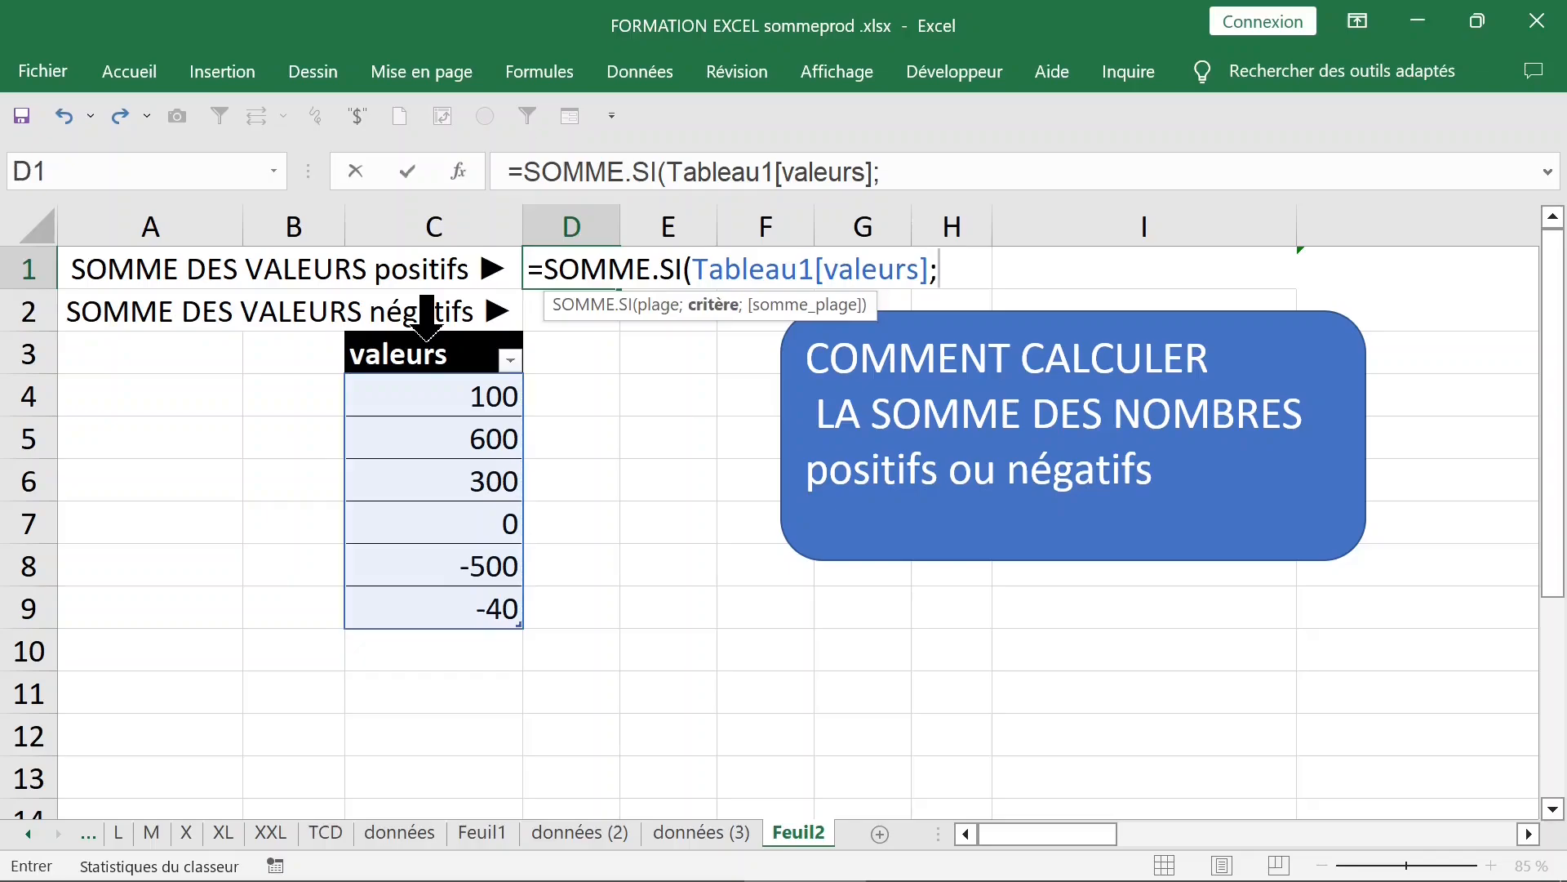
type("\">=0")
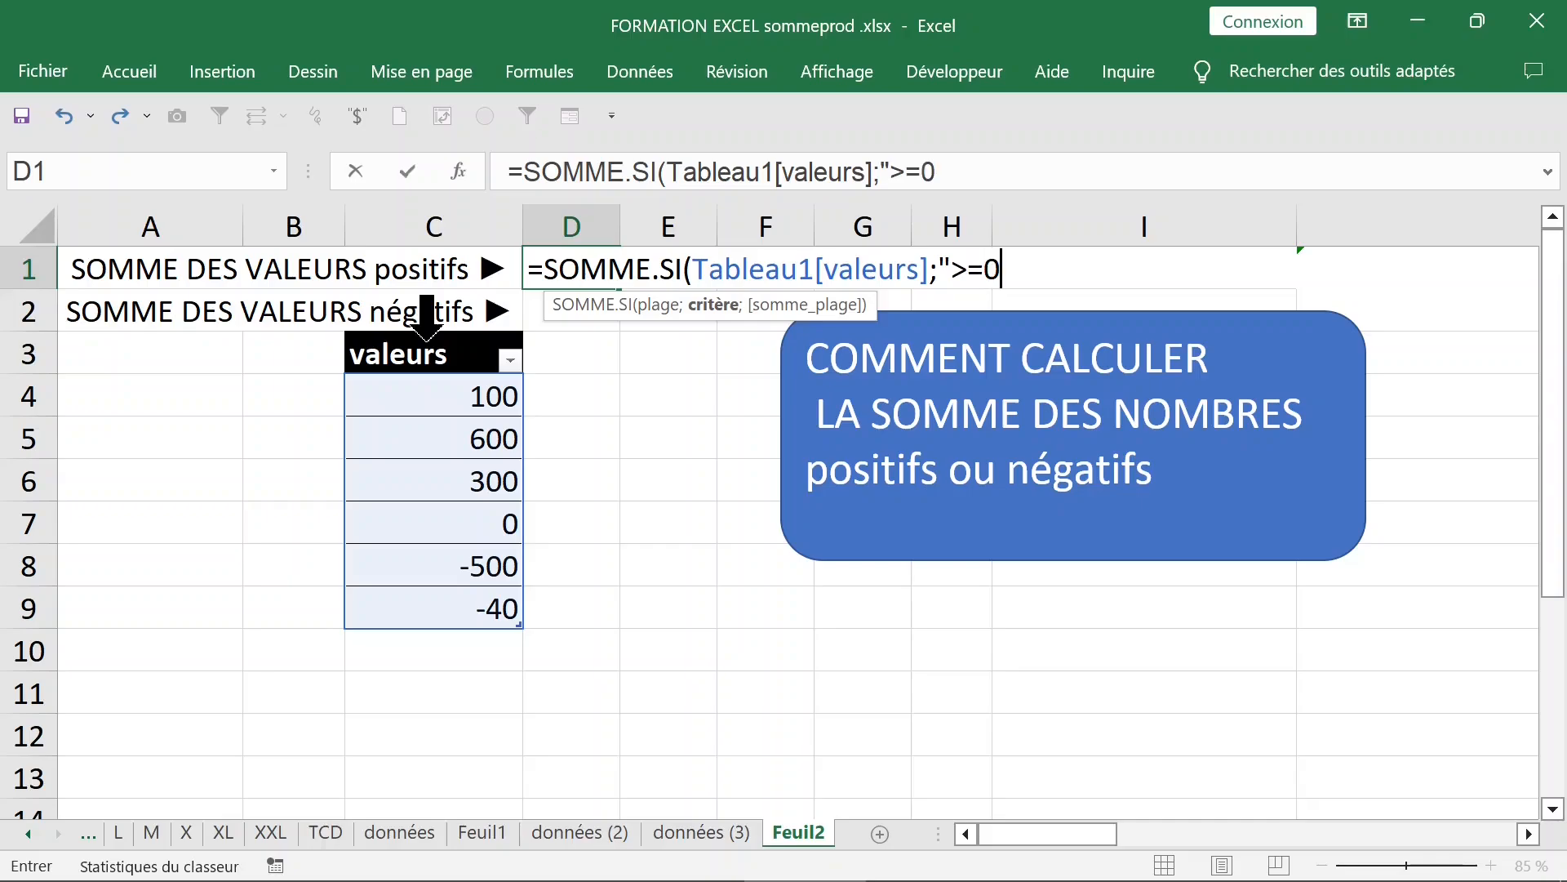
type("\")")
key("Return")
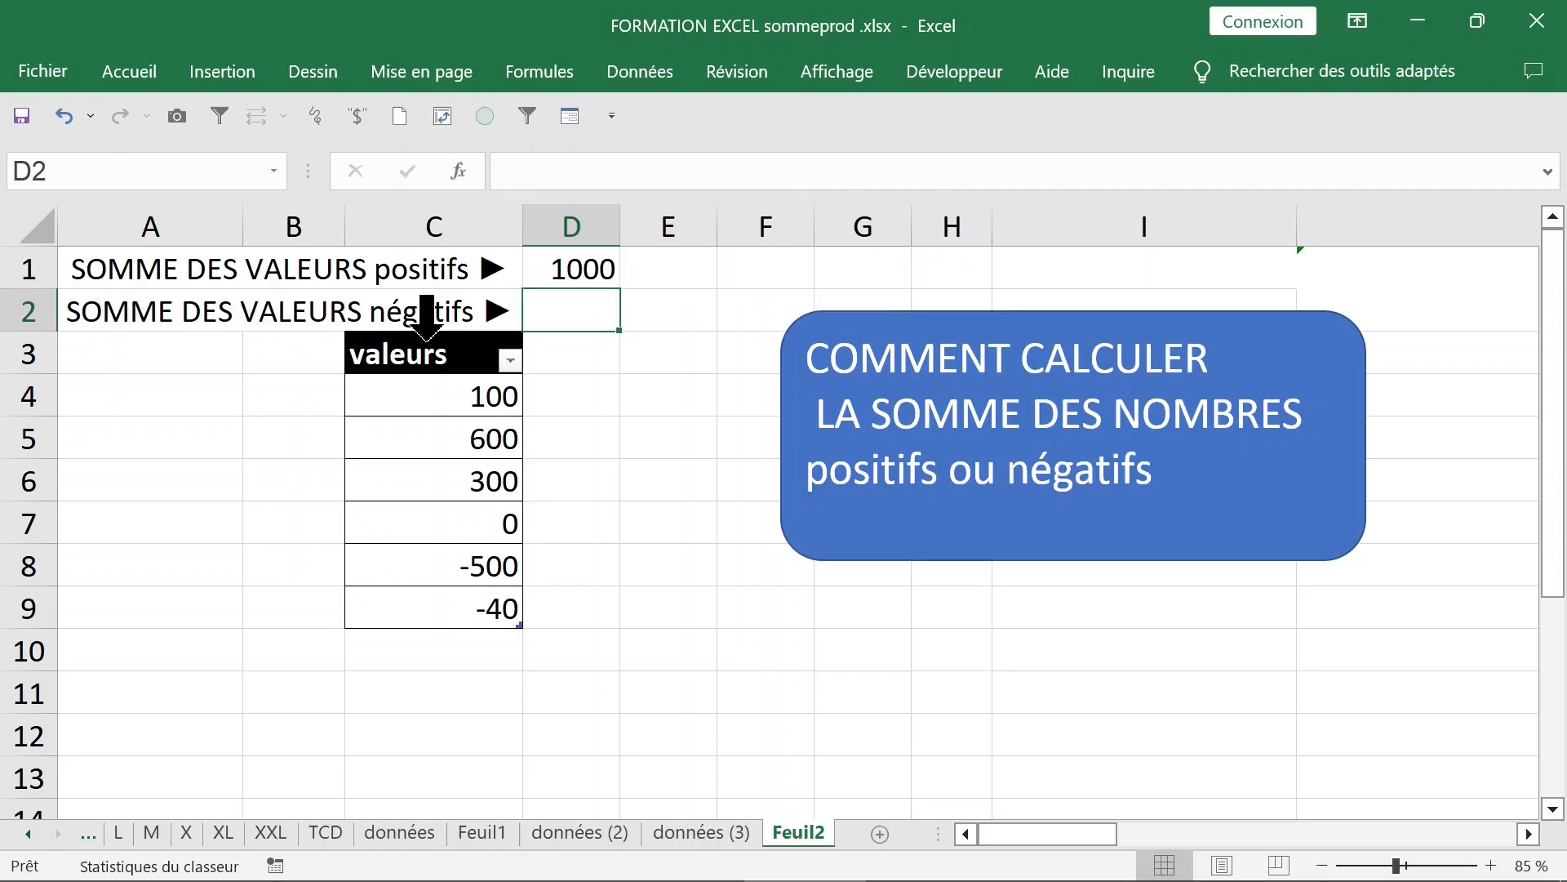
Add the value 2000 in C10, directly below the table's last row
left_click(473, 653)
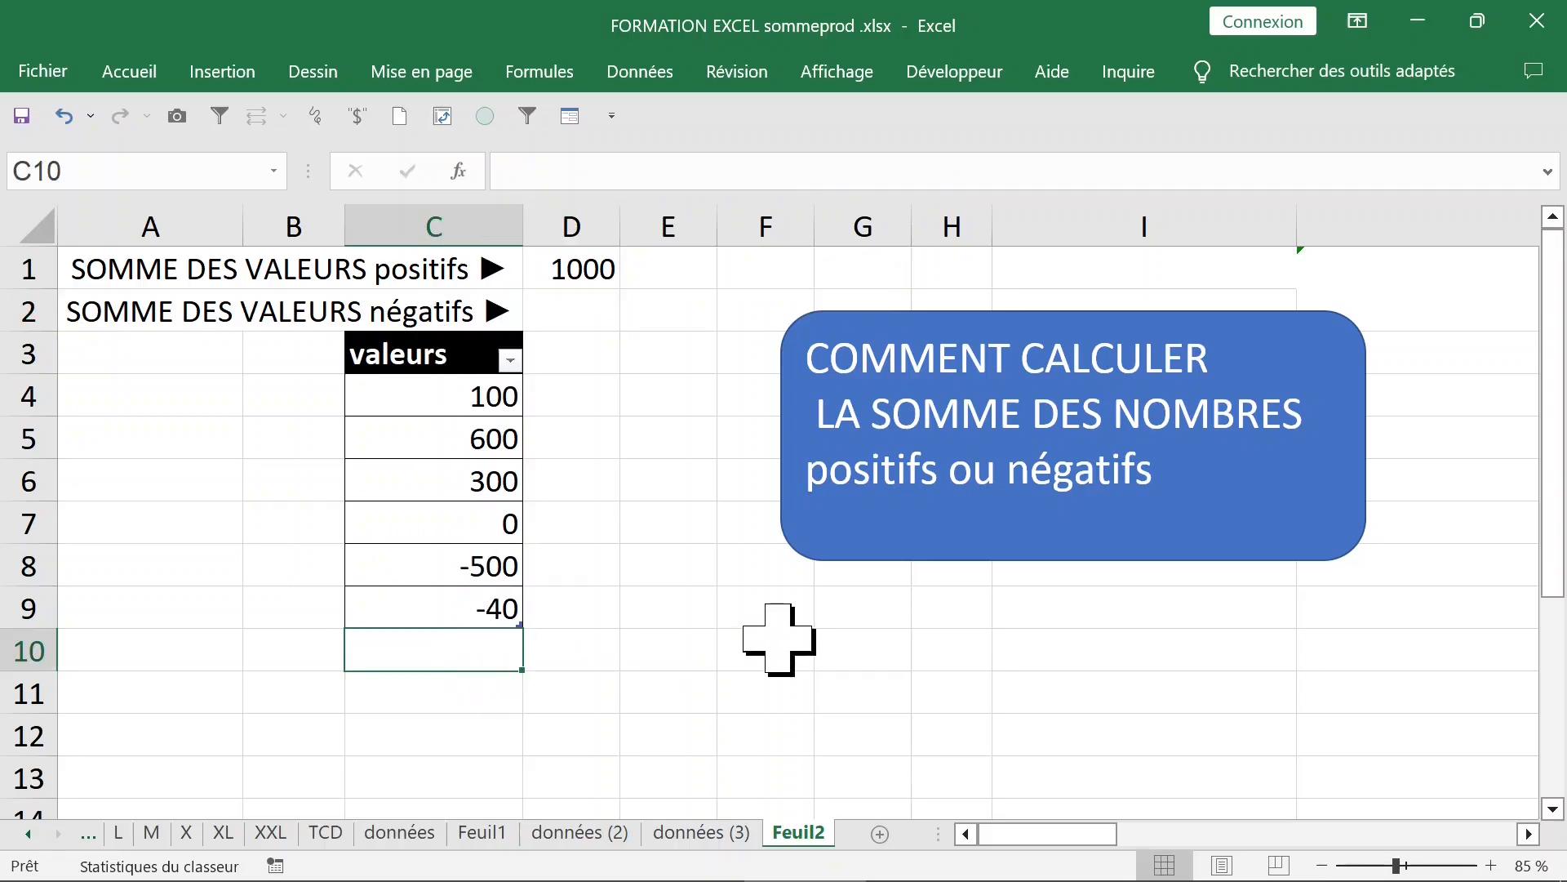
type("2000")
key("Return")
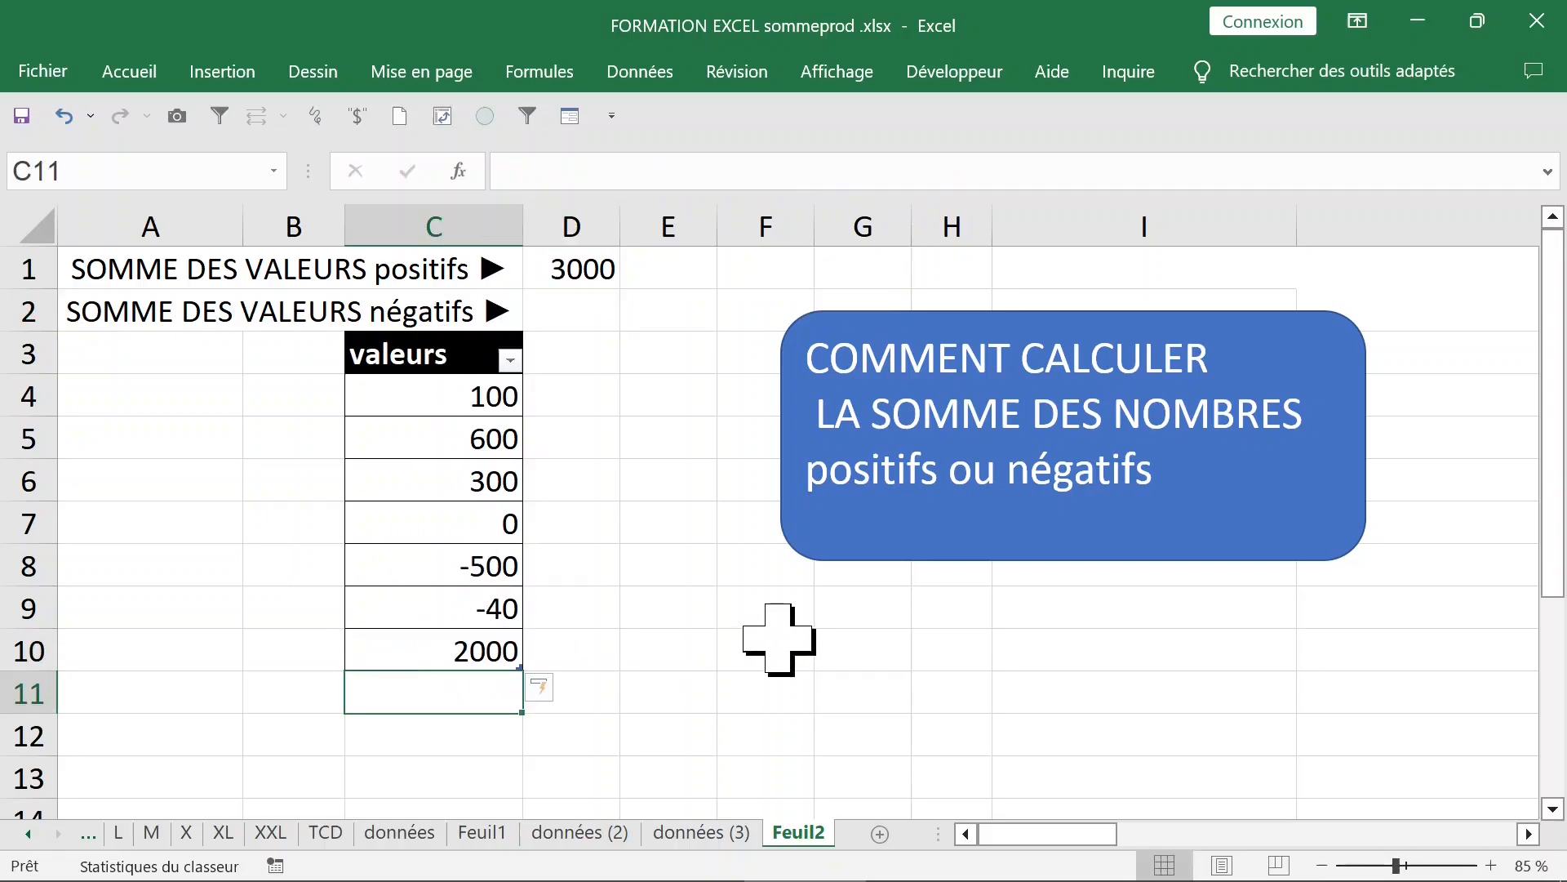
Try to enter D1's SOMME.SI formula without the quotation marks around the >=0 criterion
left_click(574, 271)
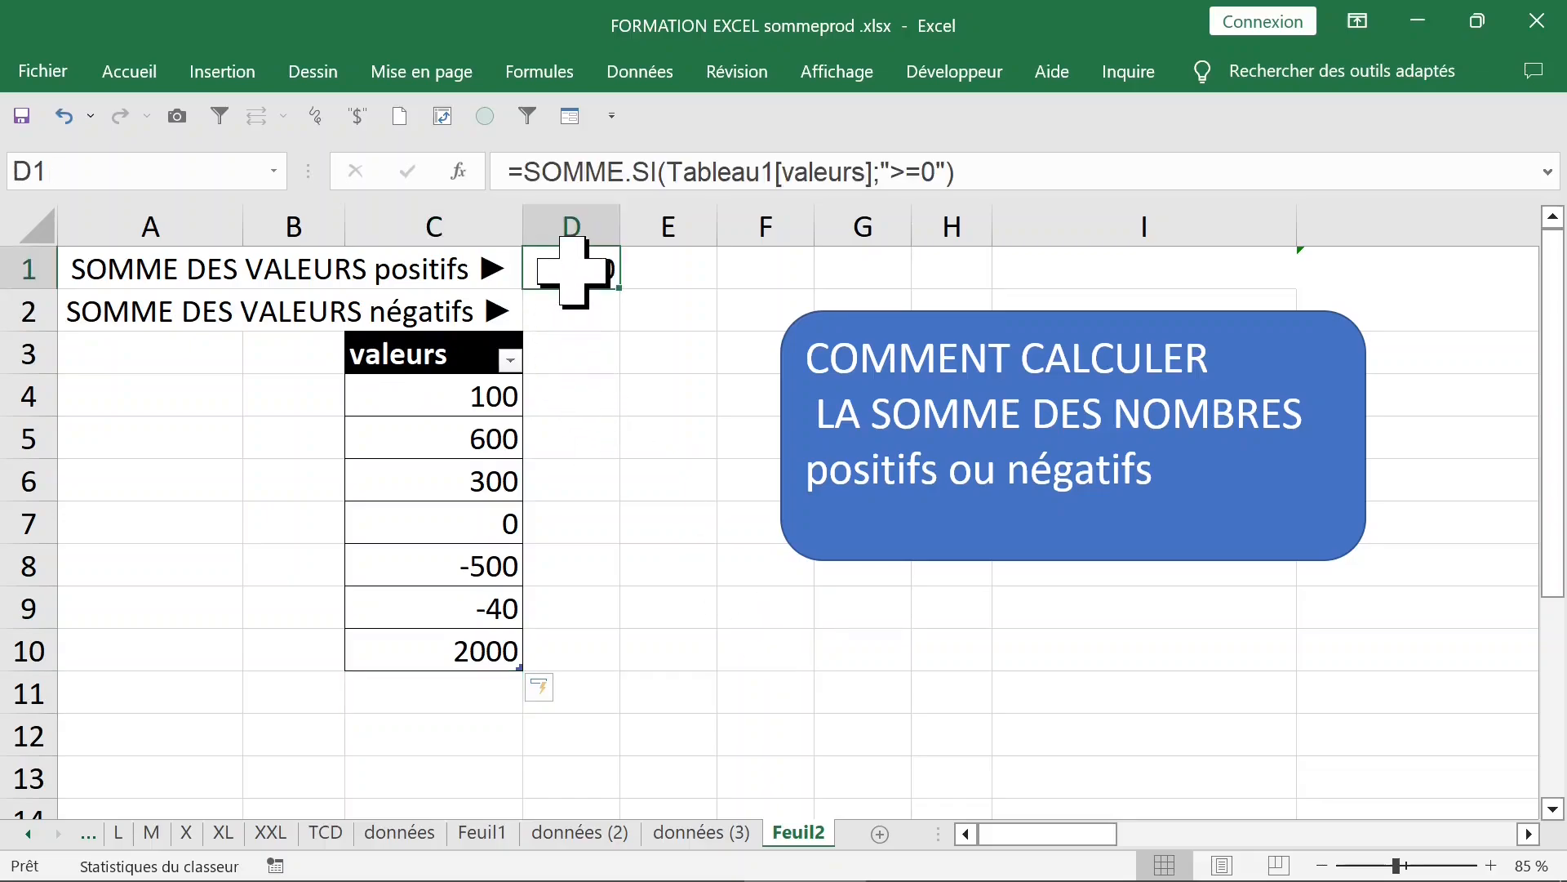
left_click(890, 171)
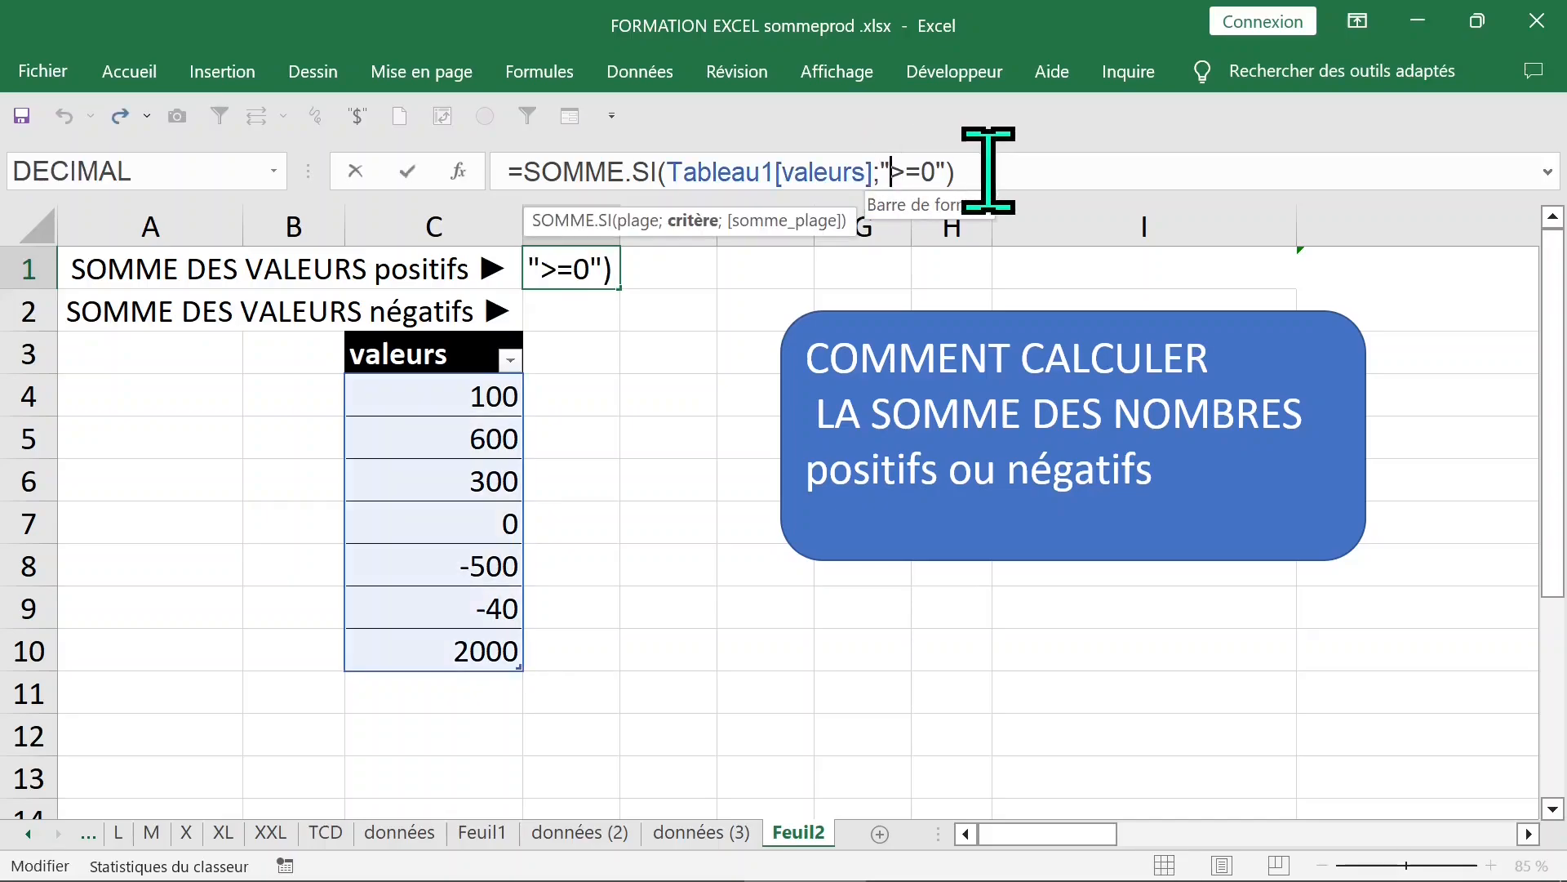
key("BackSpace")
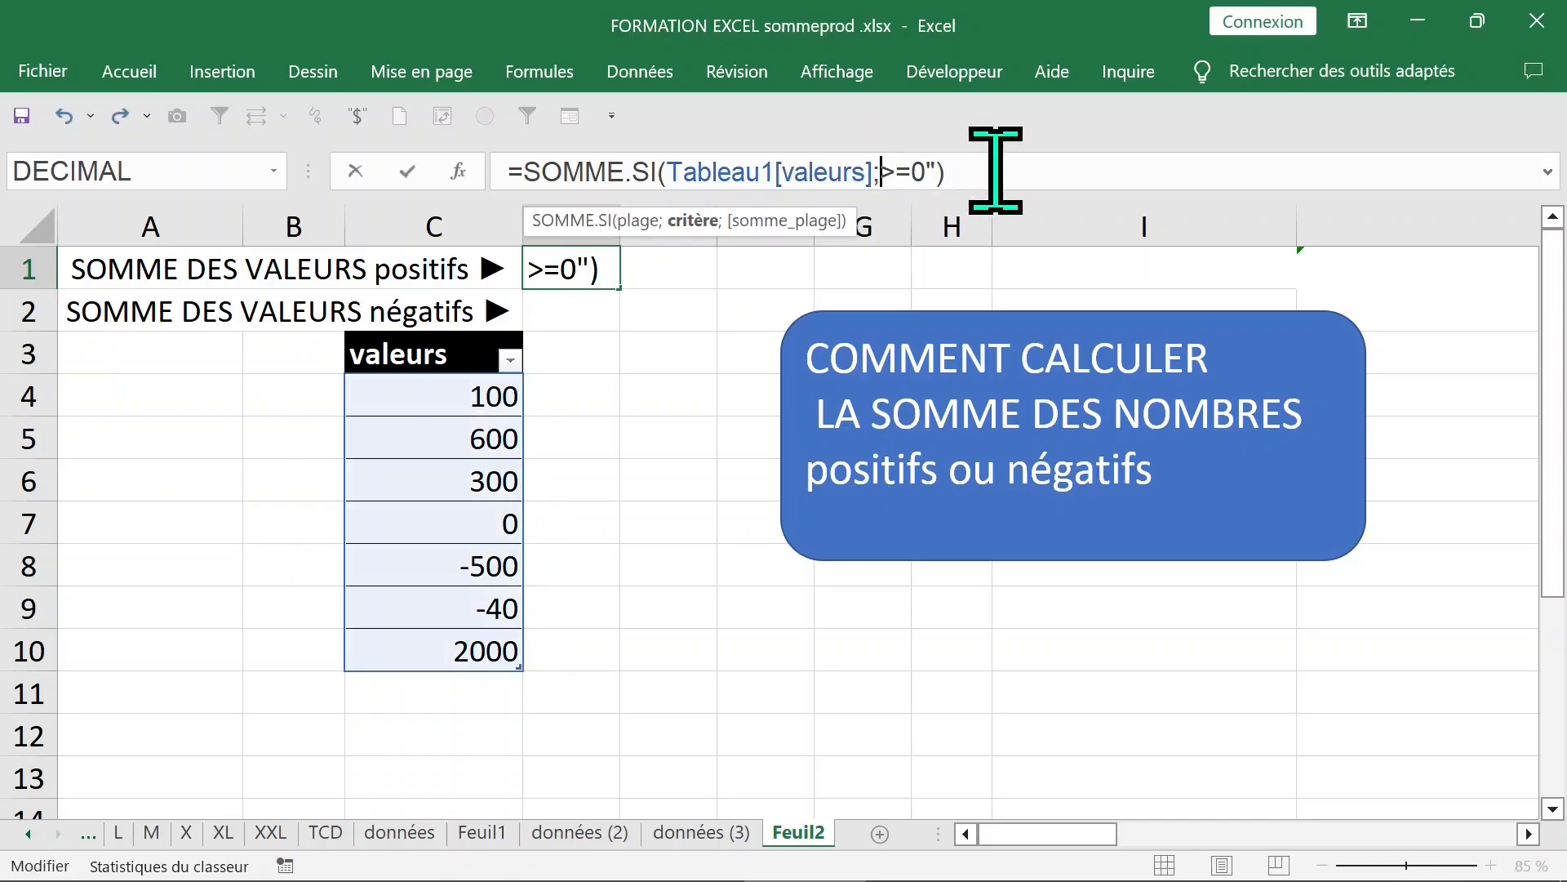
left_click(920, 167)
key("Delete")
key("Return")
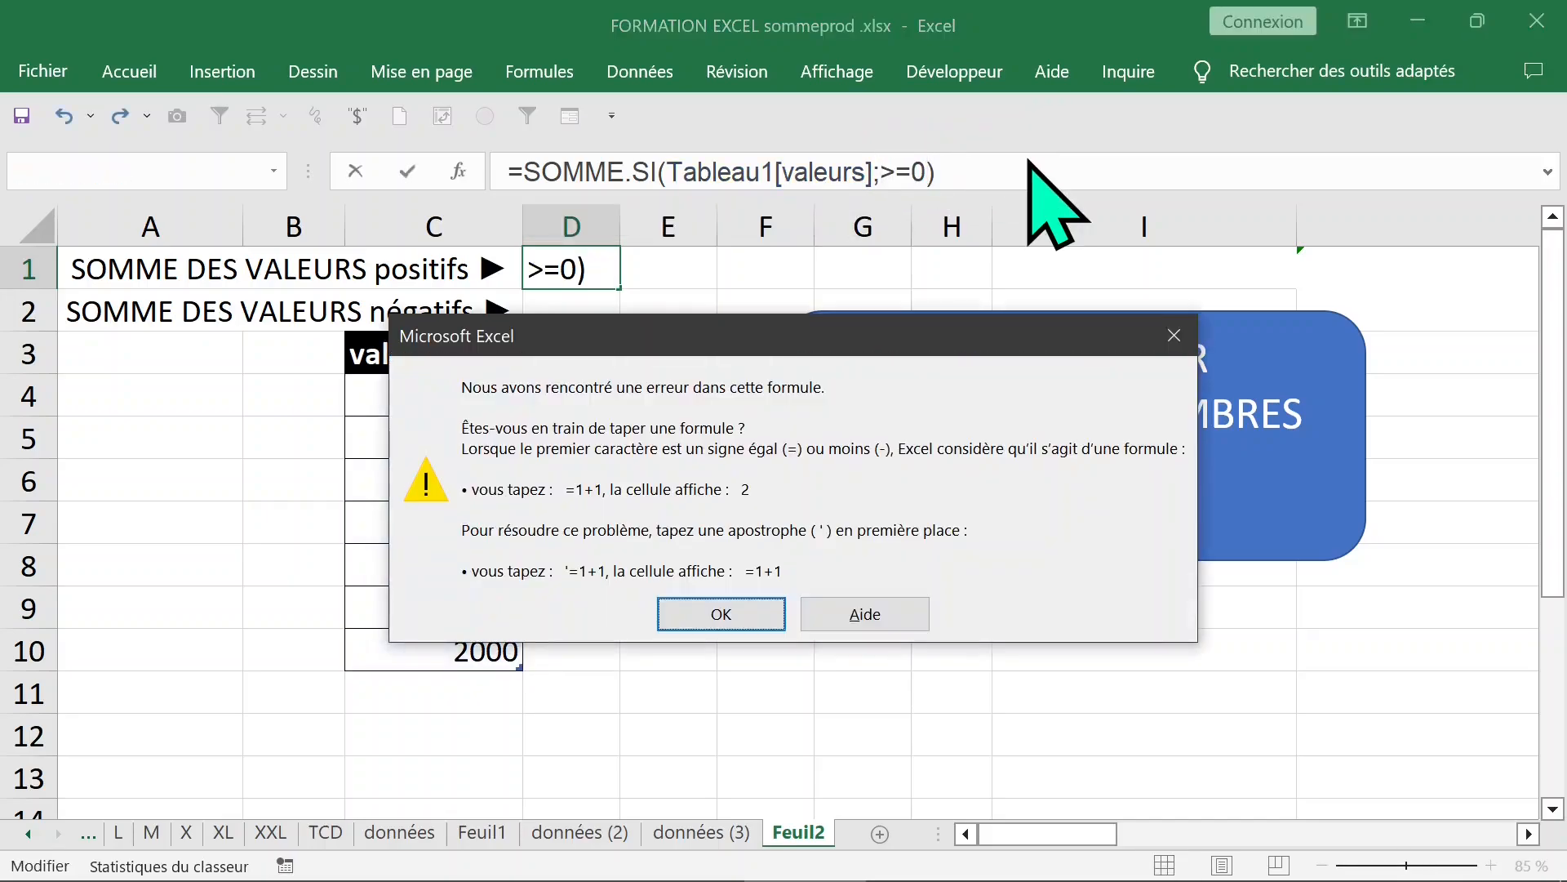
left_click(714, 622)
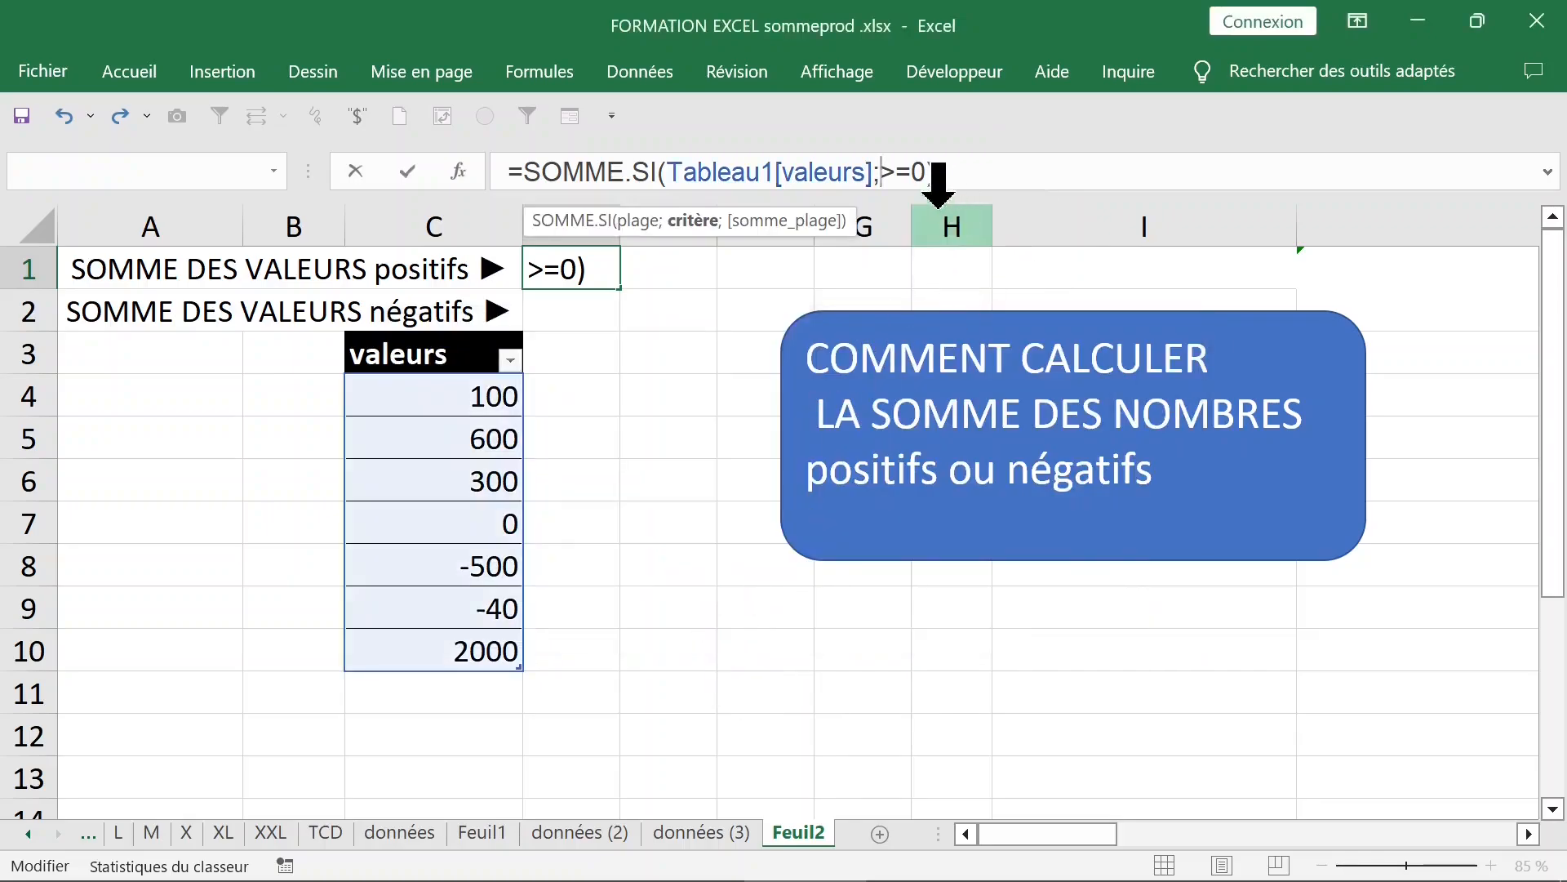
Restore the quotation marks around the >=0 criterion so D1 holds =SOMME.SI(Tableau1[valeurs];">=0")
type("\"")
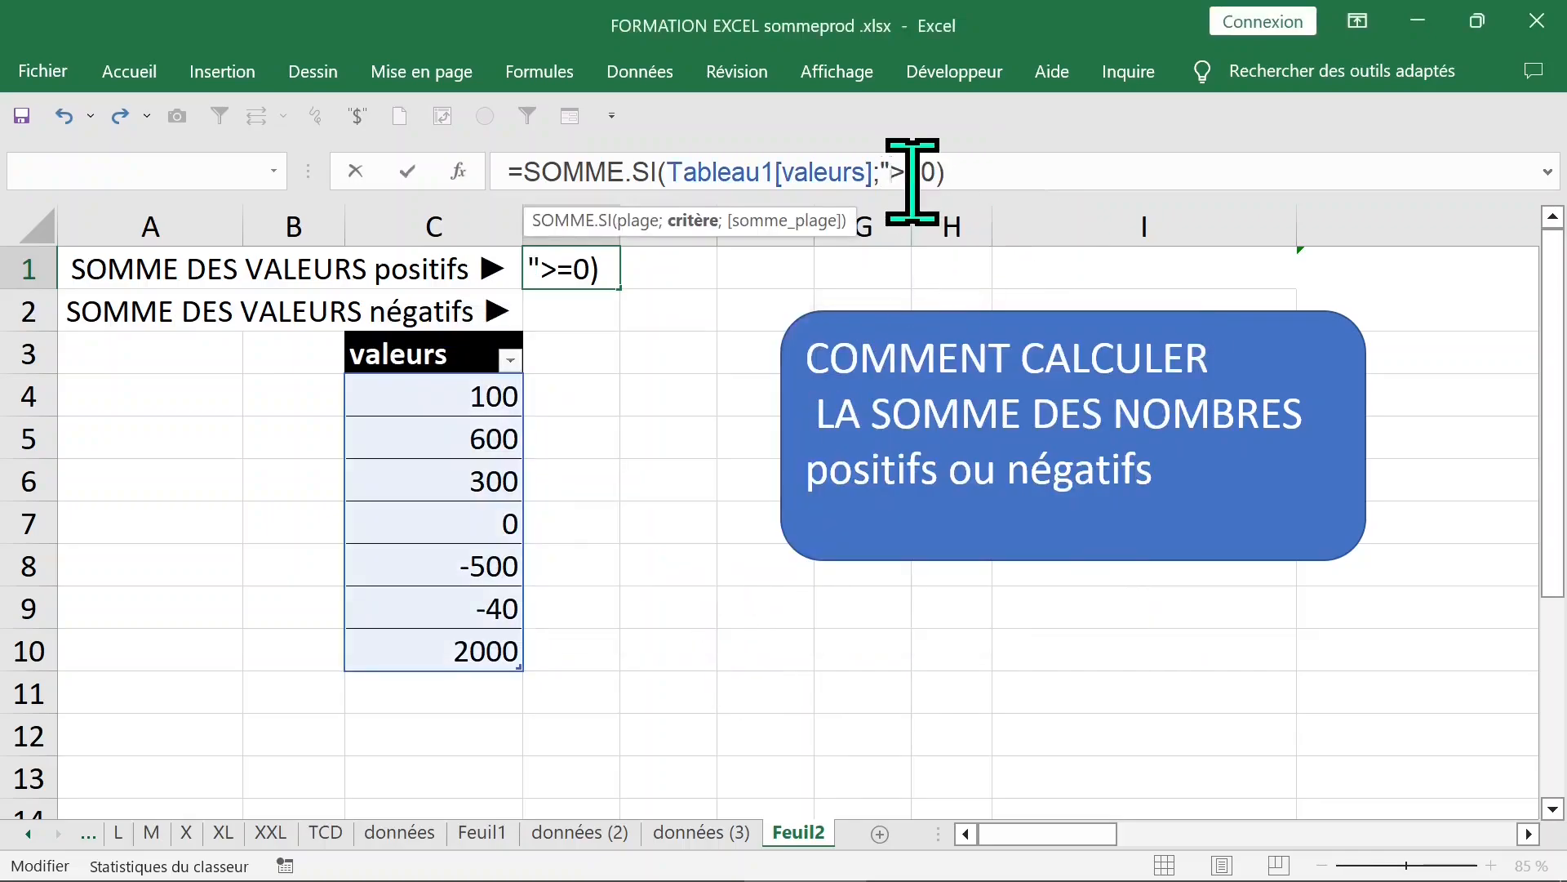
key("Right")
key("Right")
key("Right")
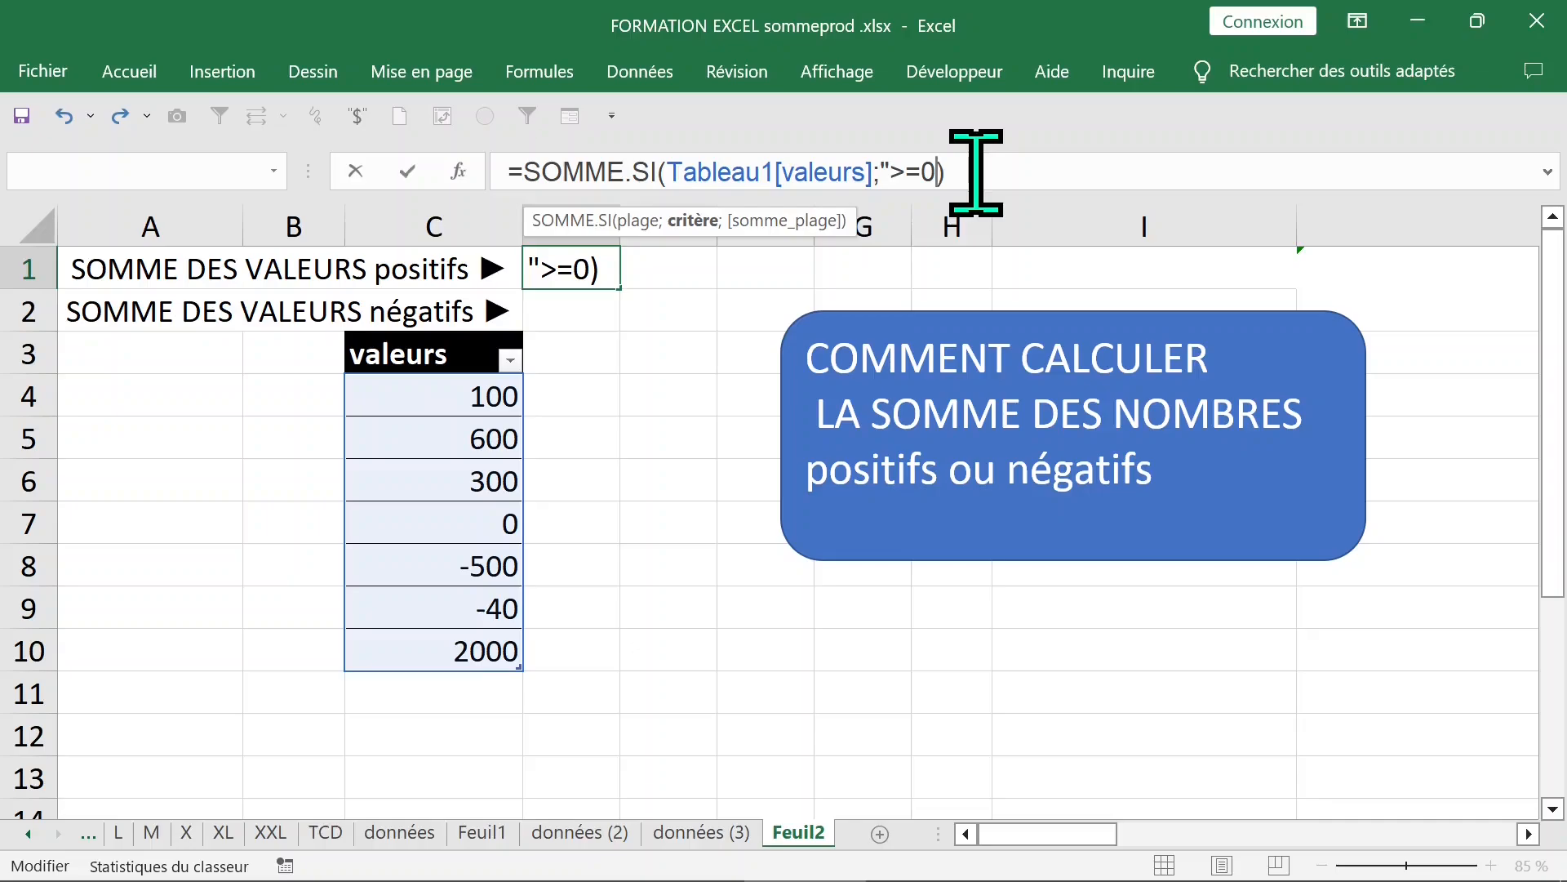
type("\"")
key("Return")
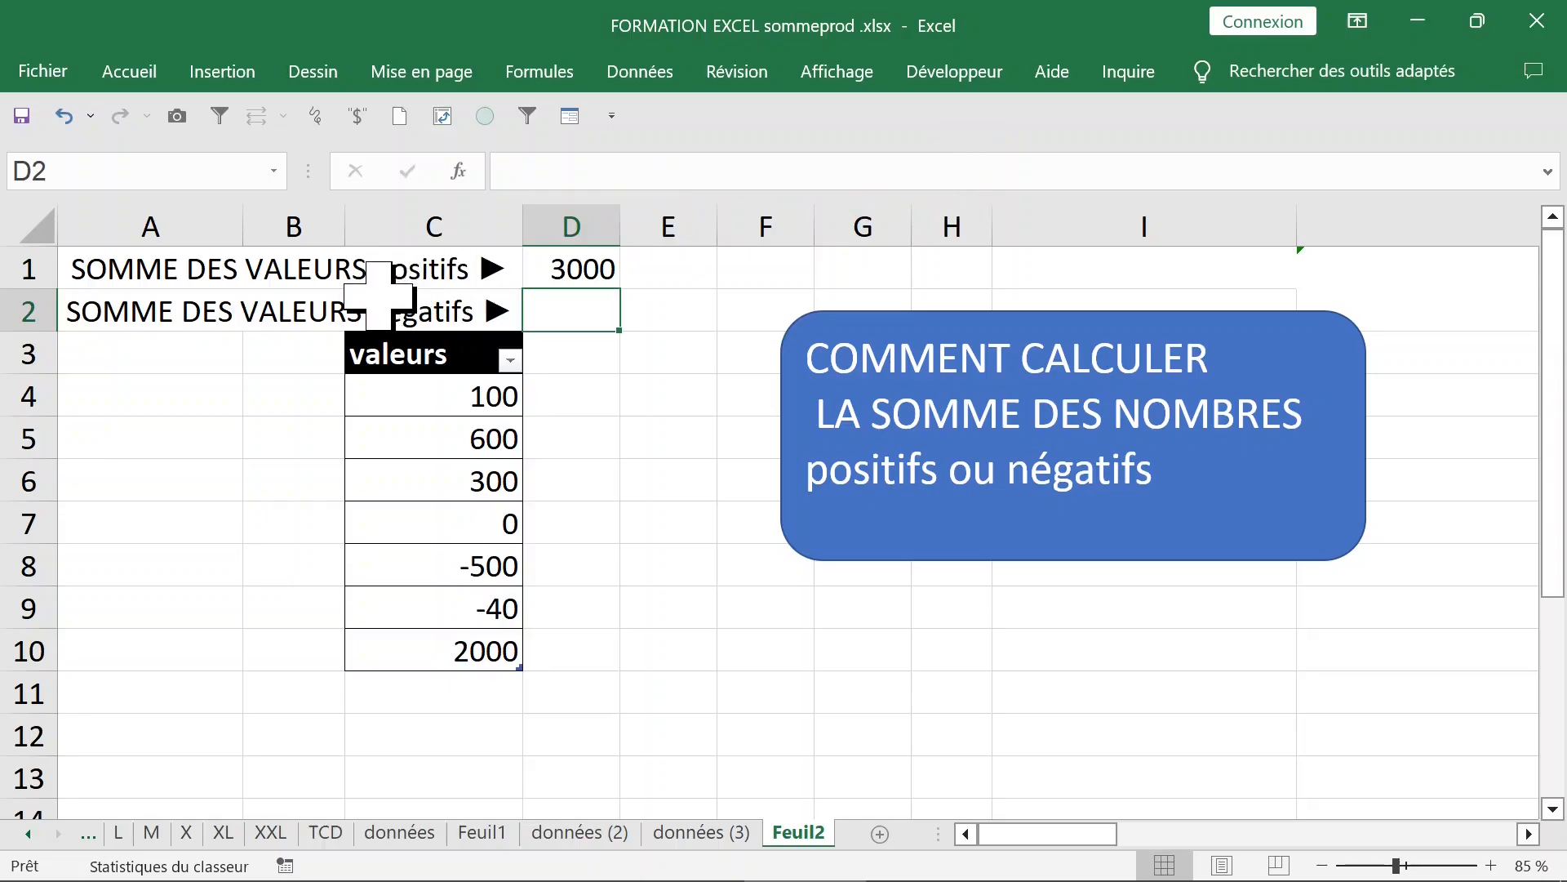
Enter =SOMME.SI(Tableau1[valeurs];"<=0") in D2 to sum the table's negative values
type("=s")
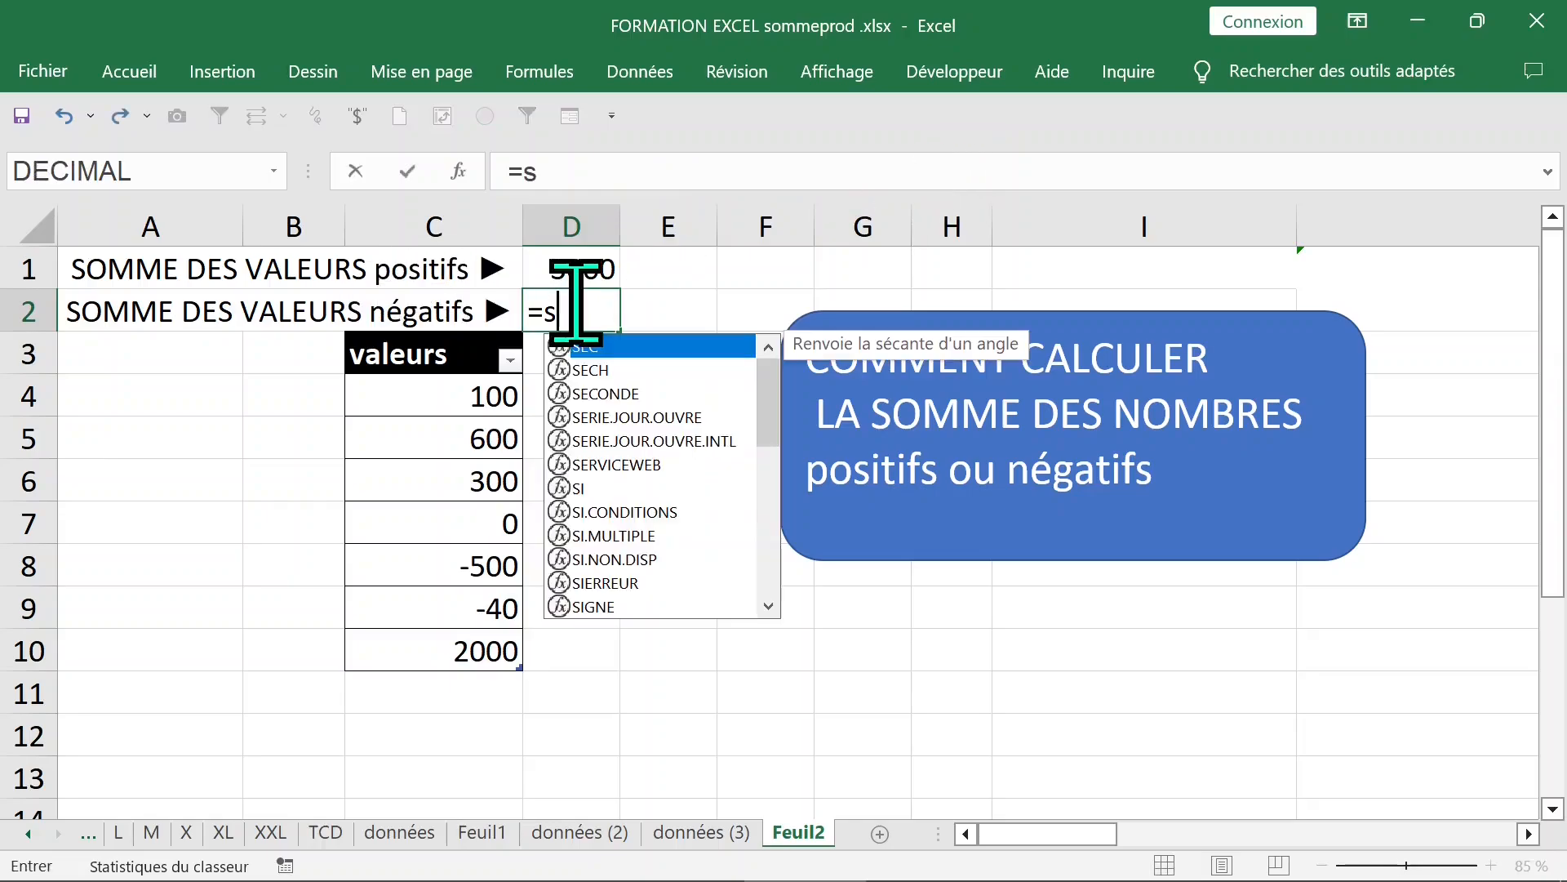
type("omme")
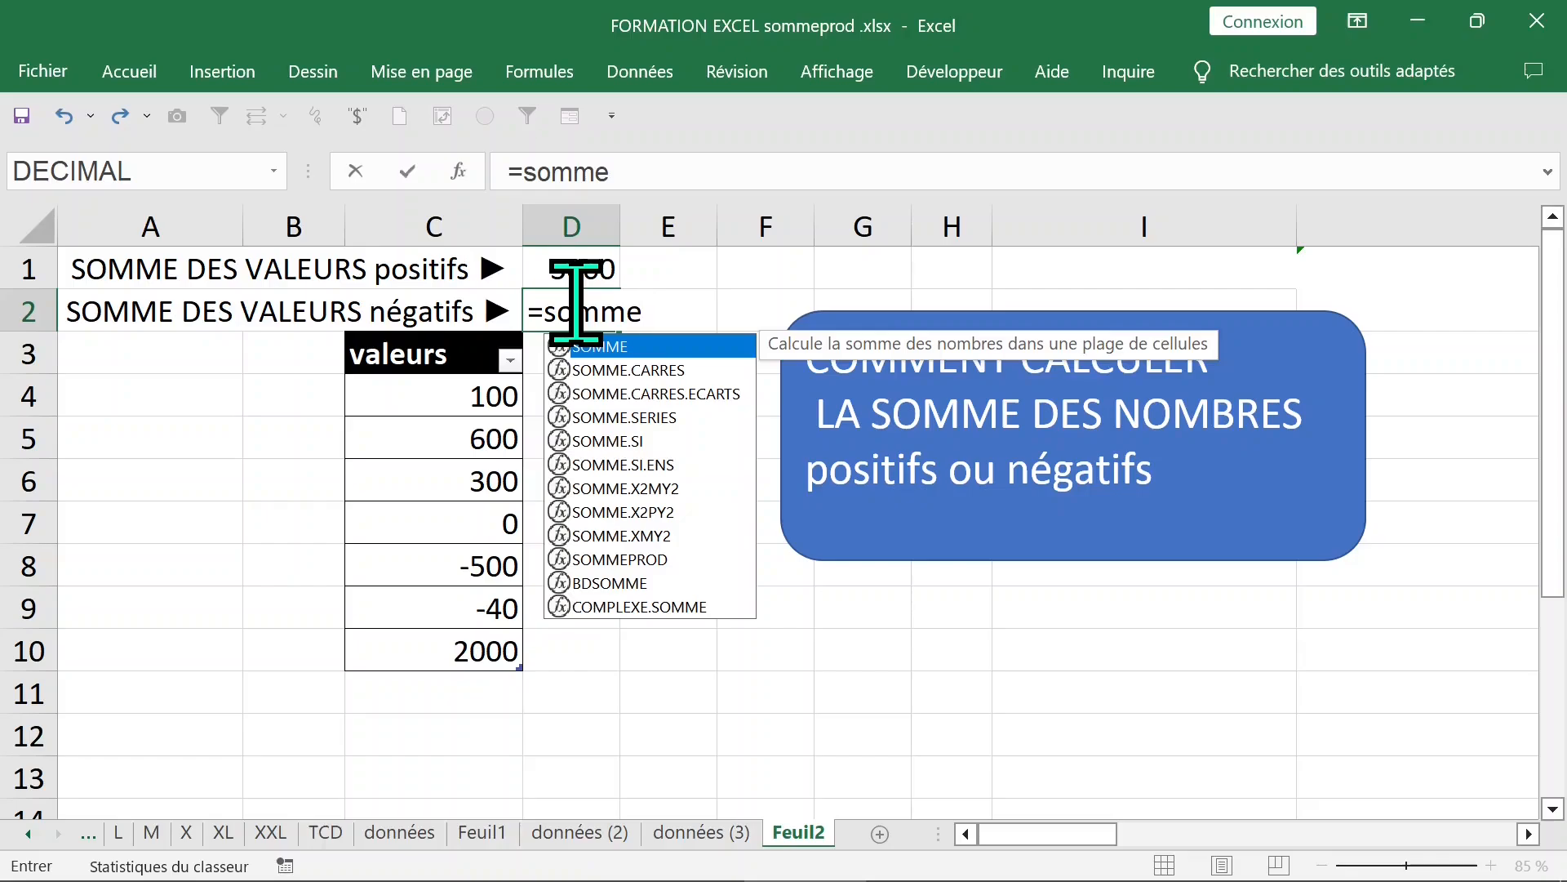
double_click(636, 441)
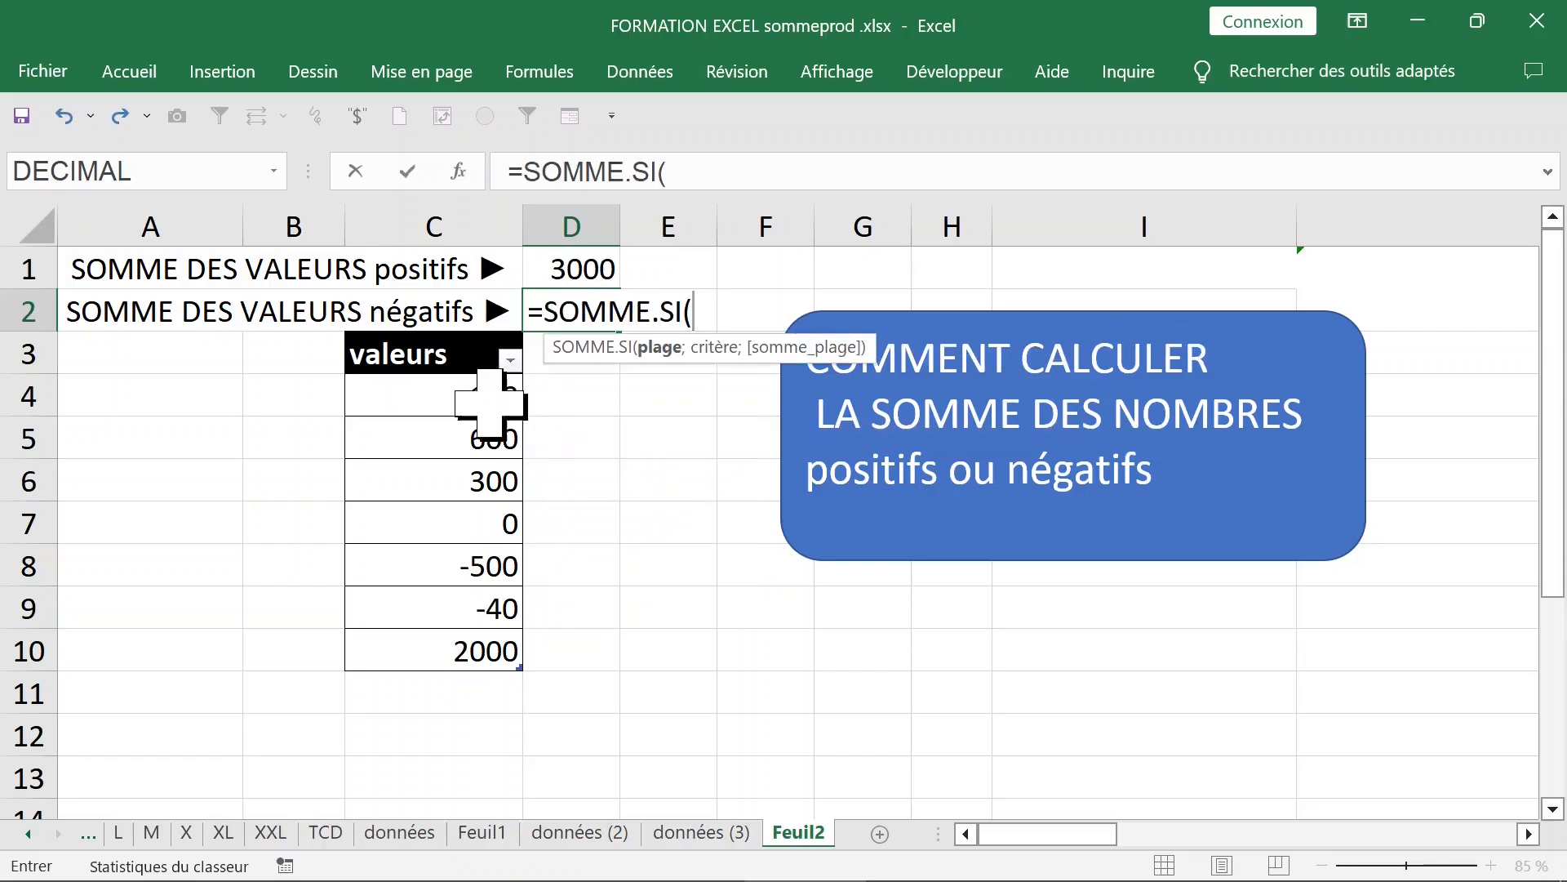
left_click(442, 331)
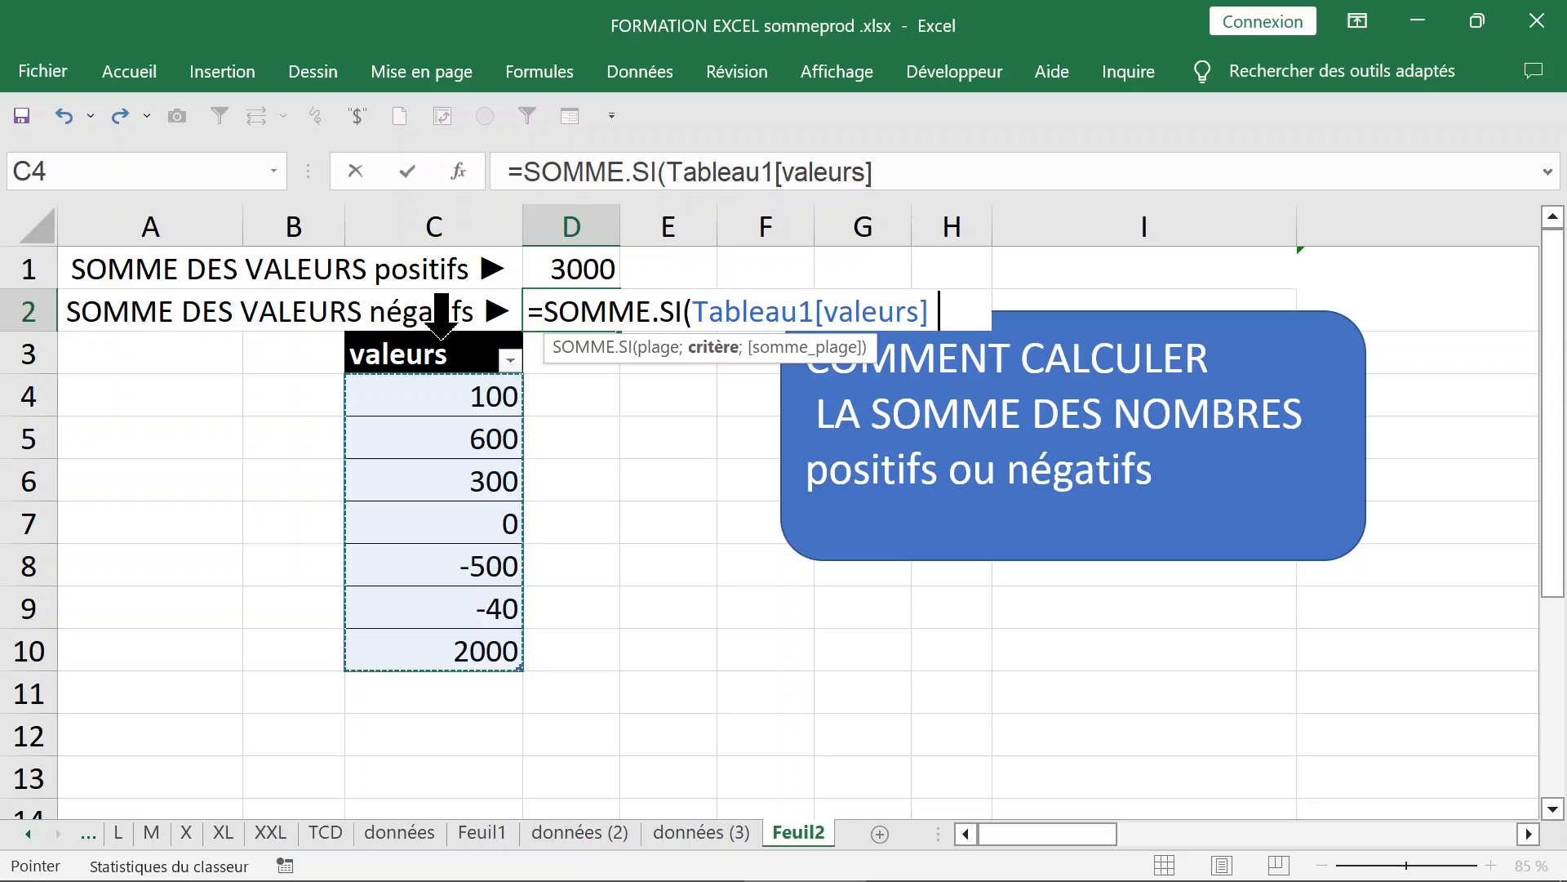
type(";\"")
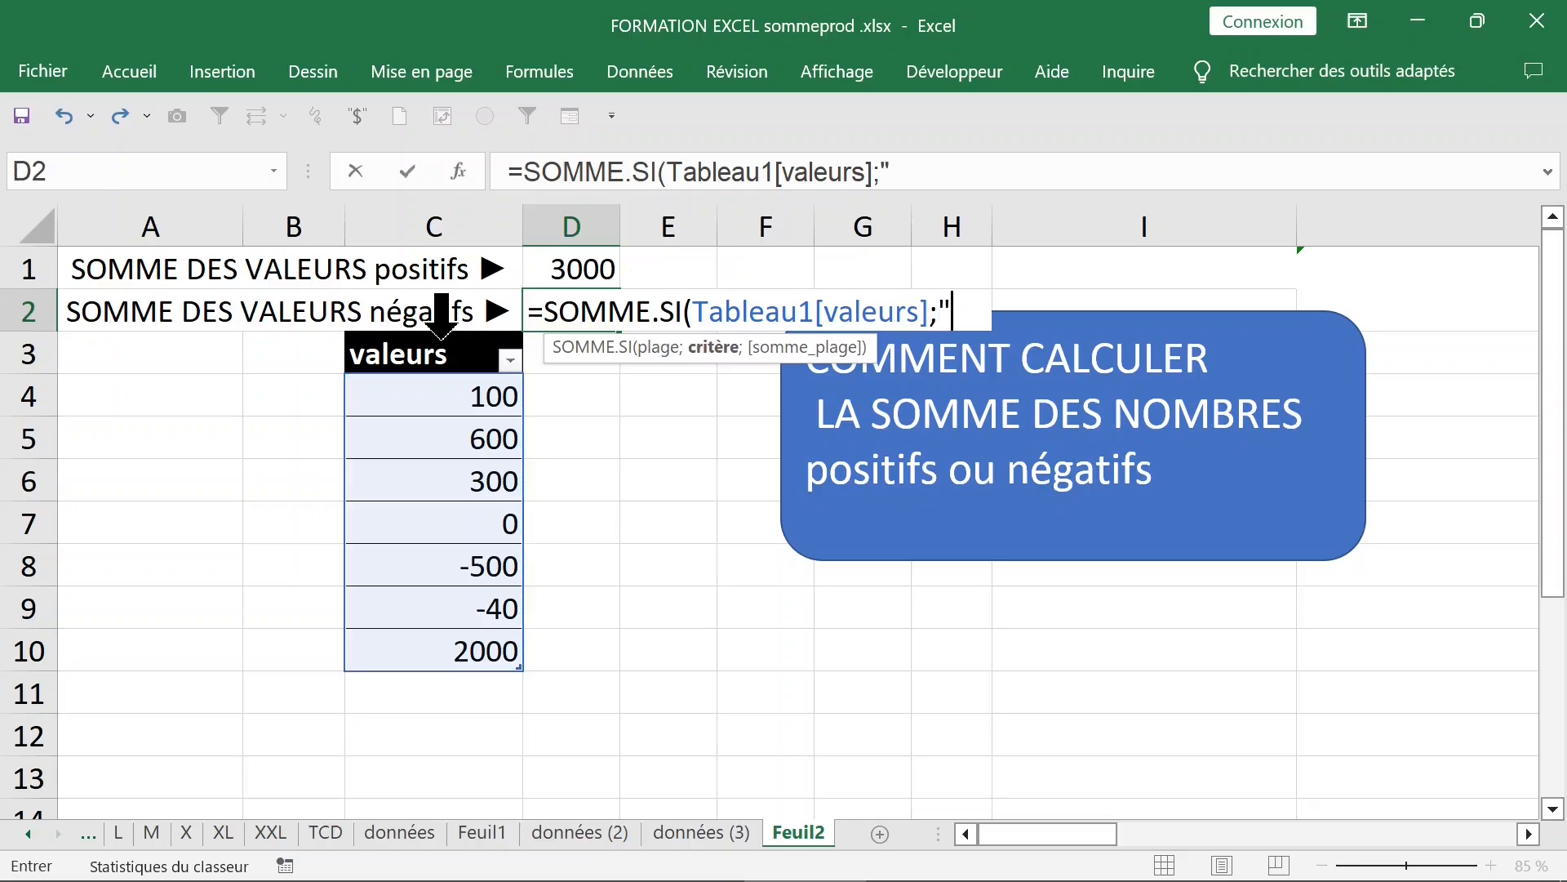
type("<=0")
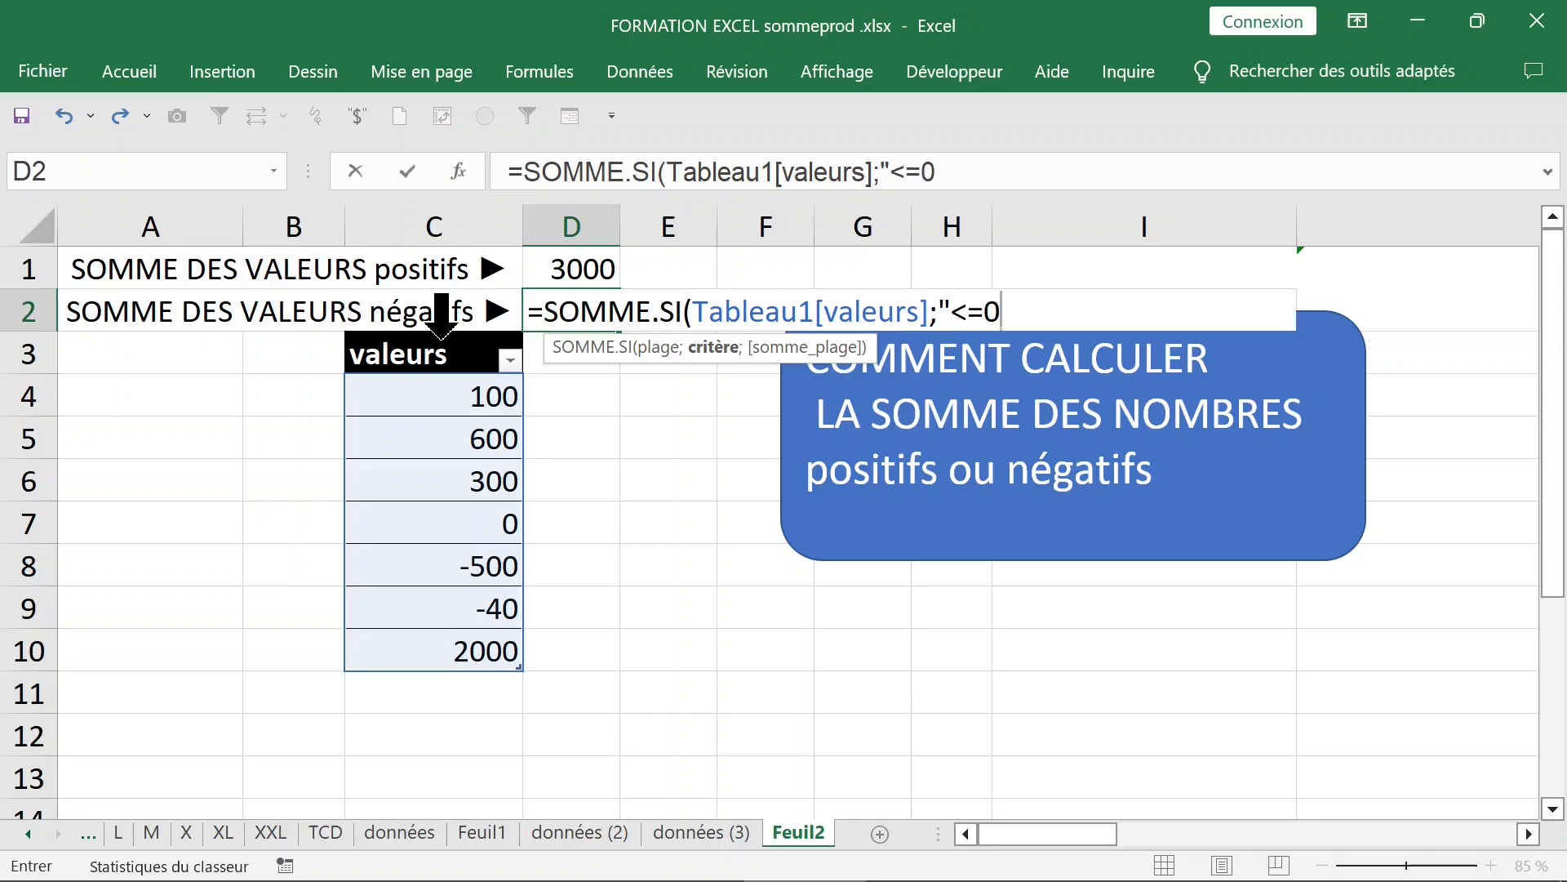
type("\")")
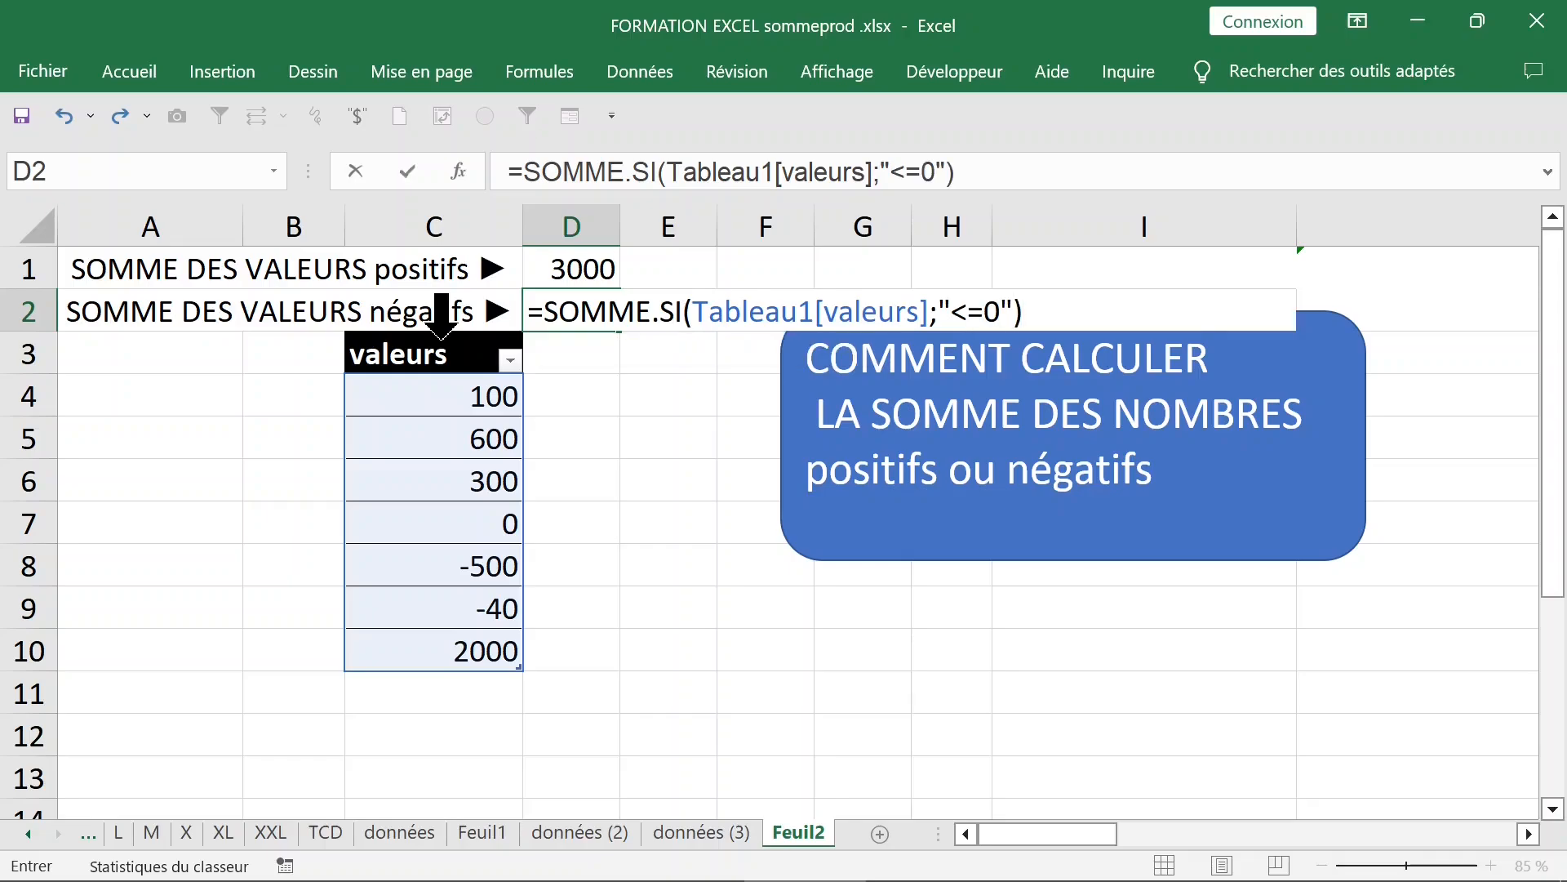
key("Return")
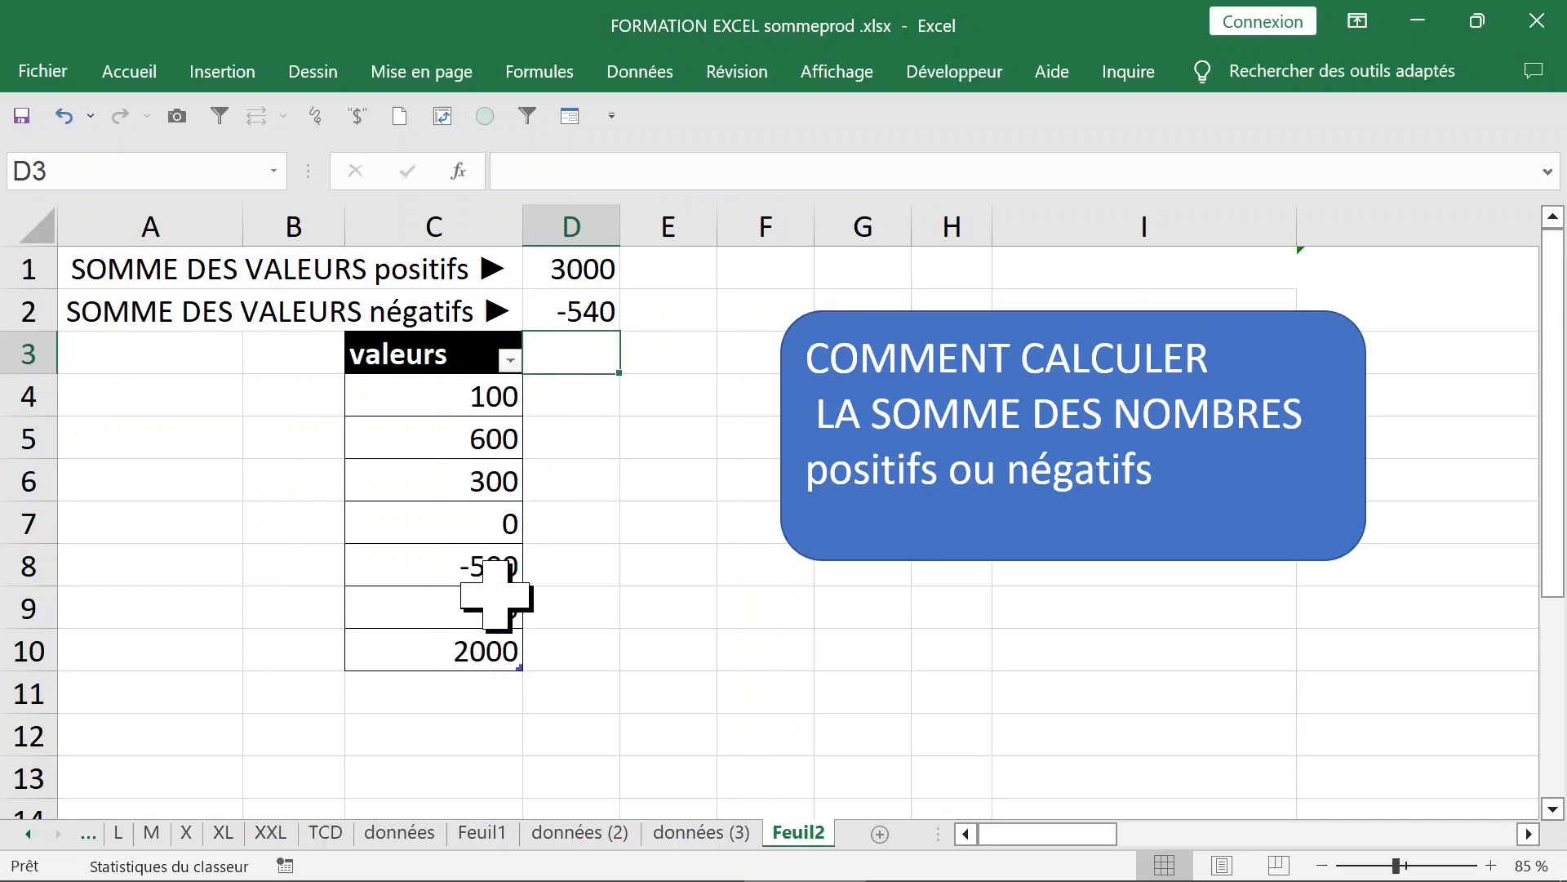
Replace the value in C9 with 300
left_click(466, 606)
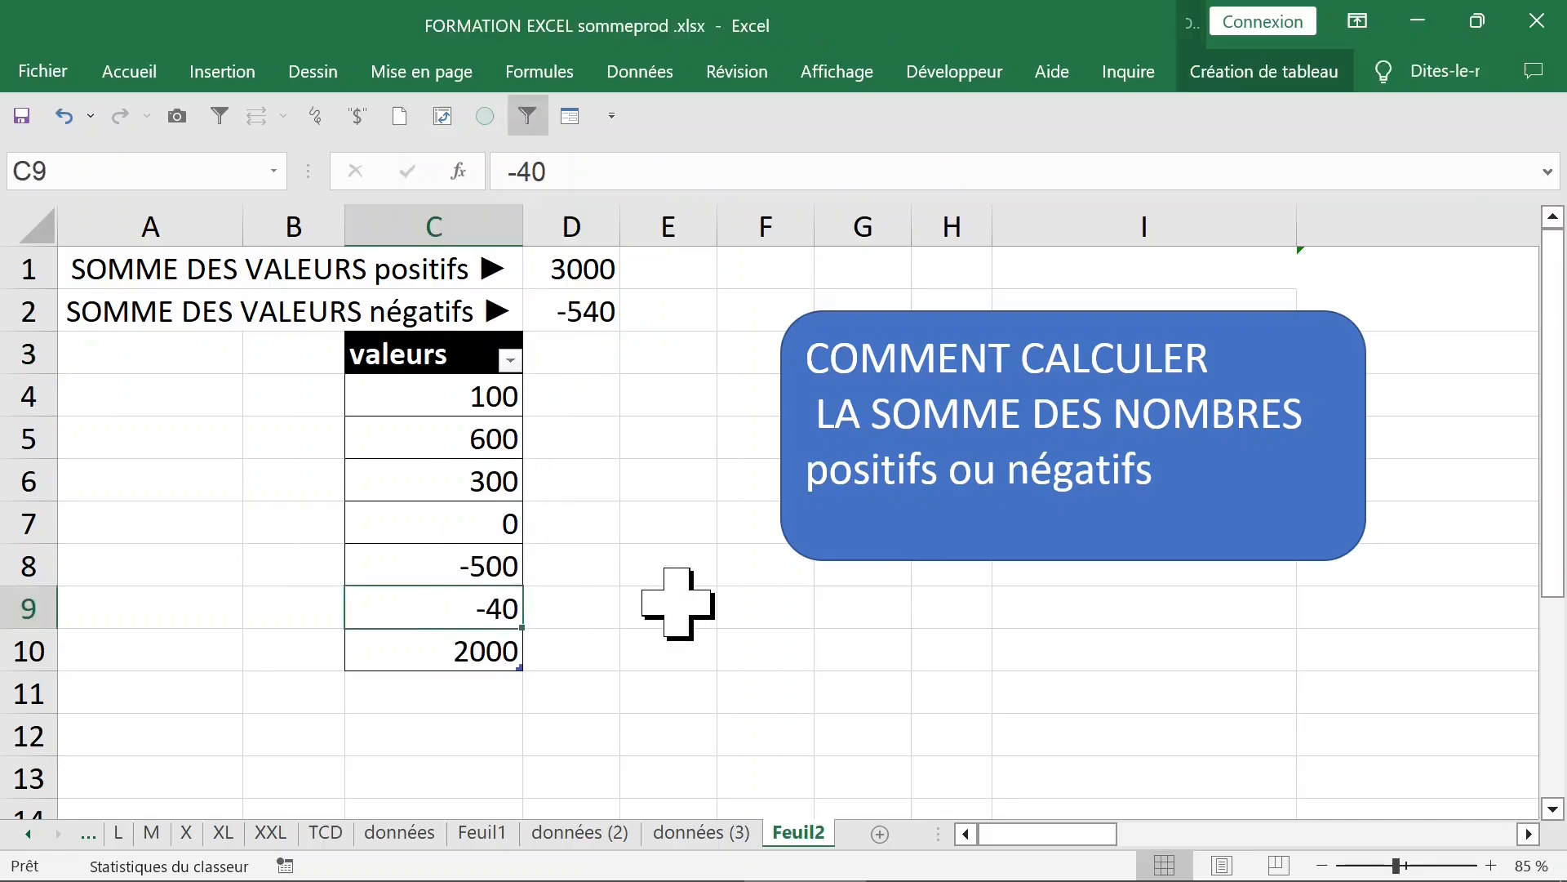
type("300")
key("Return")
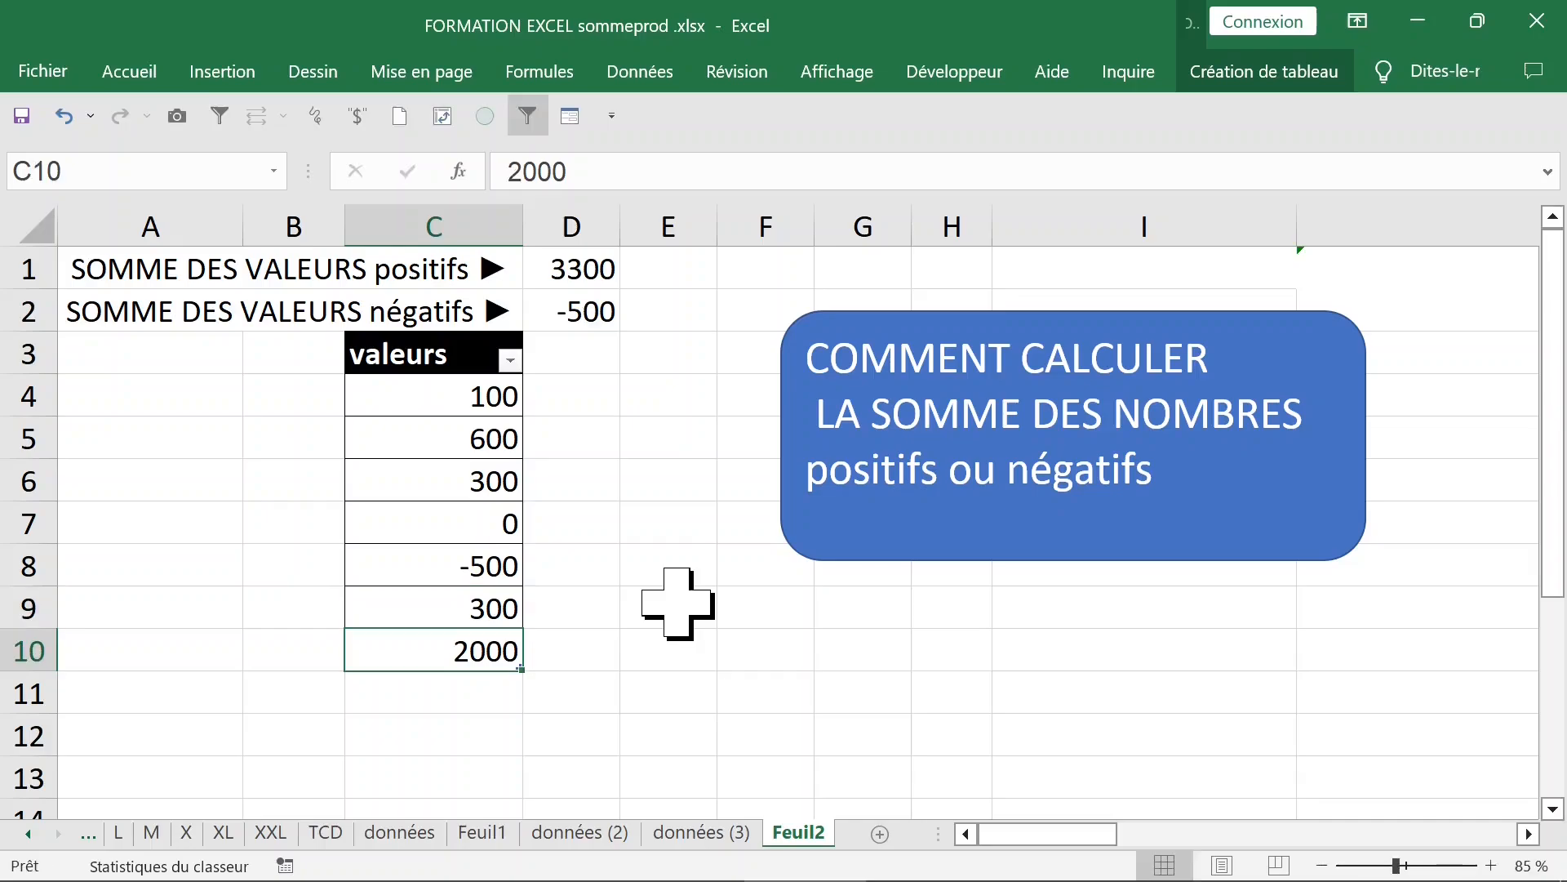
Set the value in C9 to -200
left_click(485, 605)
key("F2")
key("BackSpace")
key("BackSpace")
key("BackSpace")
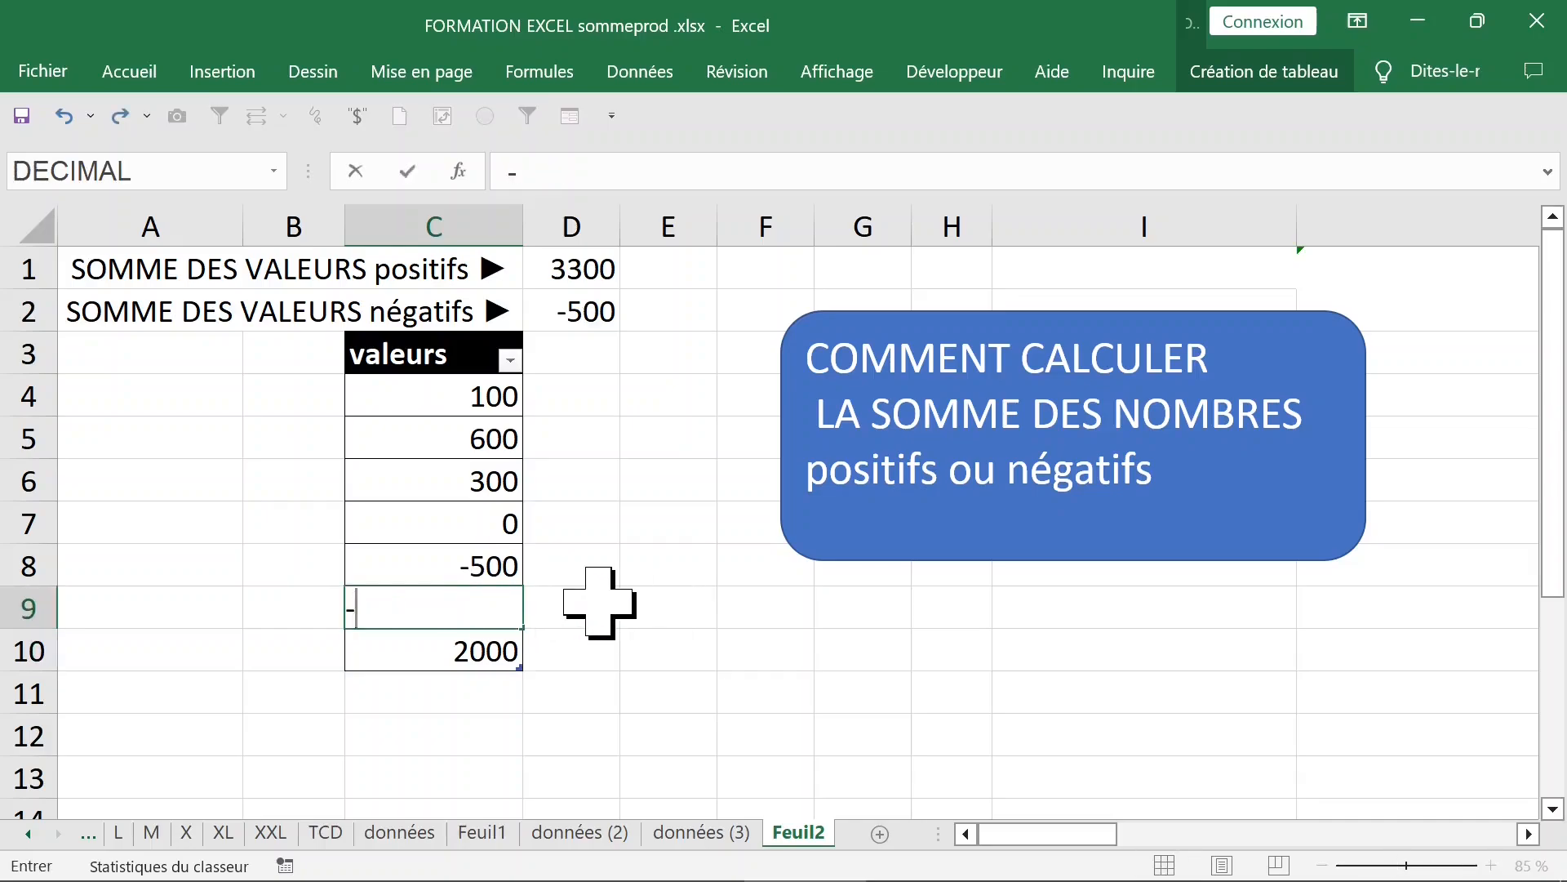
type("-200")
key("Return")
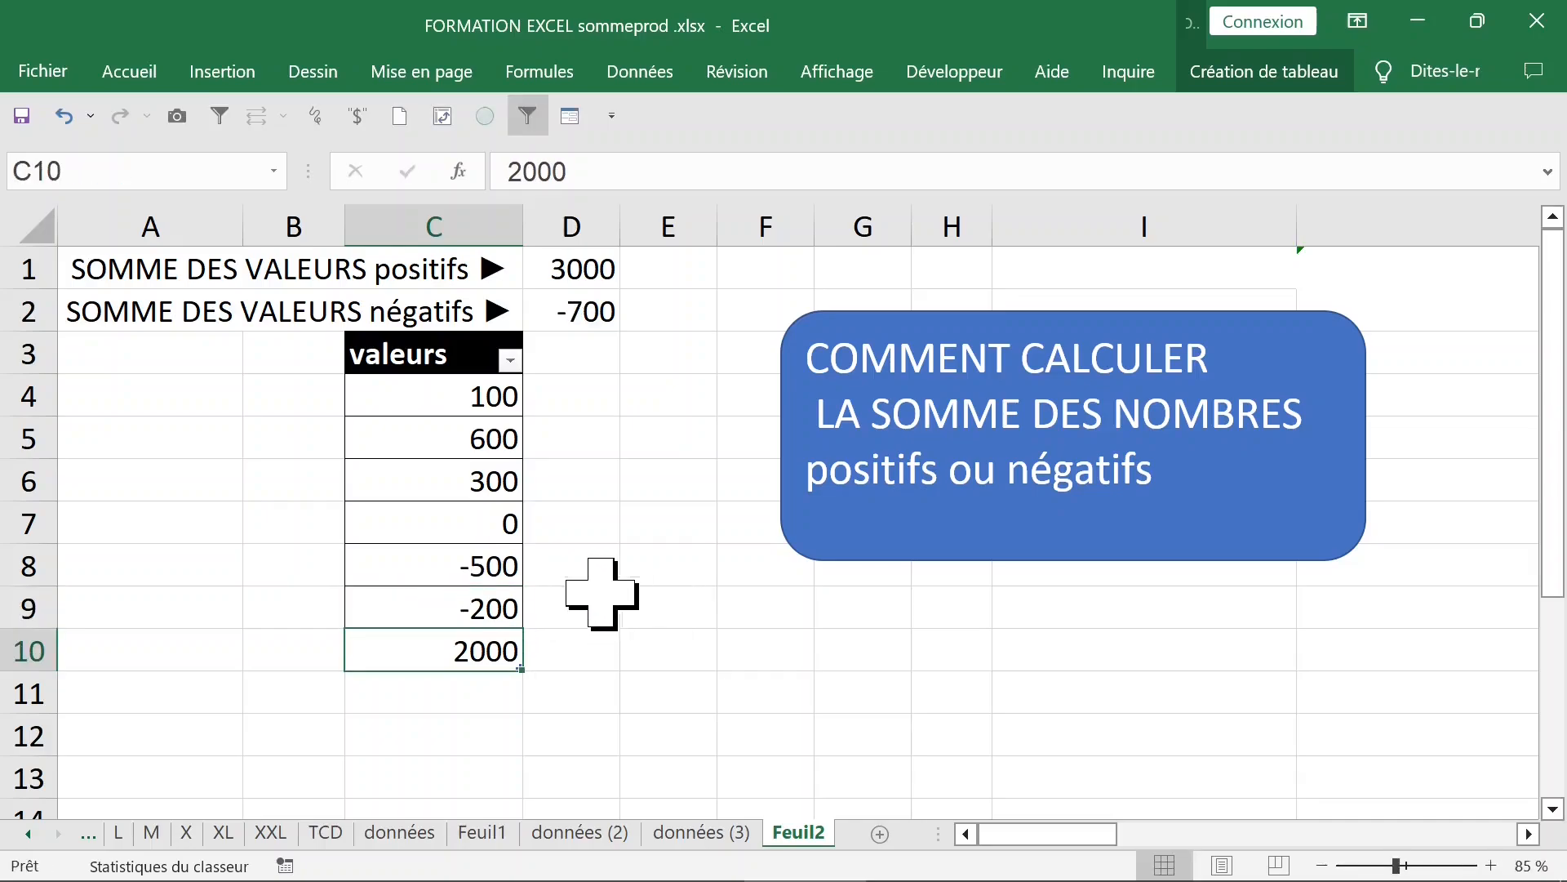
Check the formulas in D1 and D2, and slightly widen column E
left_click(602, 304)
left_click(580, 269)
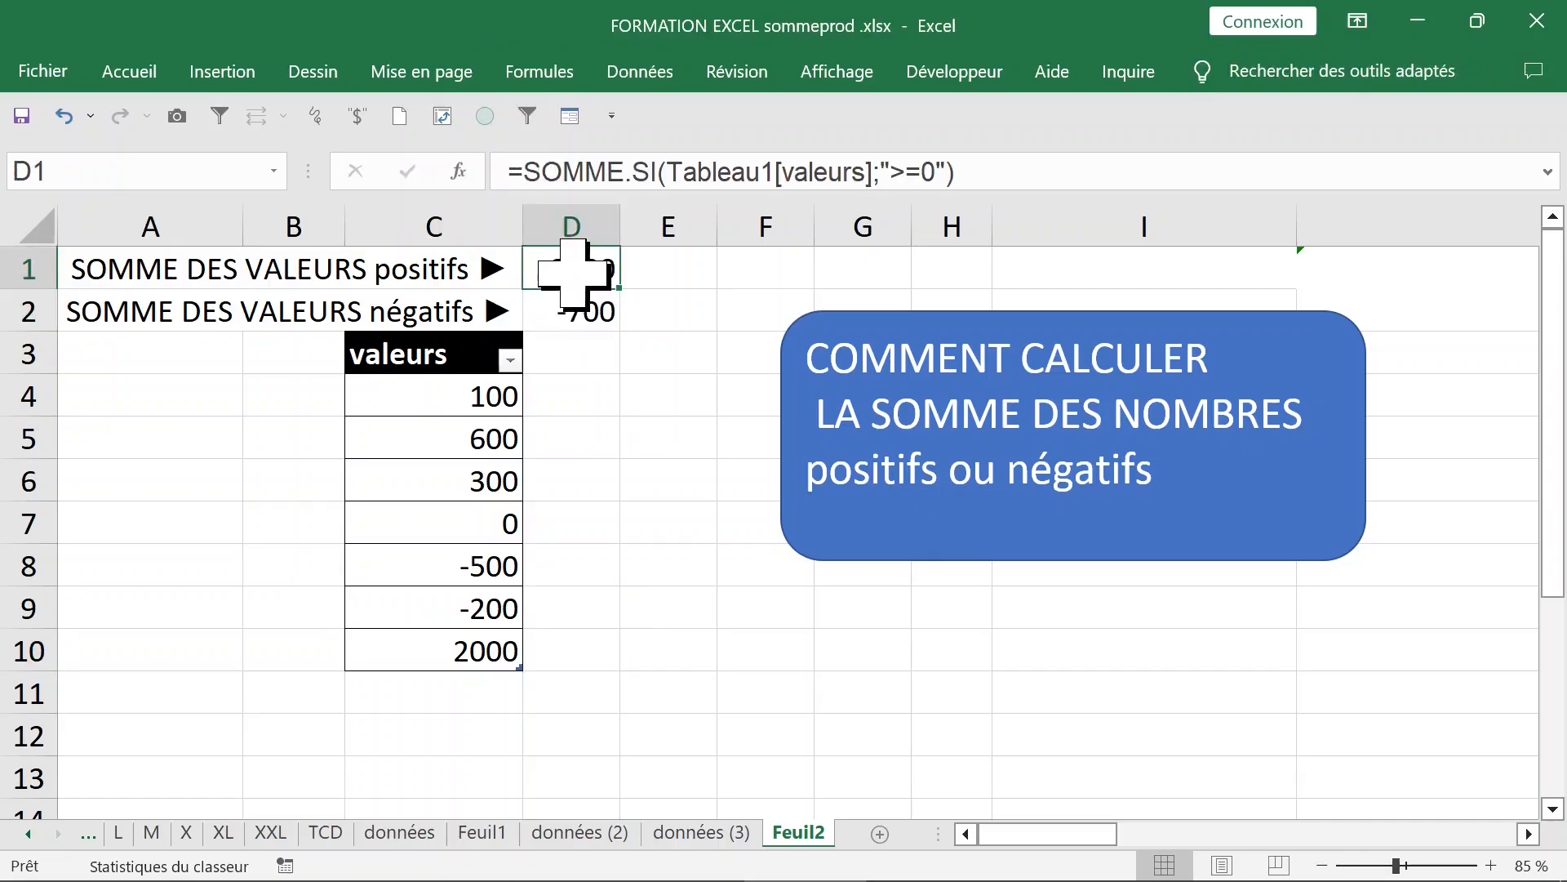
left_click(575, 309)
left_click(669, 277)
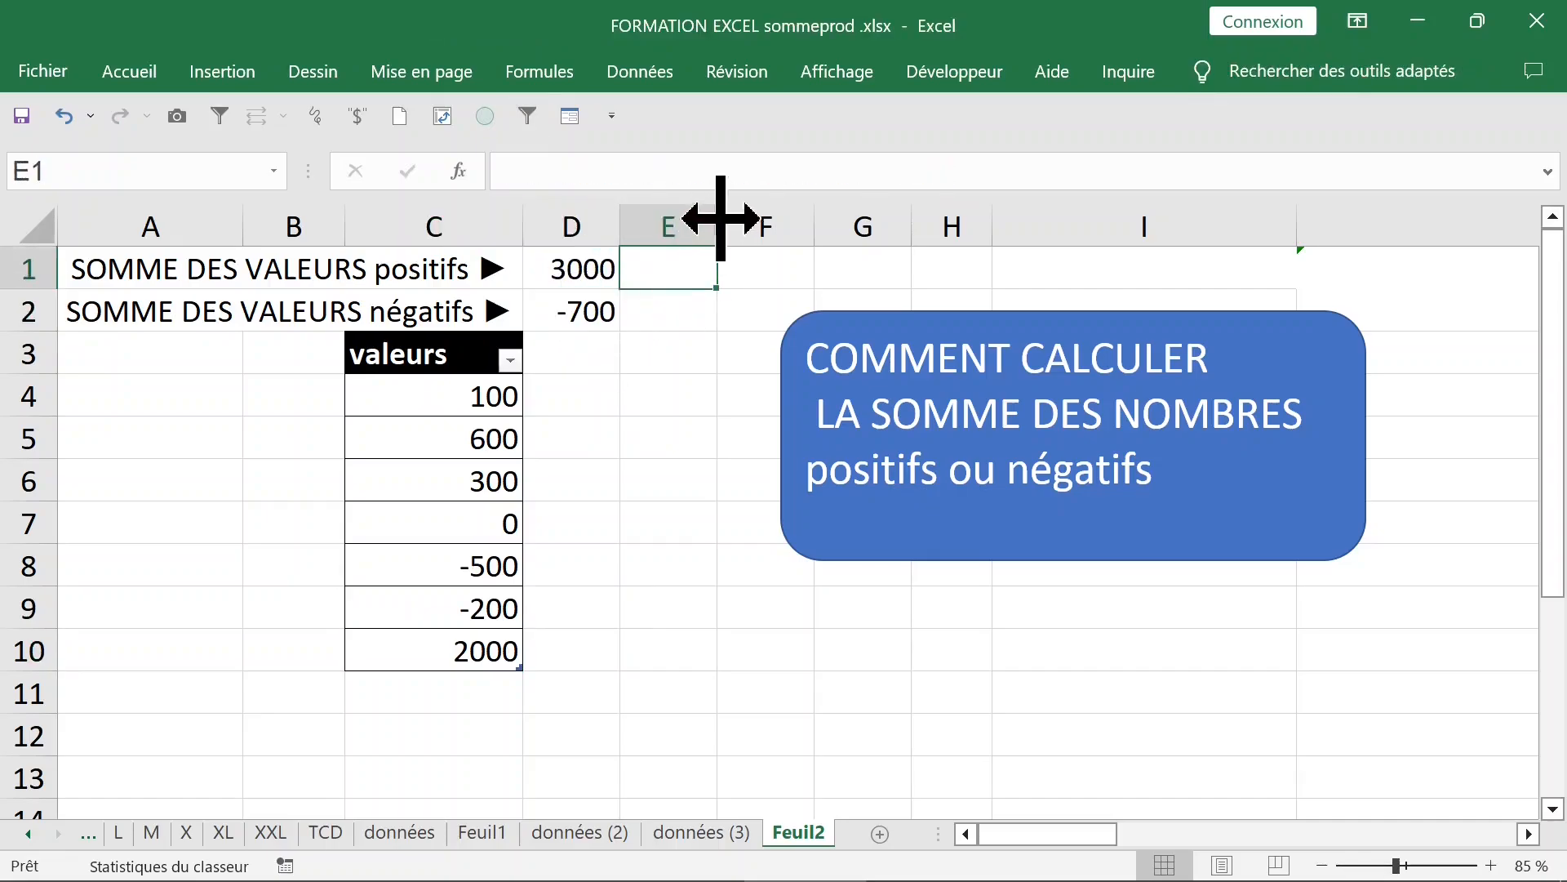
left_click_drag(717, 220, 748, 220)
left_click(552, 406)
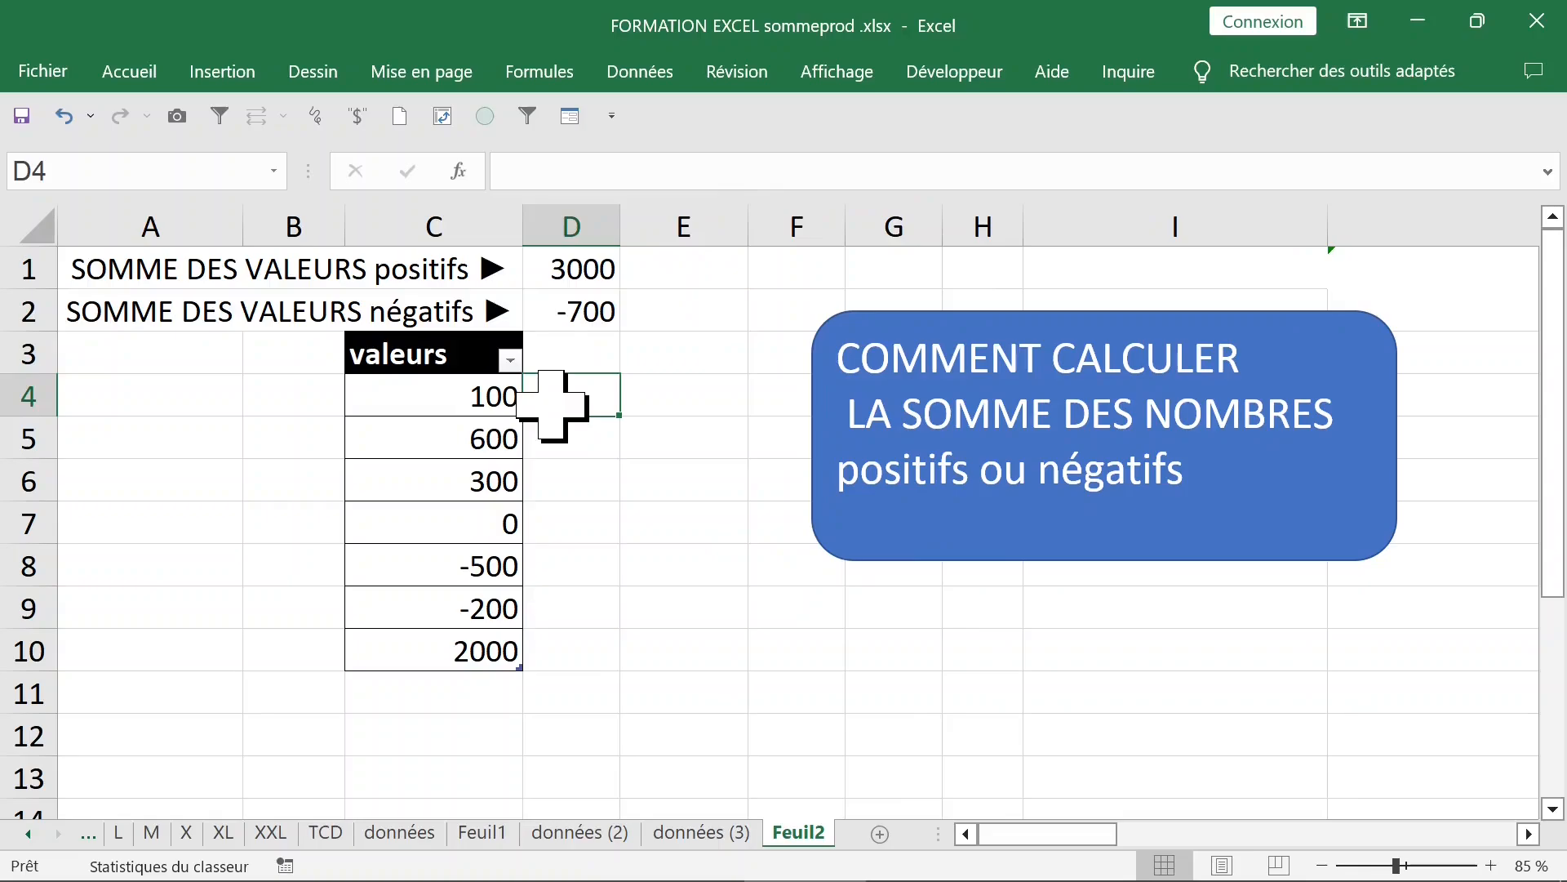
type("=sig")
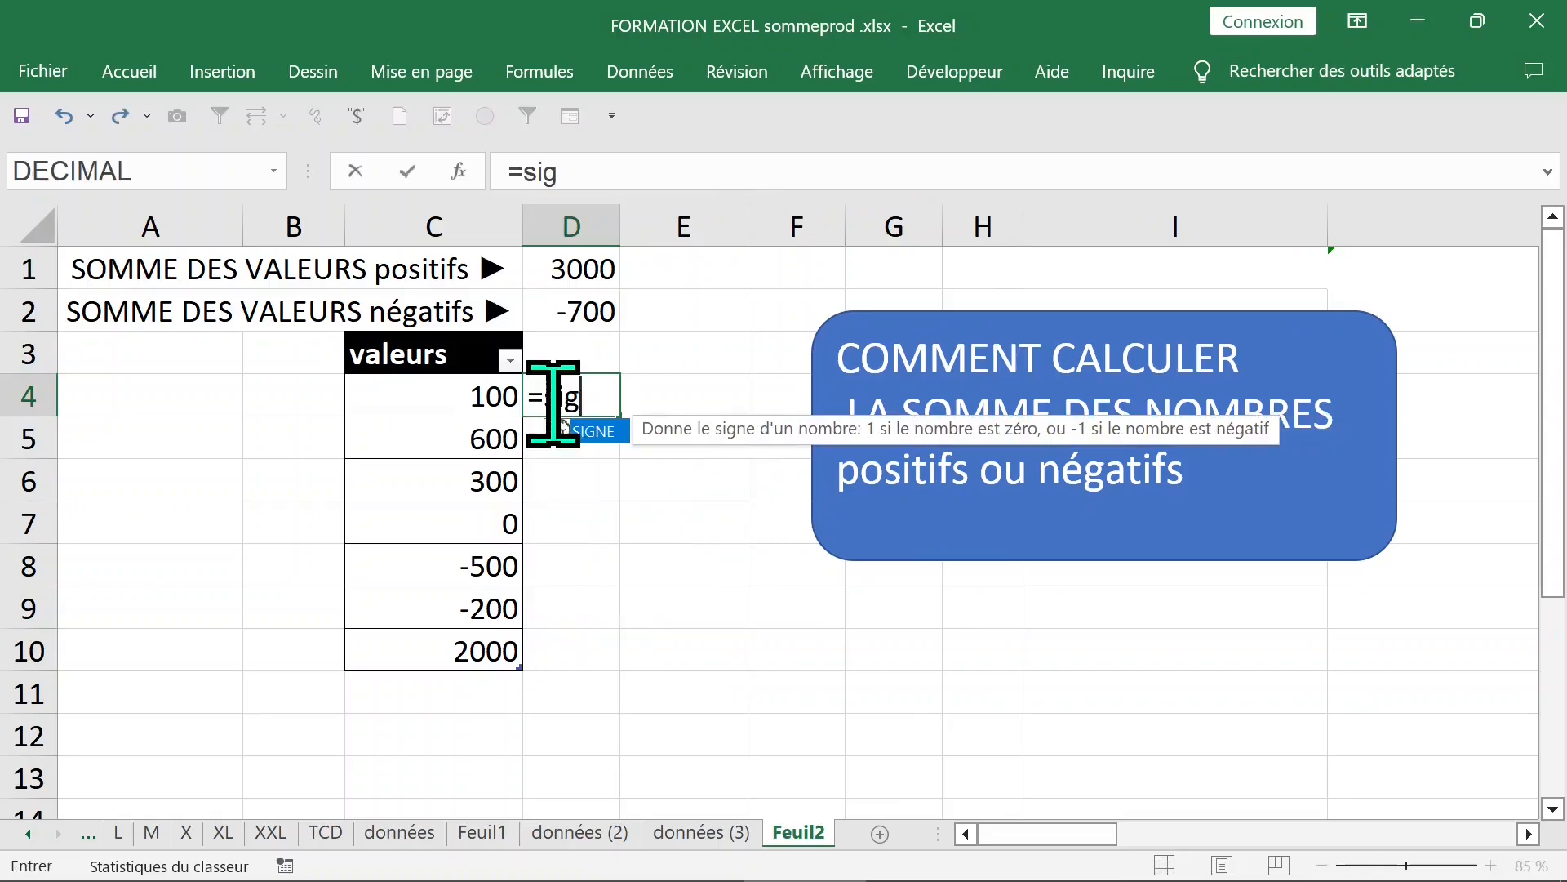
key("Tab")
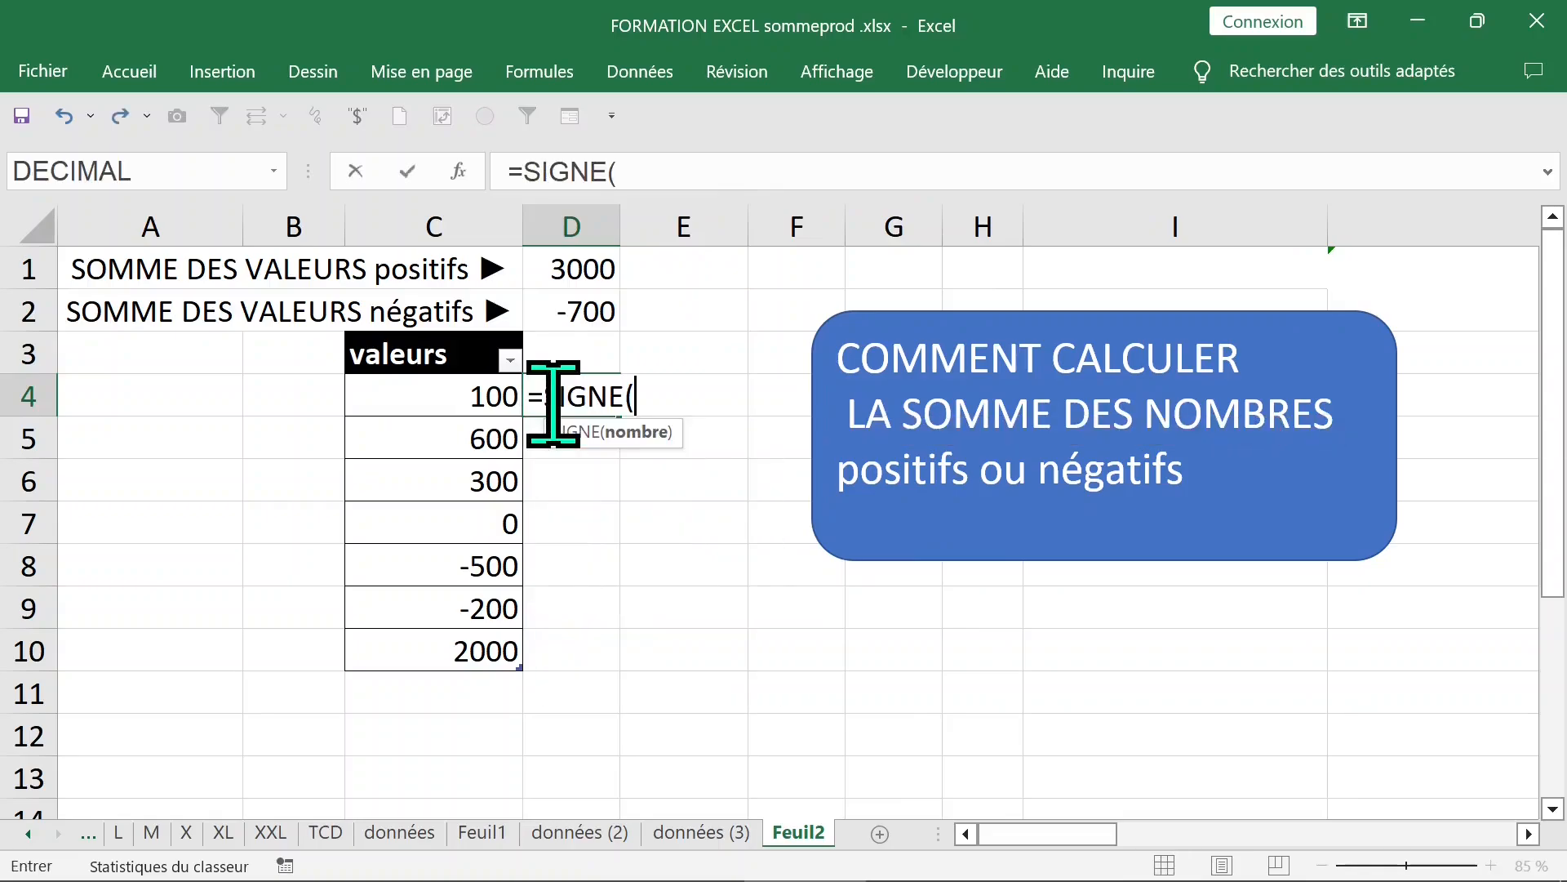
left_click(445, 394)
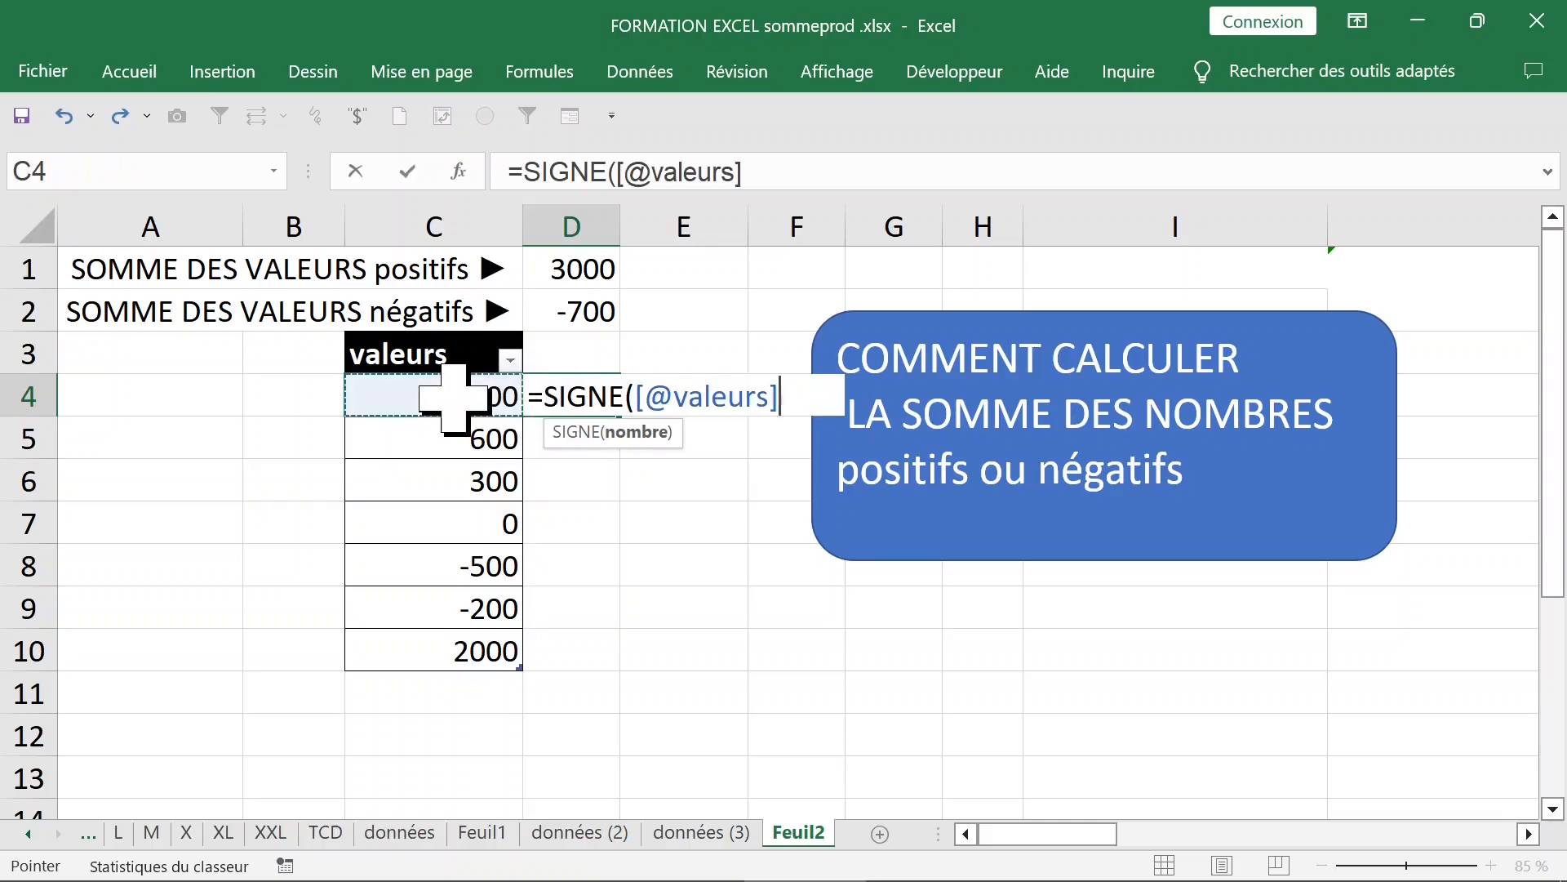
type(")")
key("Return")
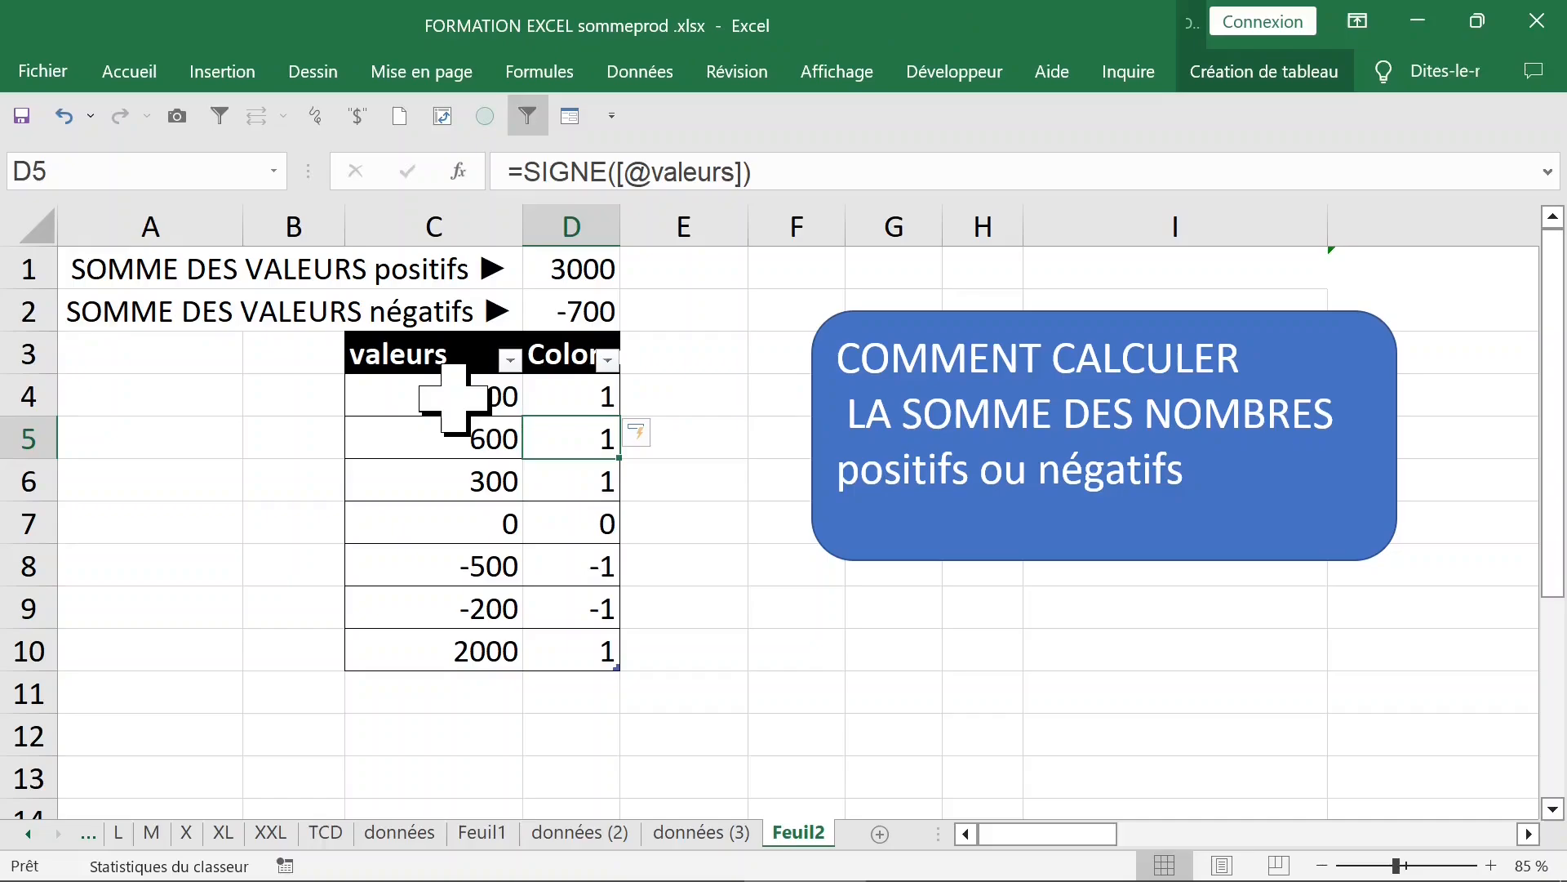
left_click(562, 387)
left_click(592, 518)
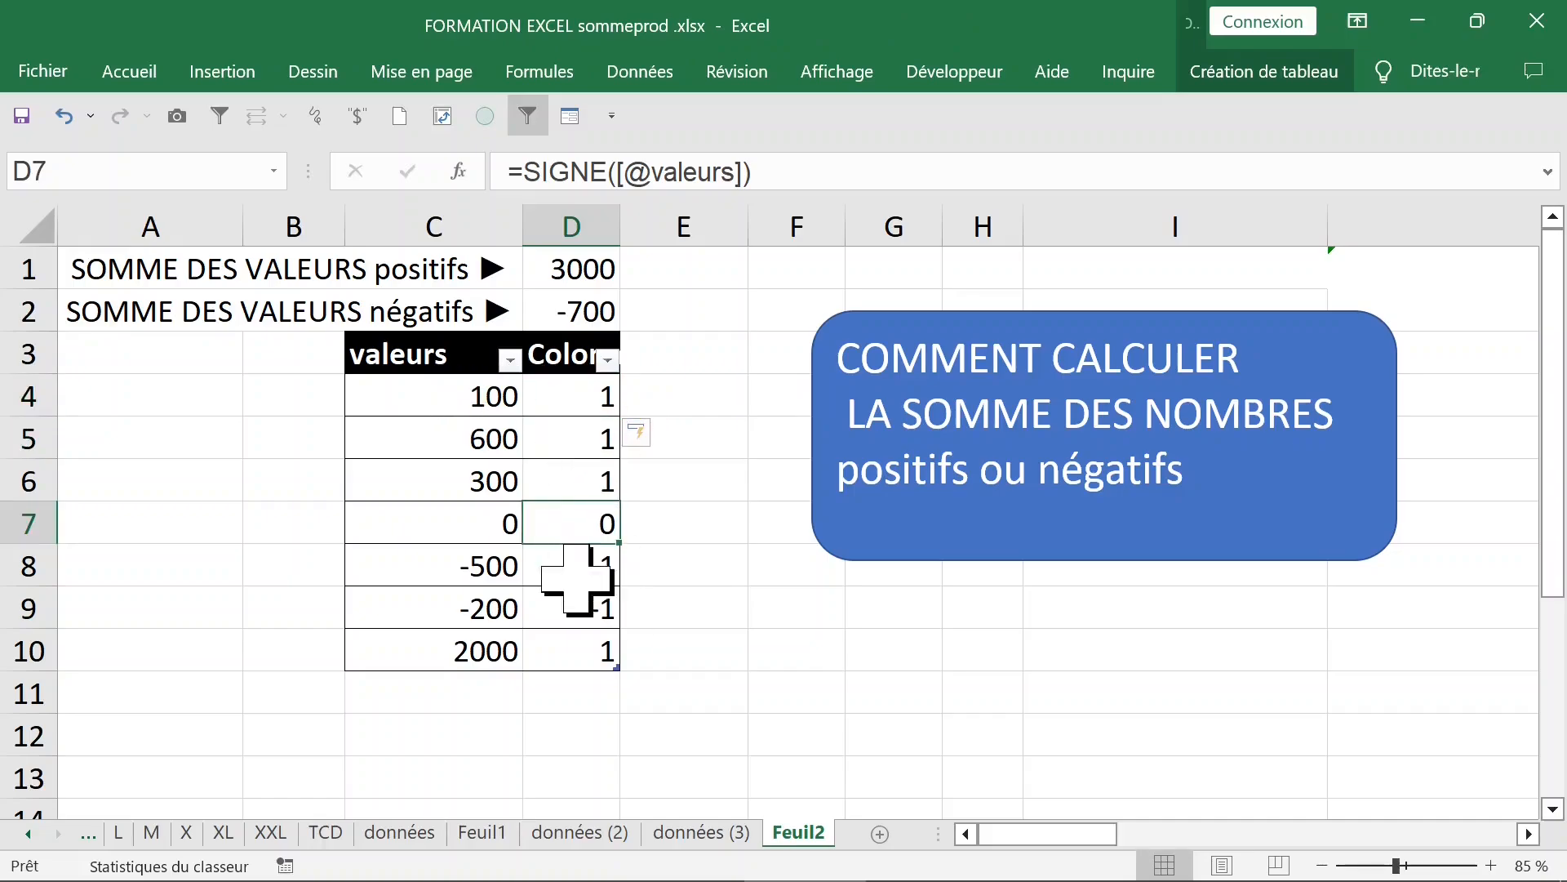
left_click(571, 608)
left_click(710, 278)
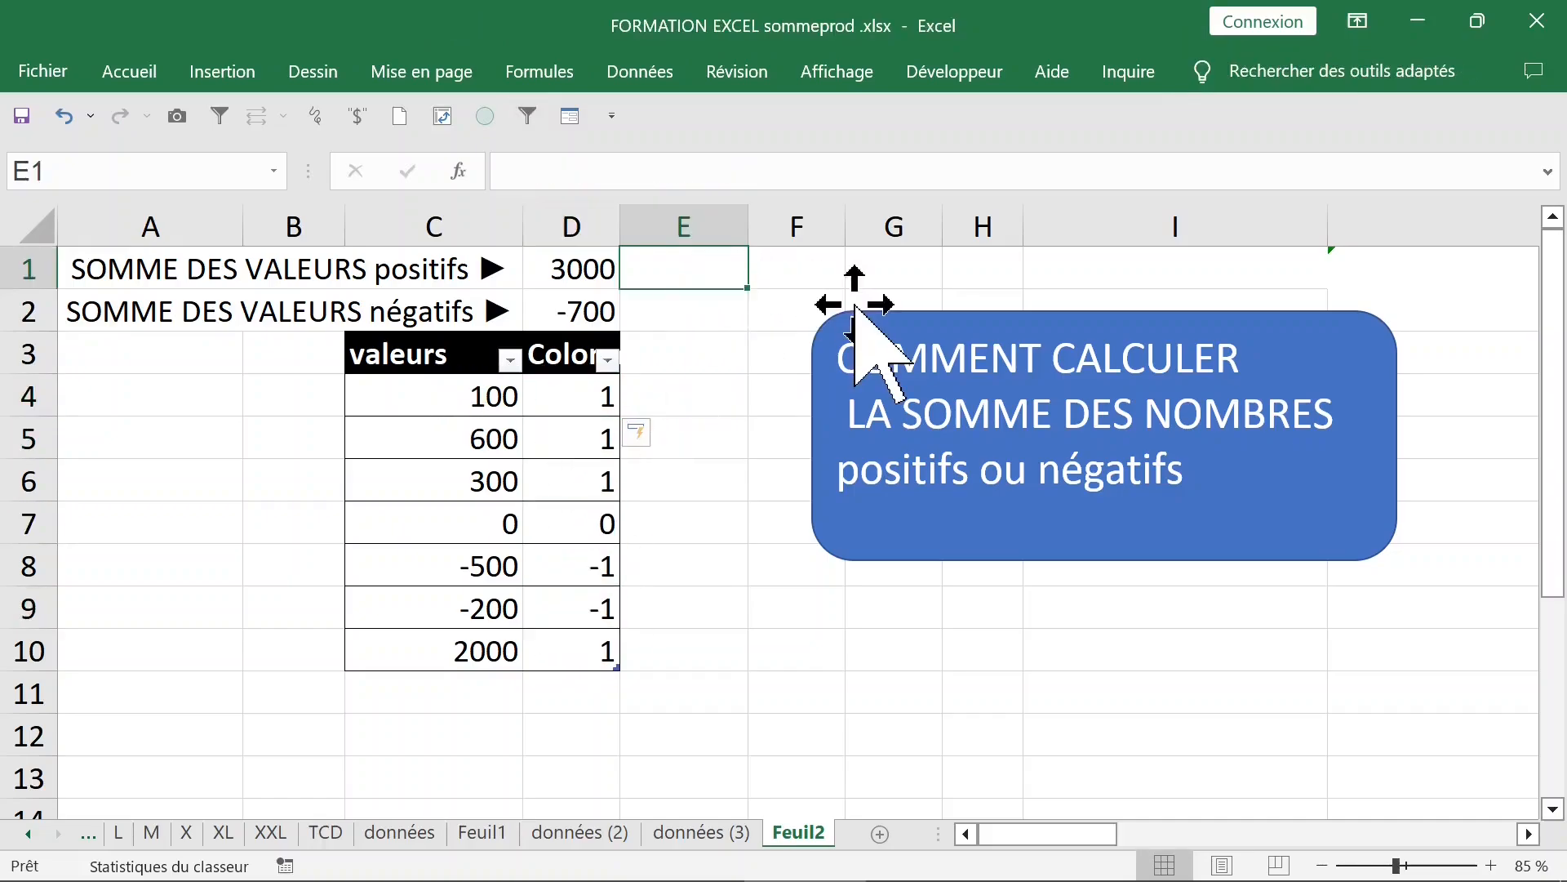
type("=so")
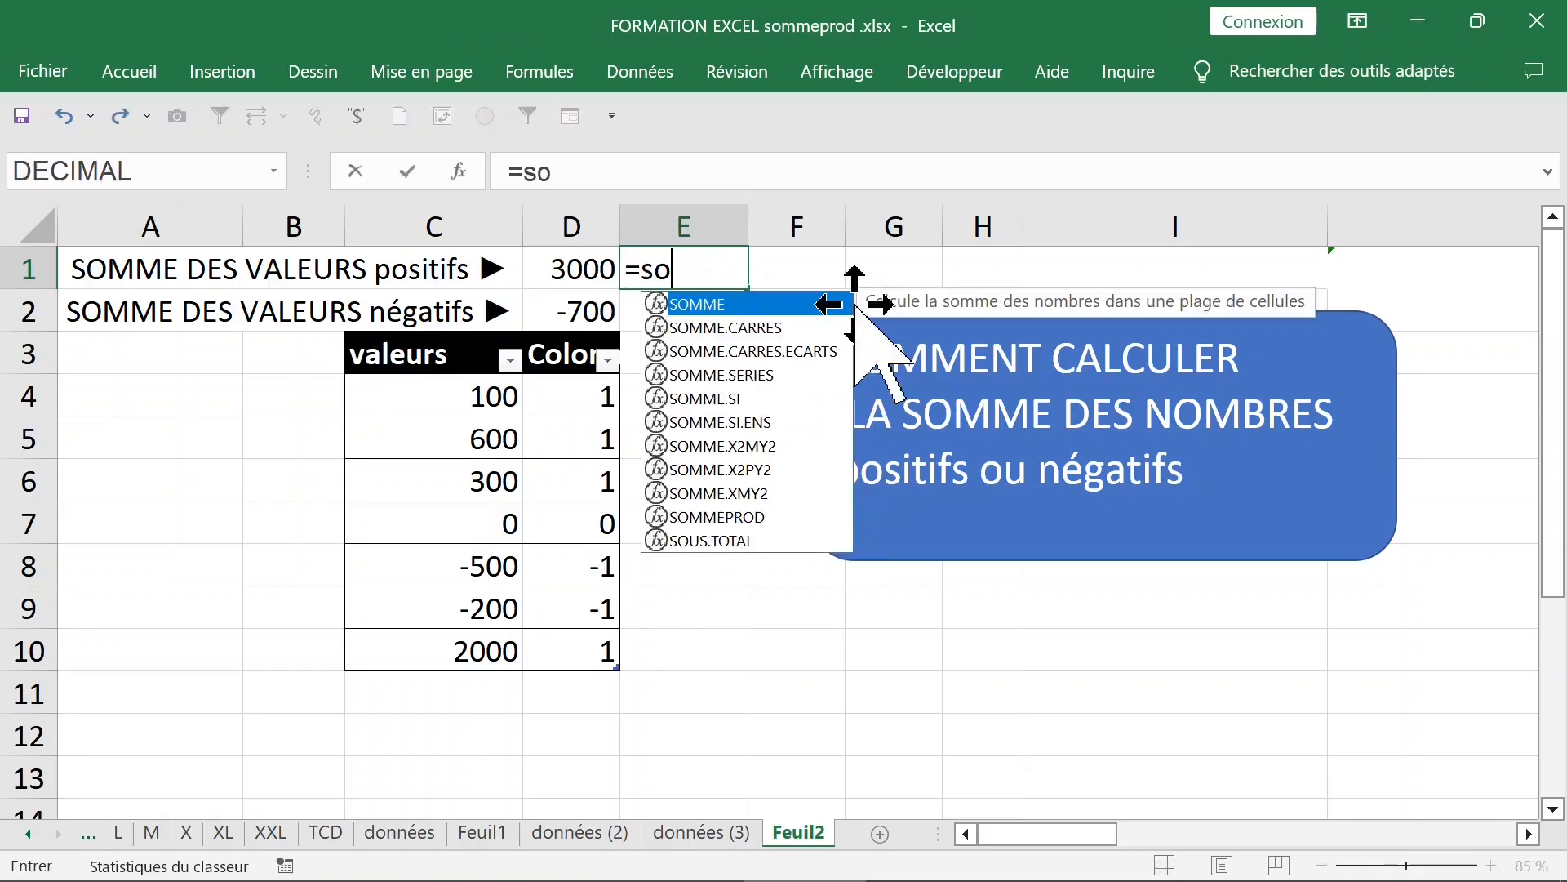
type("mme")
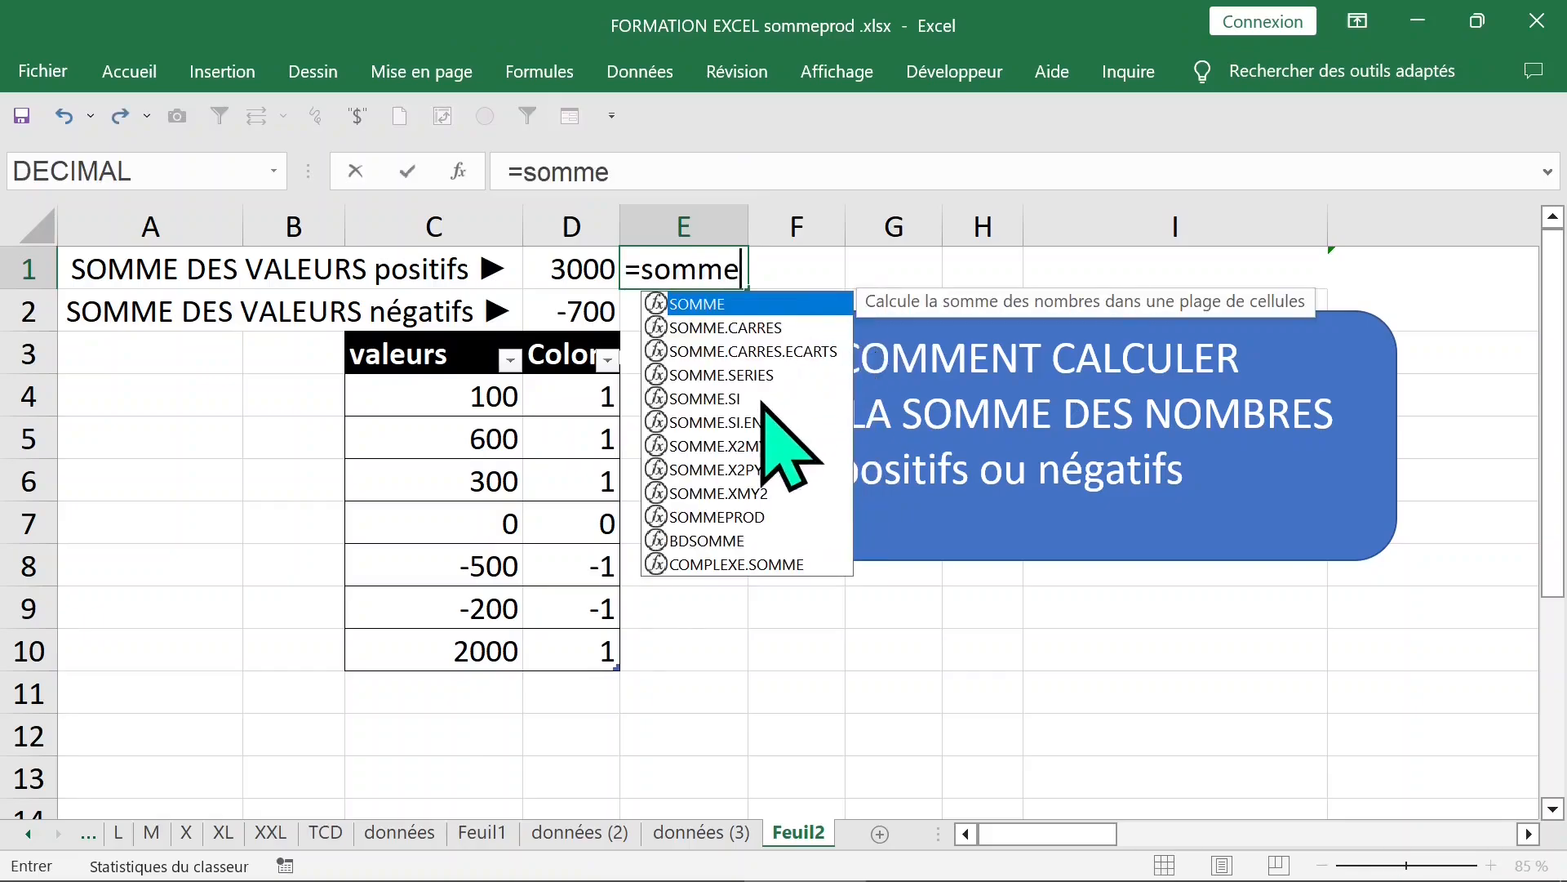
left_click(714, 400)
double_click(715, 404)
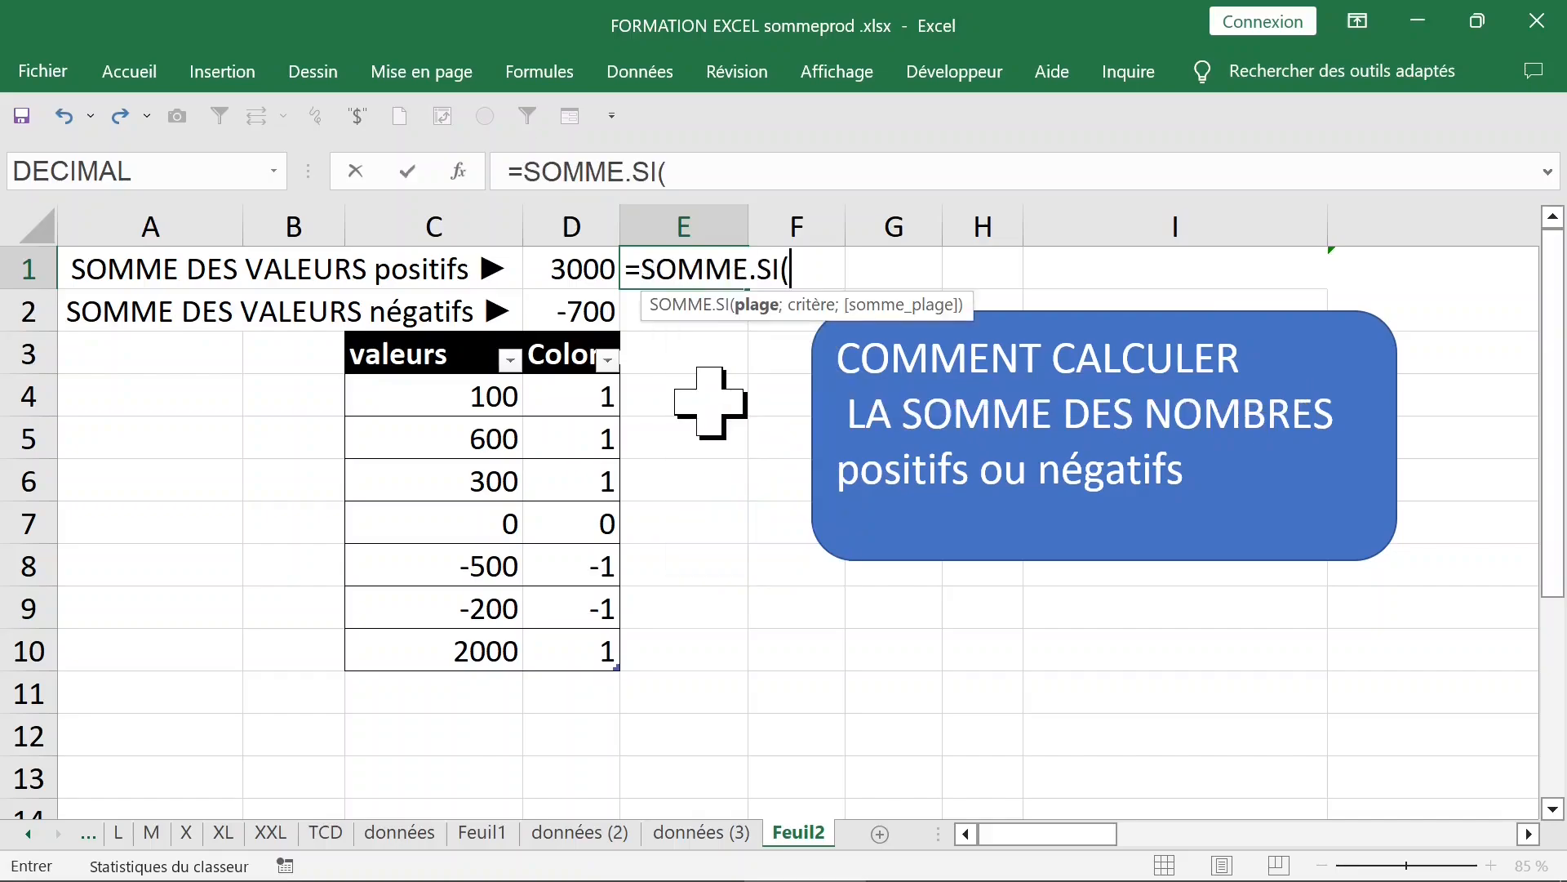
left_click(414, 394)
left_click_drag(414, 394, 416, 645)
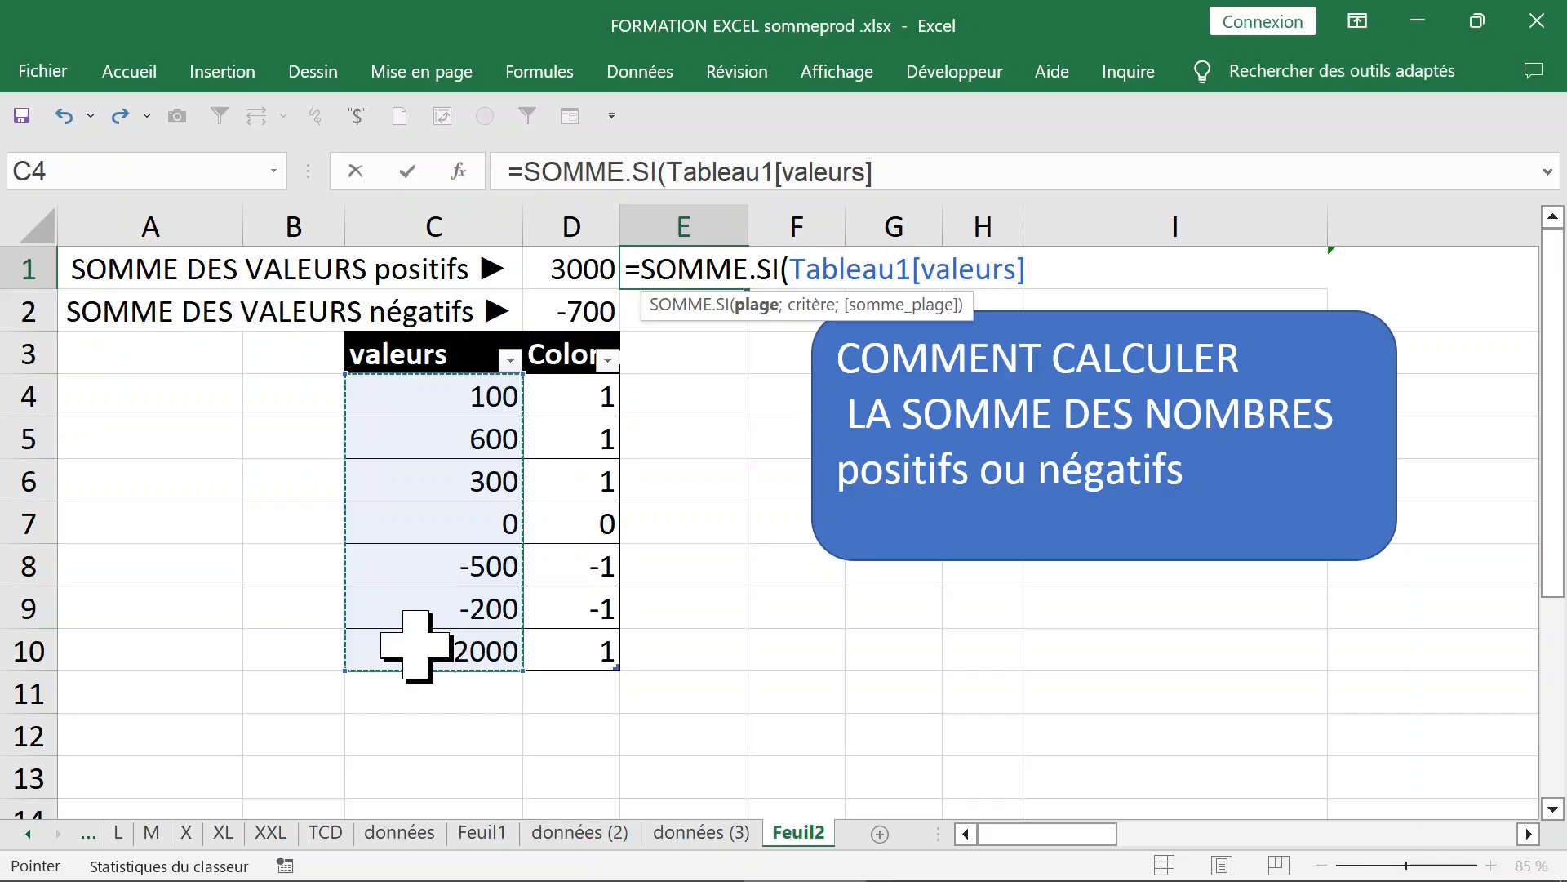
type(";")
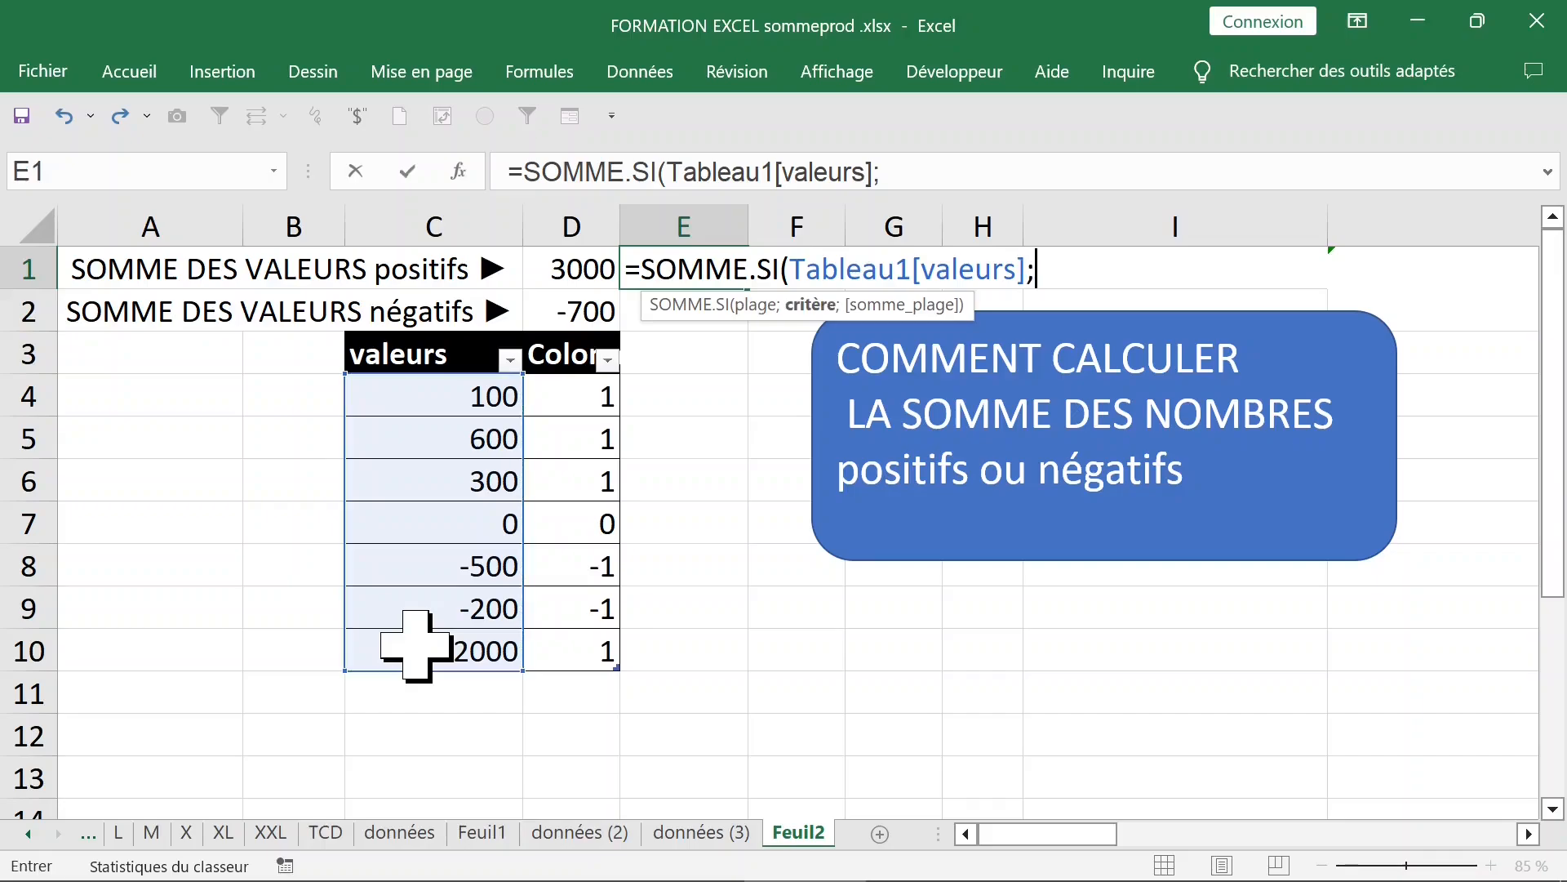
key("BackSpace")
key("BackSpace")
key("BackSpace")
key("BackSpace")
key("BackSpace")
key("BackSpace")
key("BackSpace")
key("BackSpace")
key("BackSpace")
key("BackSpace")
key("BackSpace")
key("BackSpace")
key("BackSpace")
key("BackSpace")
key("BackSpace")
key("BackSpace")
key("BackSpace")
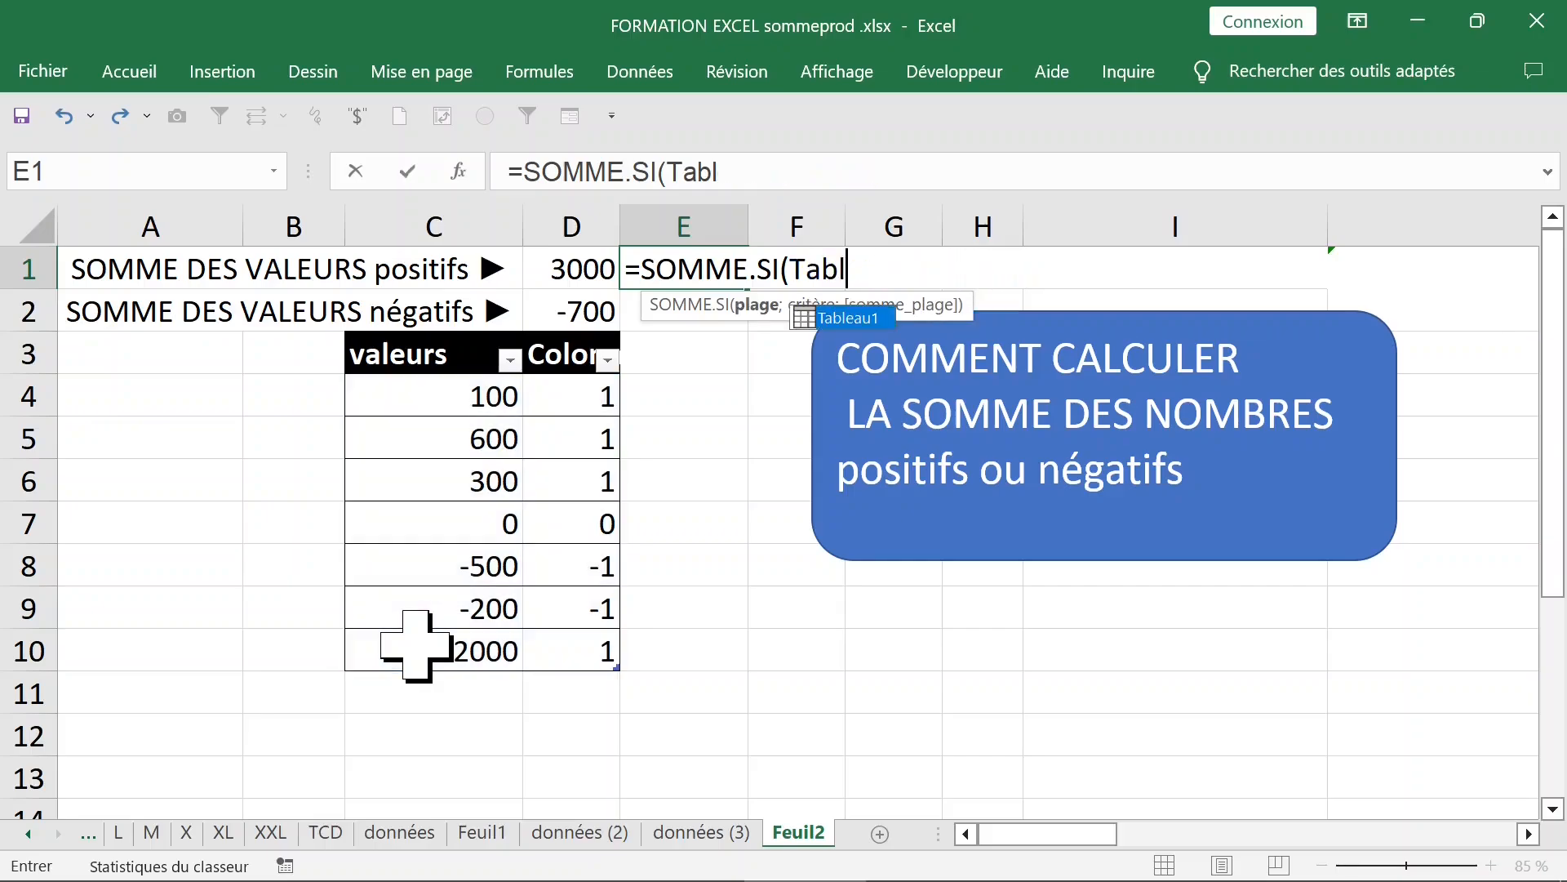
key("BackSpace")
key("BackSpace")
key("BackSpace")
key("BackSpace")
key("BackSpace")
key("BackSpace")
key("BackSpace")
key("BackSpace")
key("BackSpace")
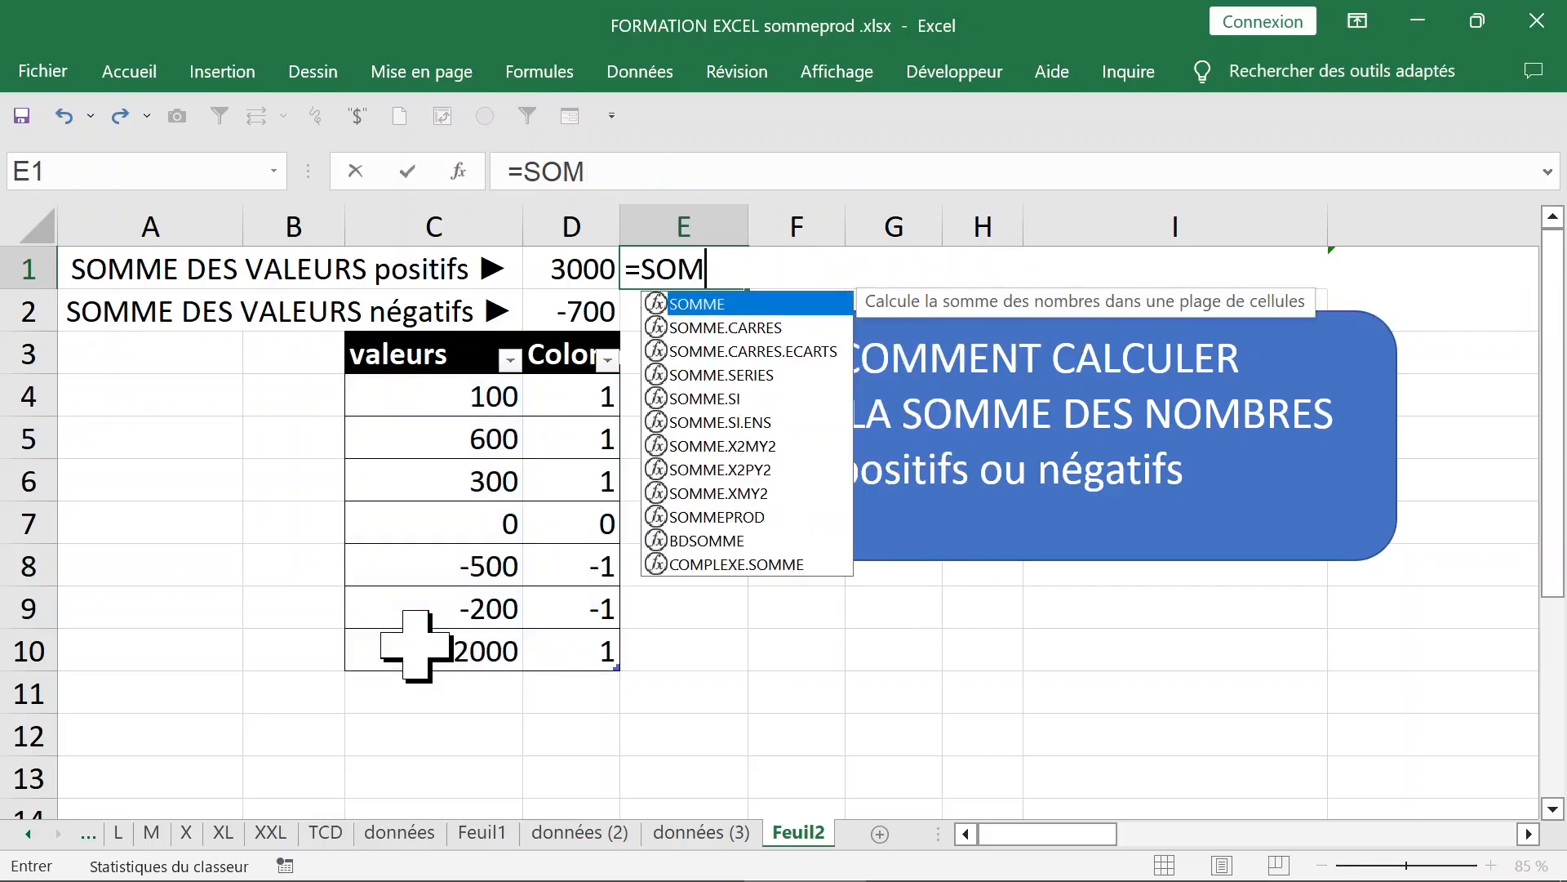
key("BackSpace")
Enter =SOMME.SI(Tableau1[Colonne1];1;Tableau1[valeurs]) in E1 by filling in the function's arguments
type("so")
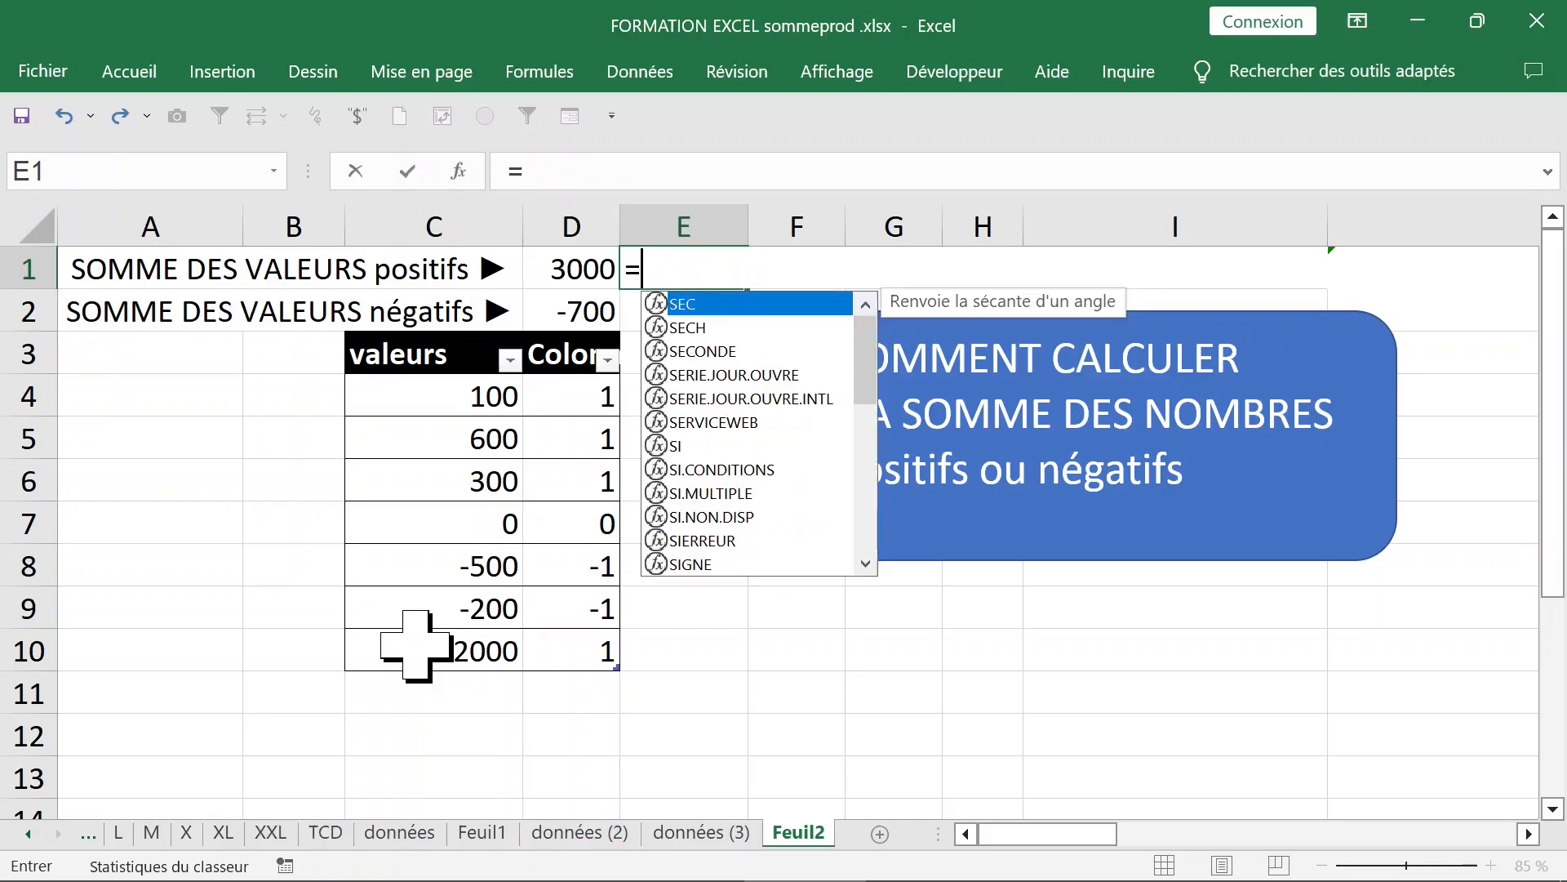
type("mme")
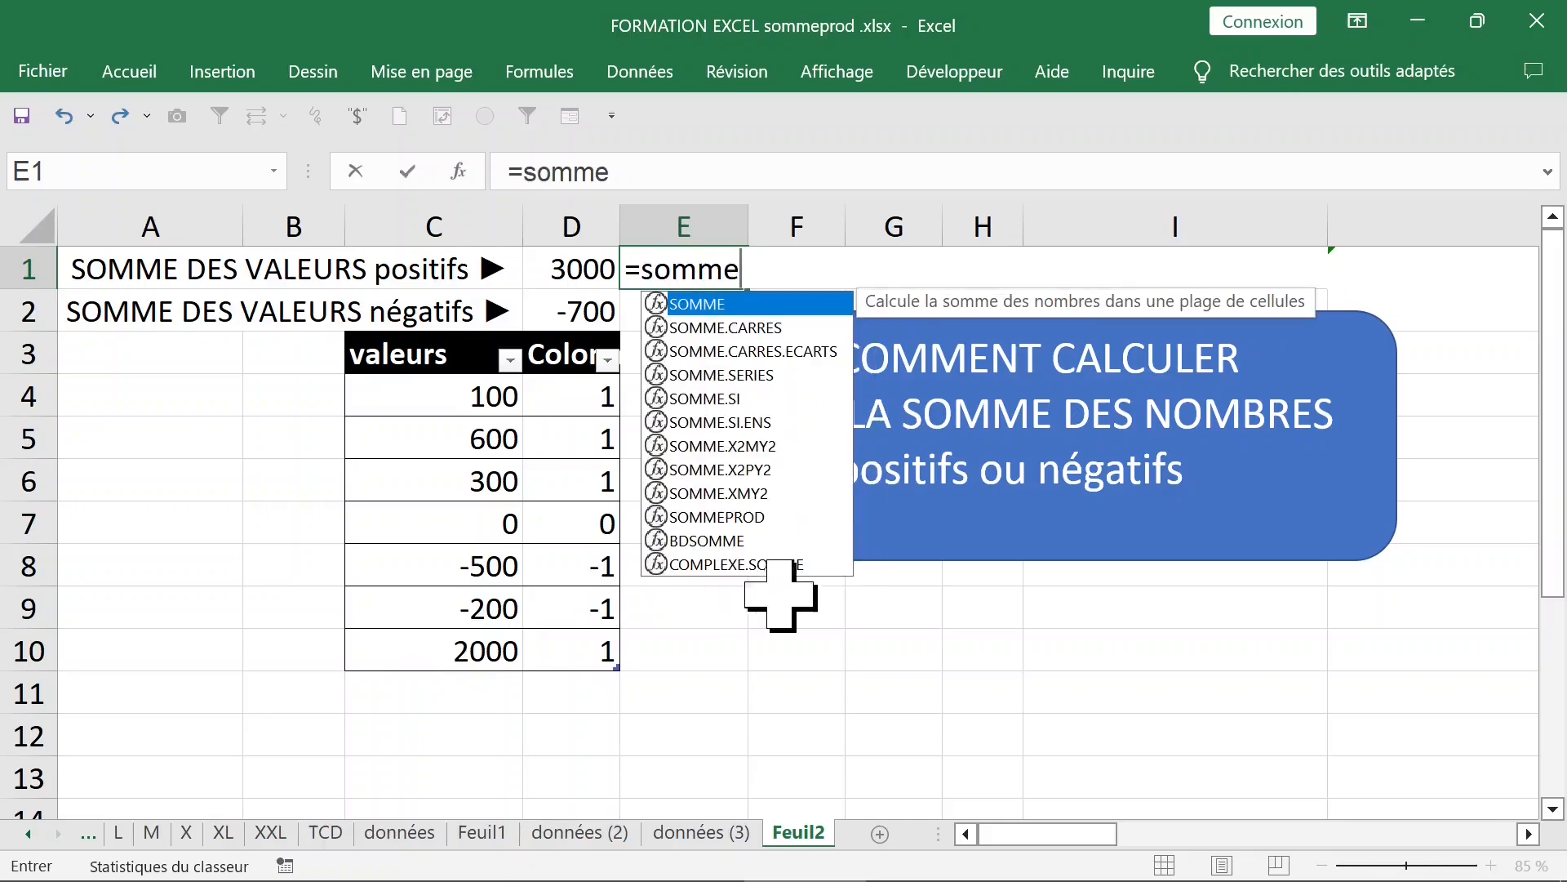
double_click(706, 398)
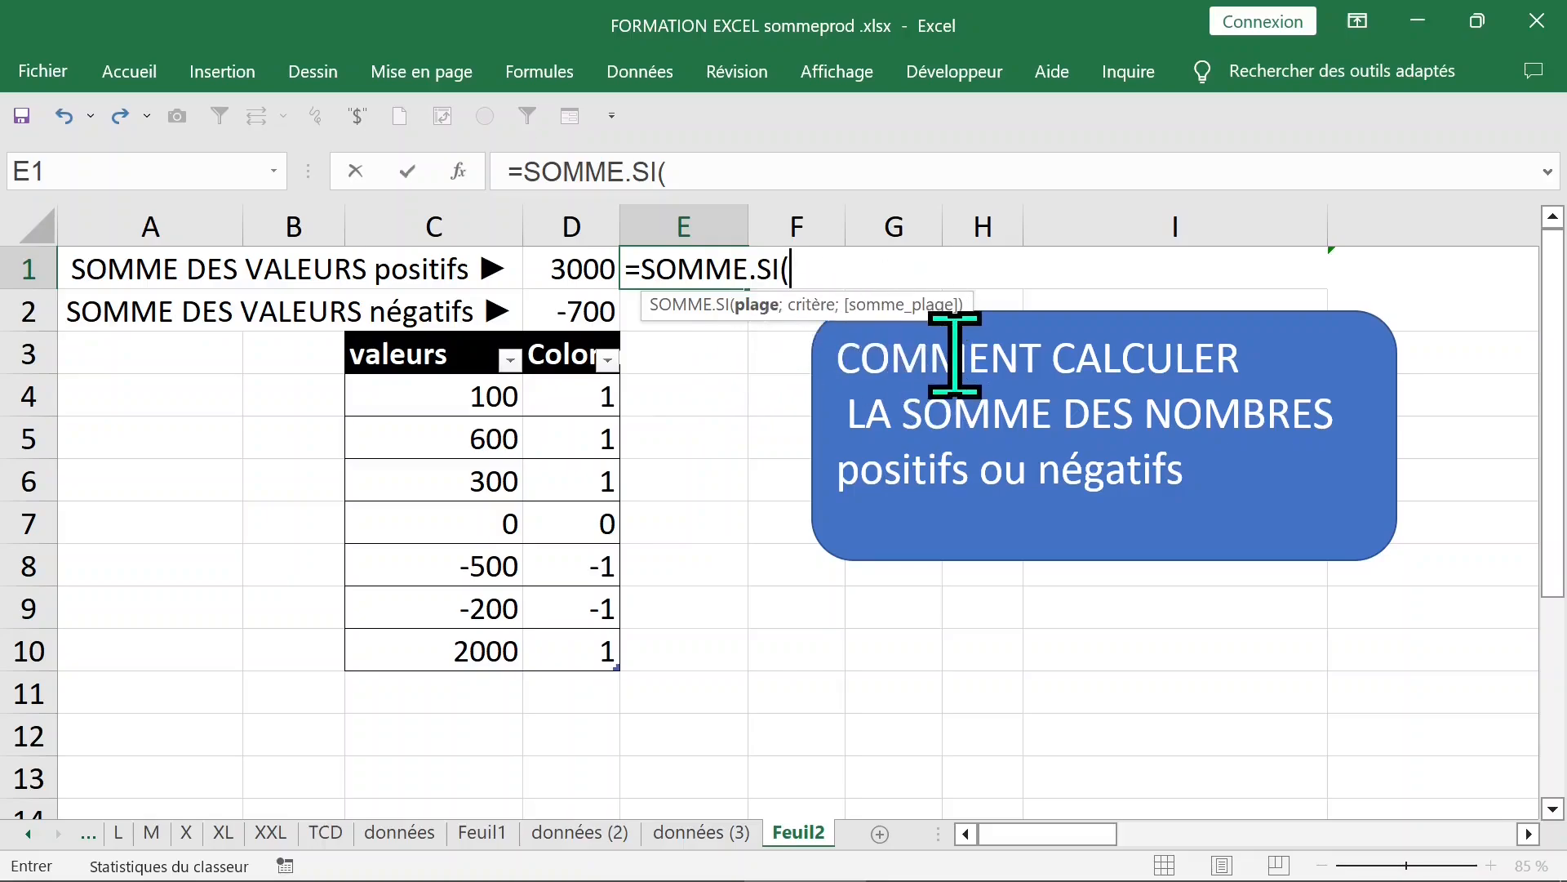
key("ctrl+a")
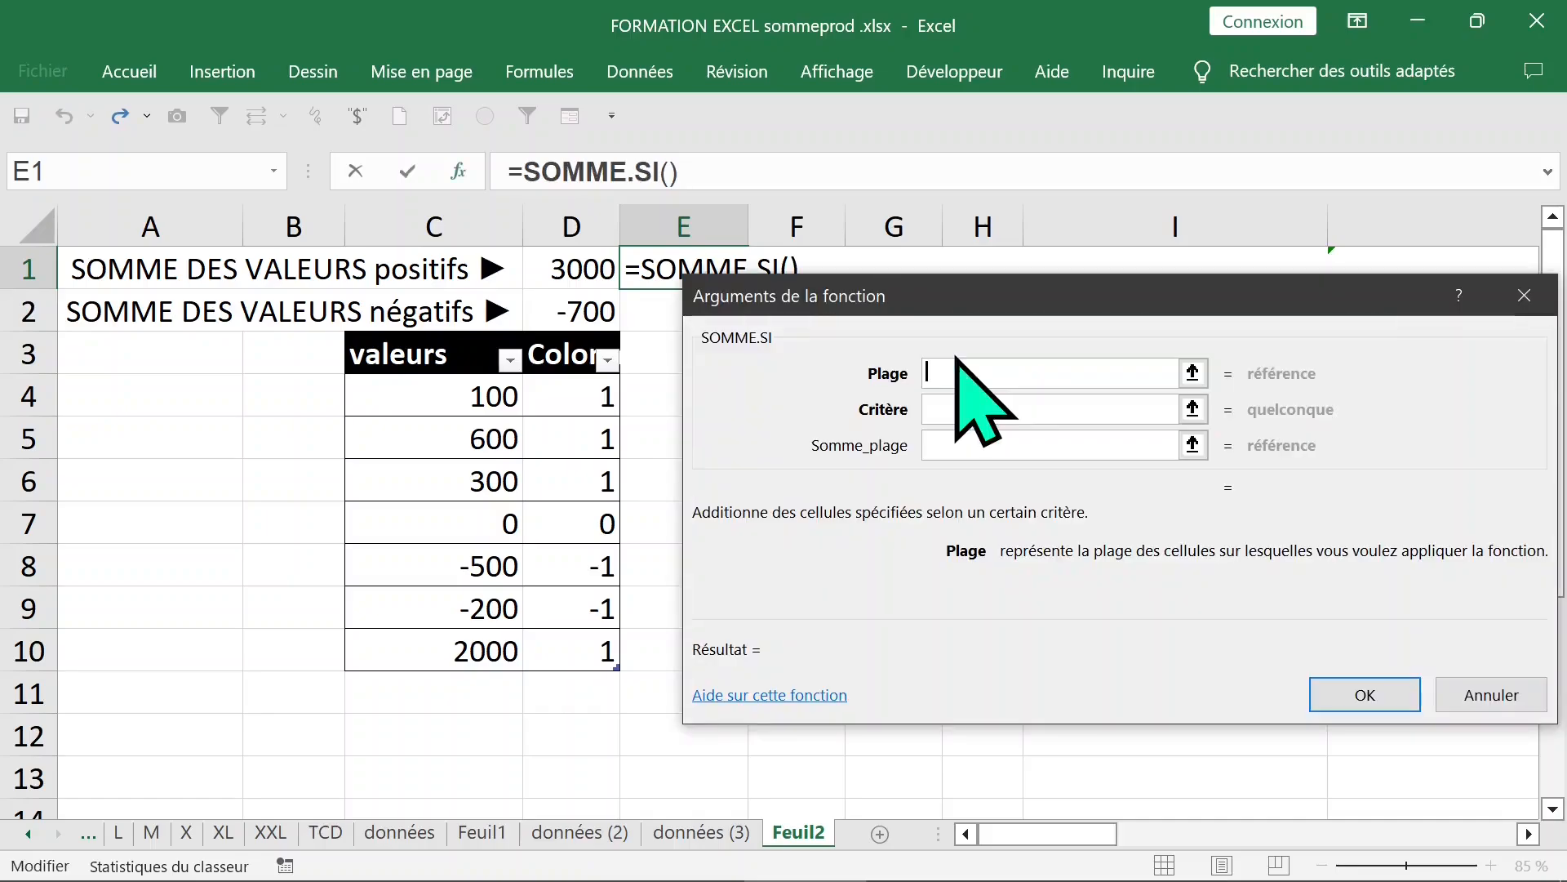
left_click_drag(963, 298, 1063, 316)
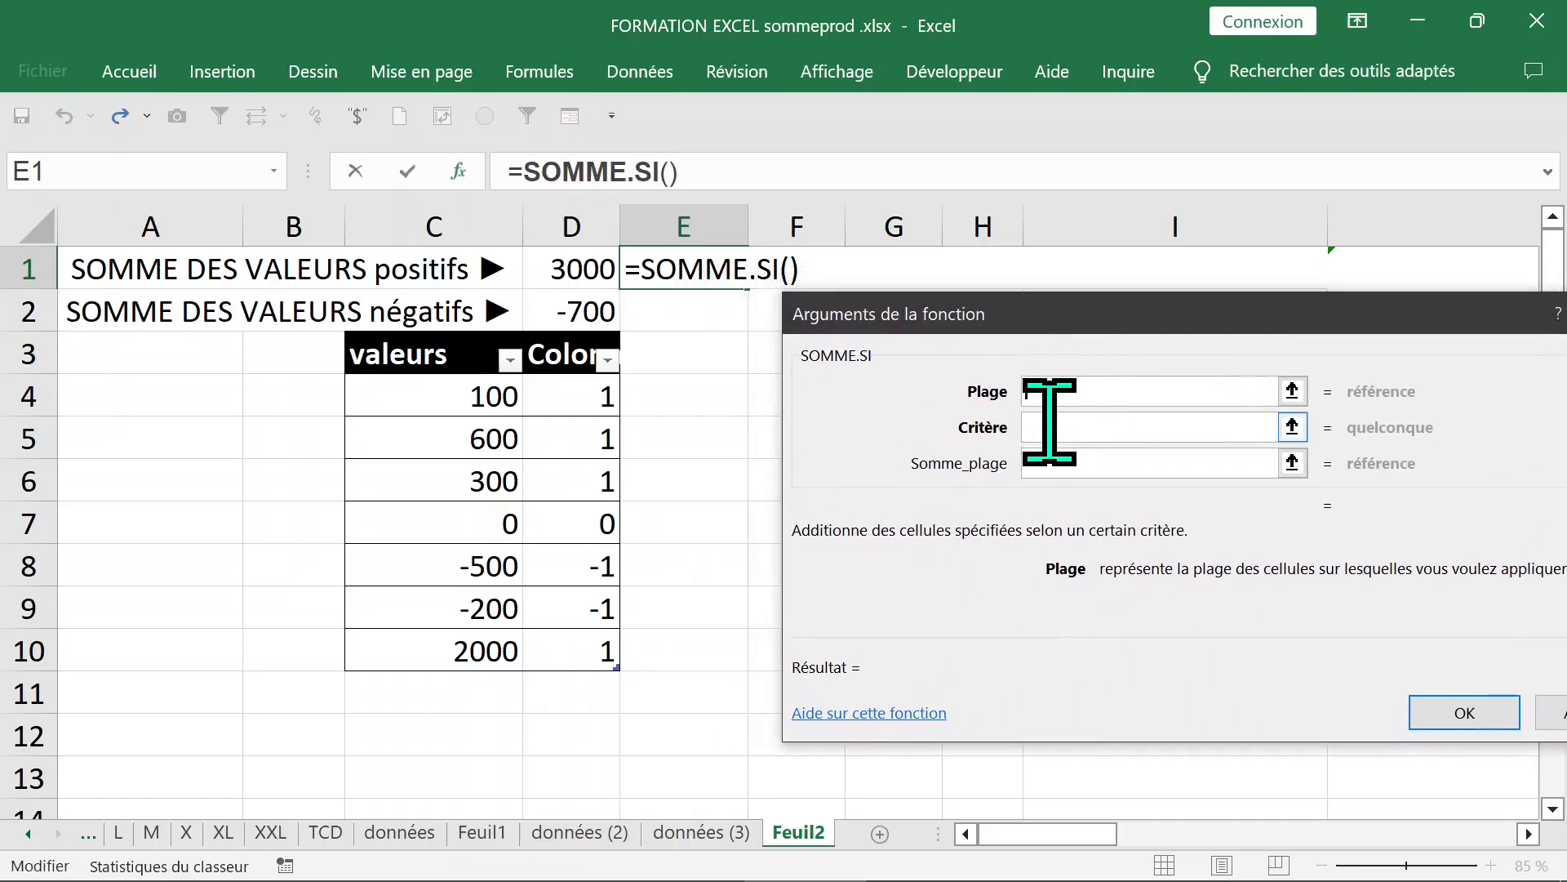
left_click(1058, 464)
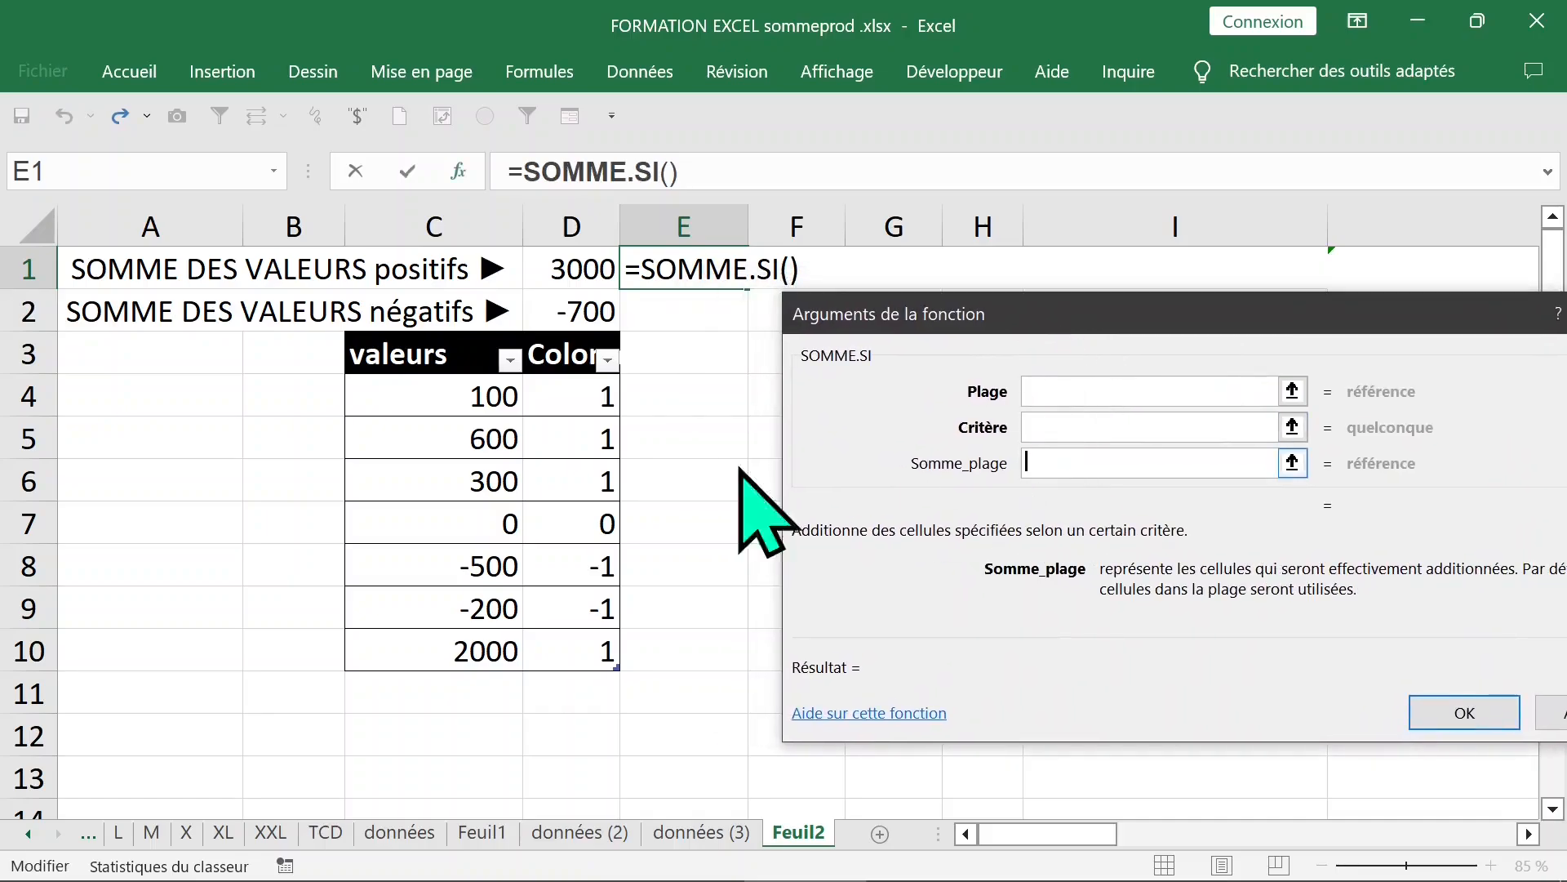
left_click(425, 398)
left_click_drag(425, 399, 425, 651)
left_click(1098, 424)
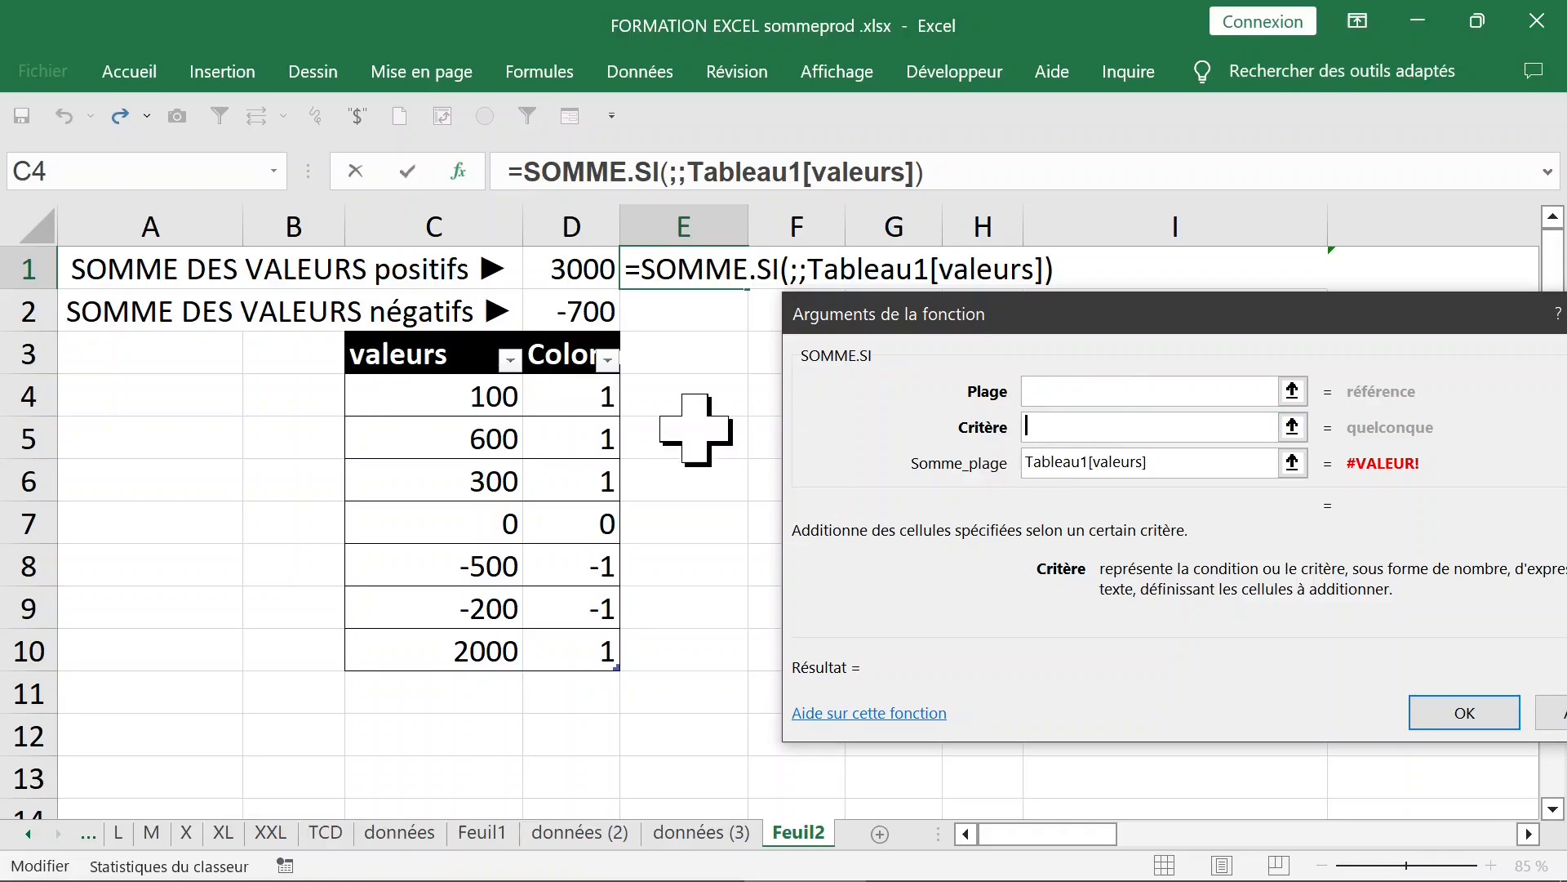
type("1")
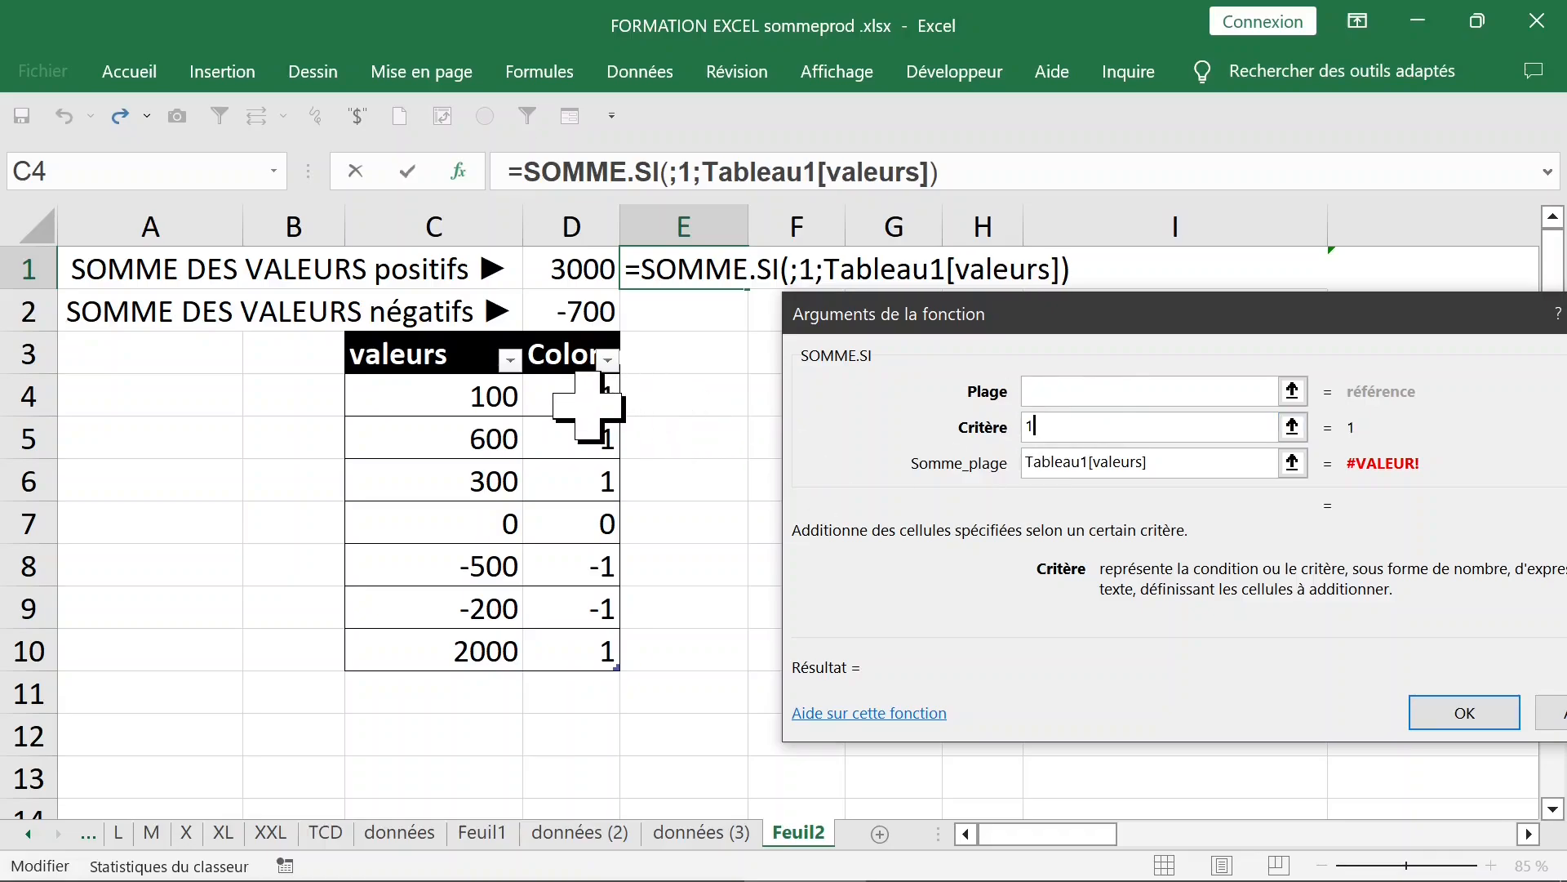
left_click(1076, 390)
left_click_drag(581, 395, 582, 645)
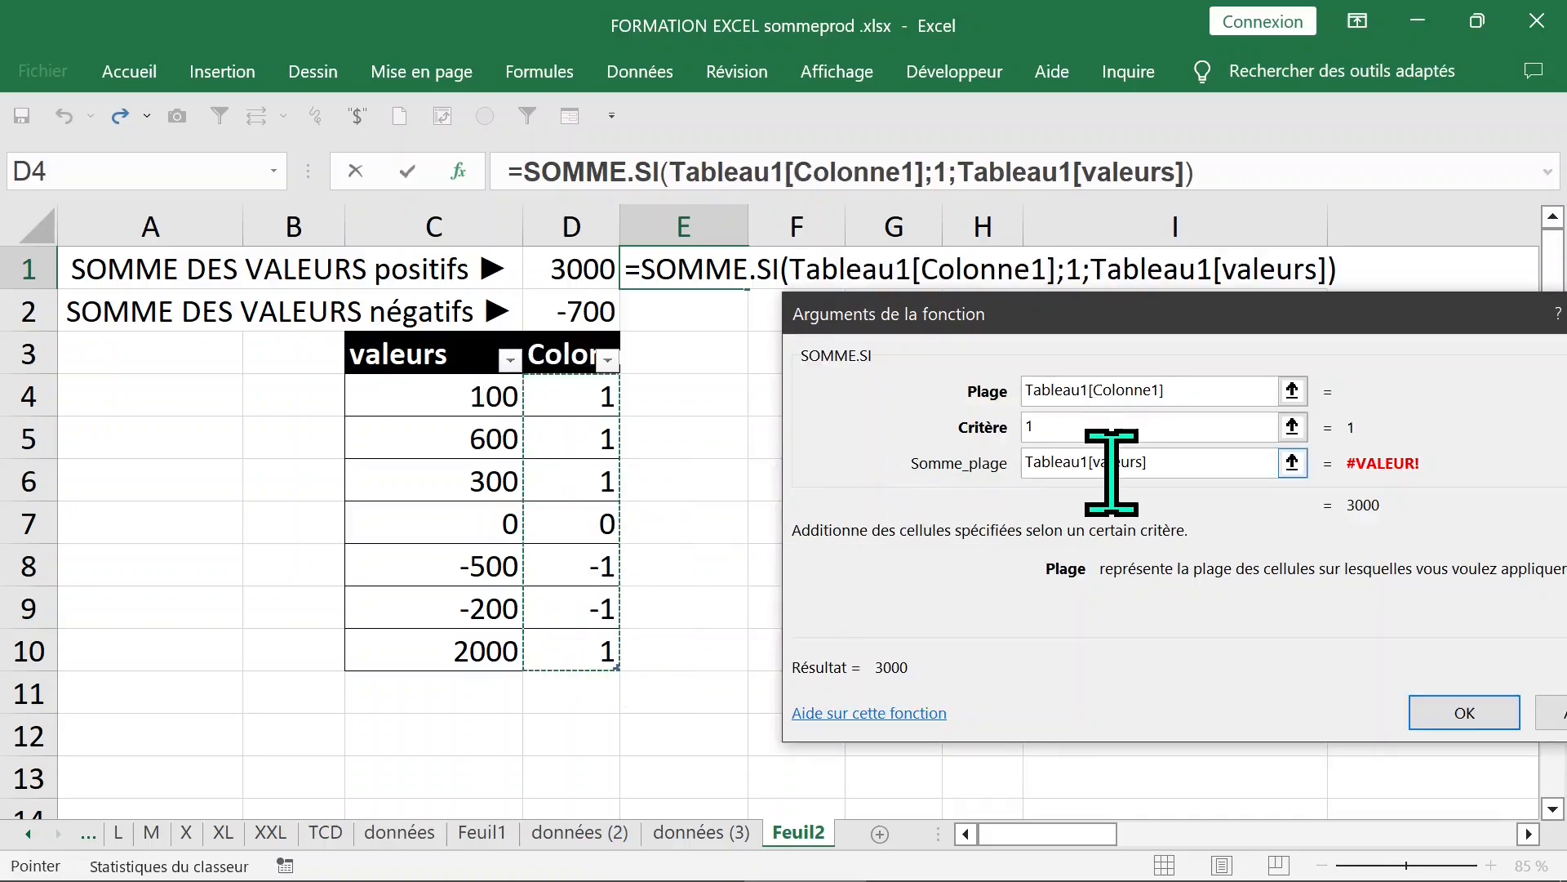
left_click(1461, 711)
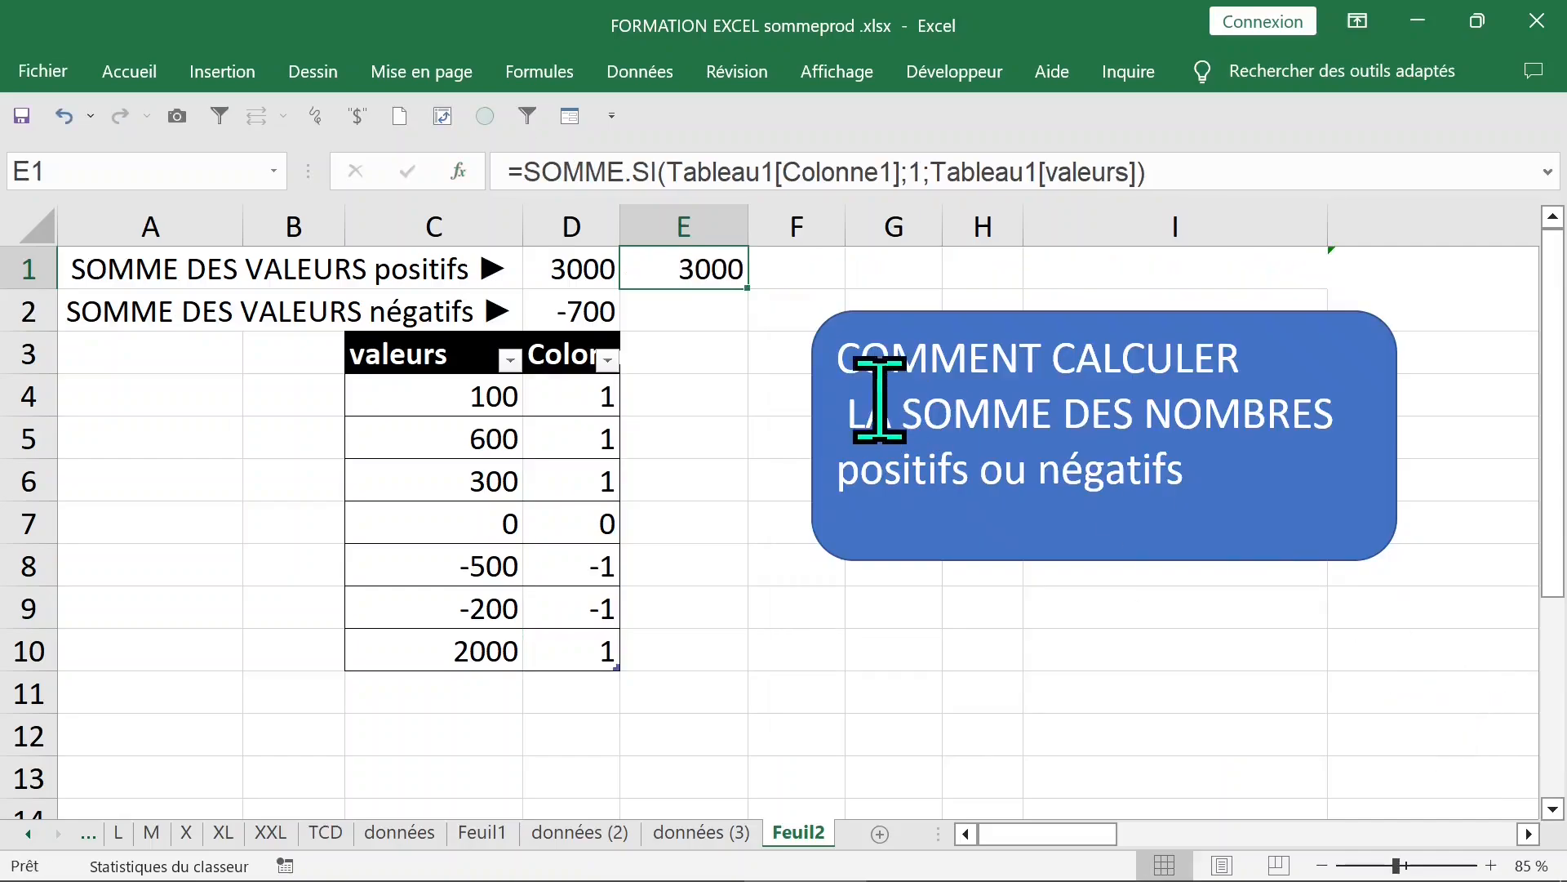
Copy the formula from E1 into E2 and change its criterion to -1
left_click(717, 309)
left_click(723, 276)
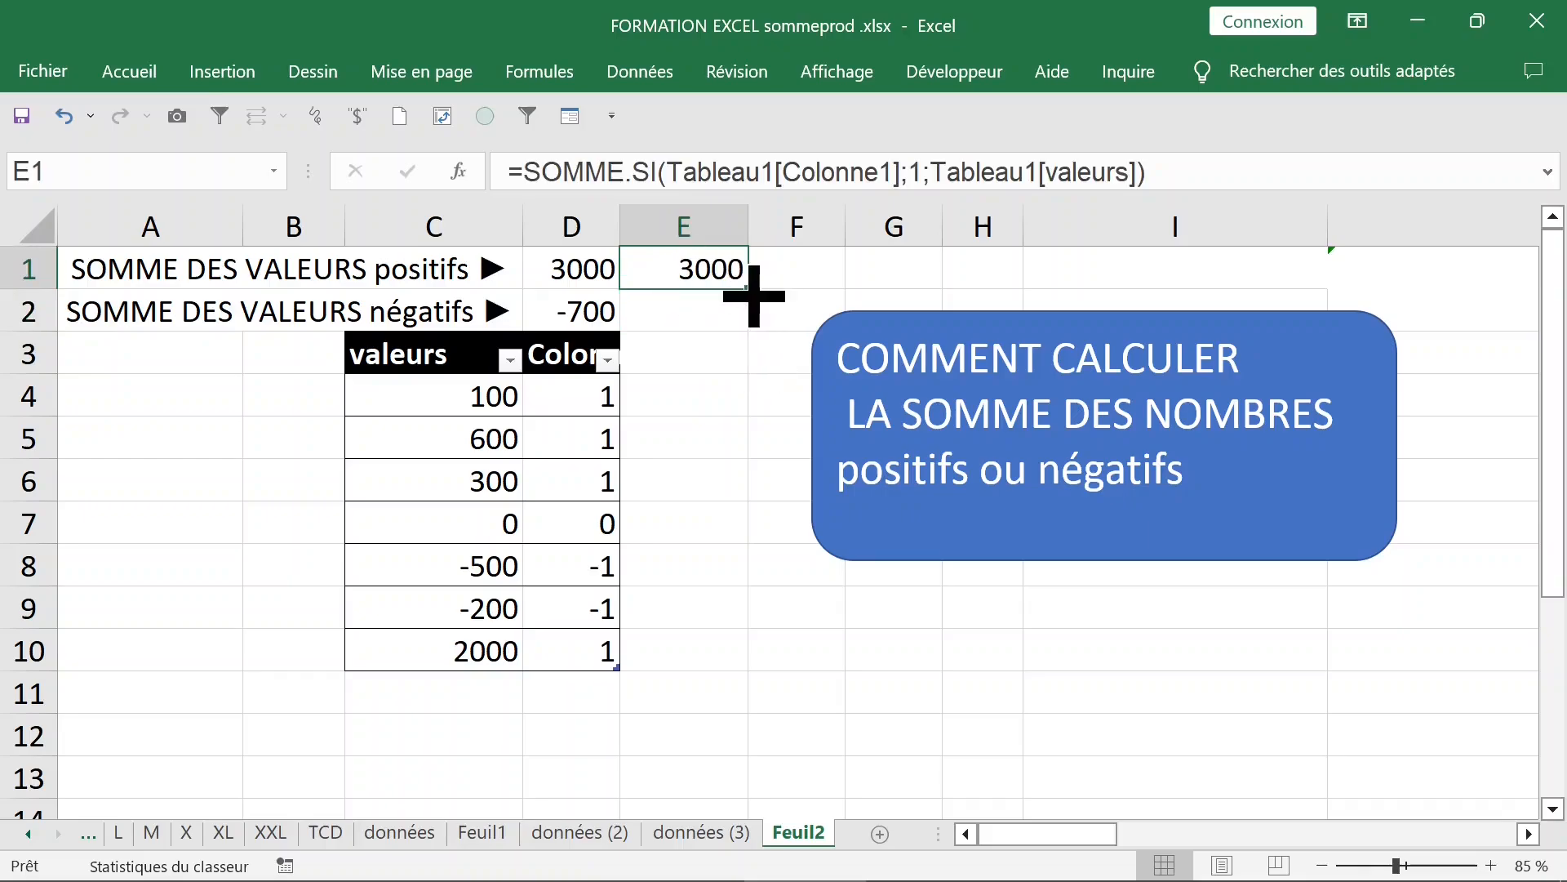
left_click_drag(748, 294, 751, 320)
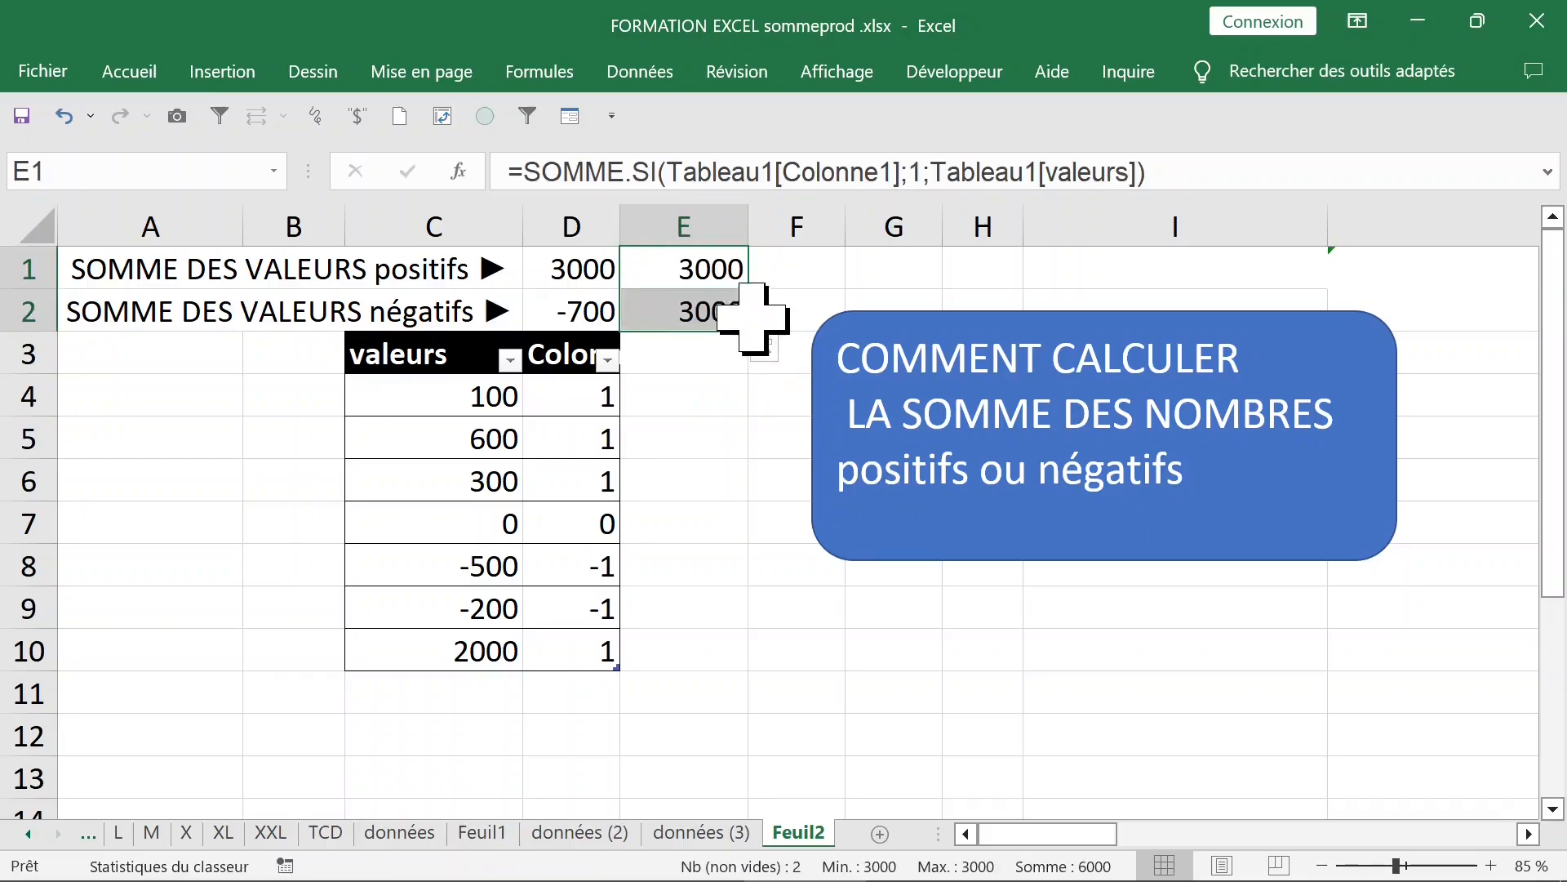
left_click(924, 172)
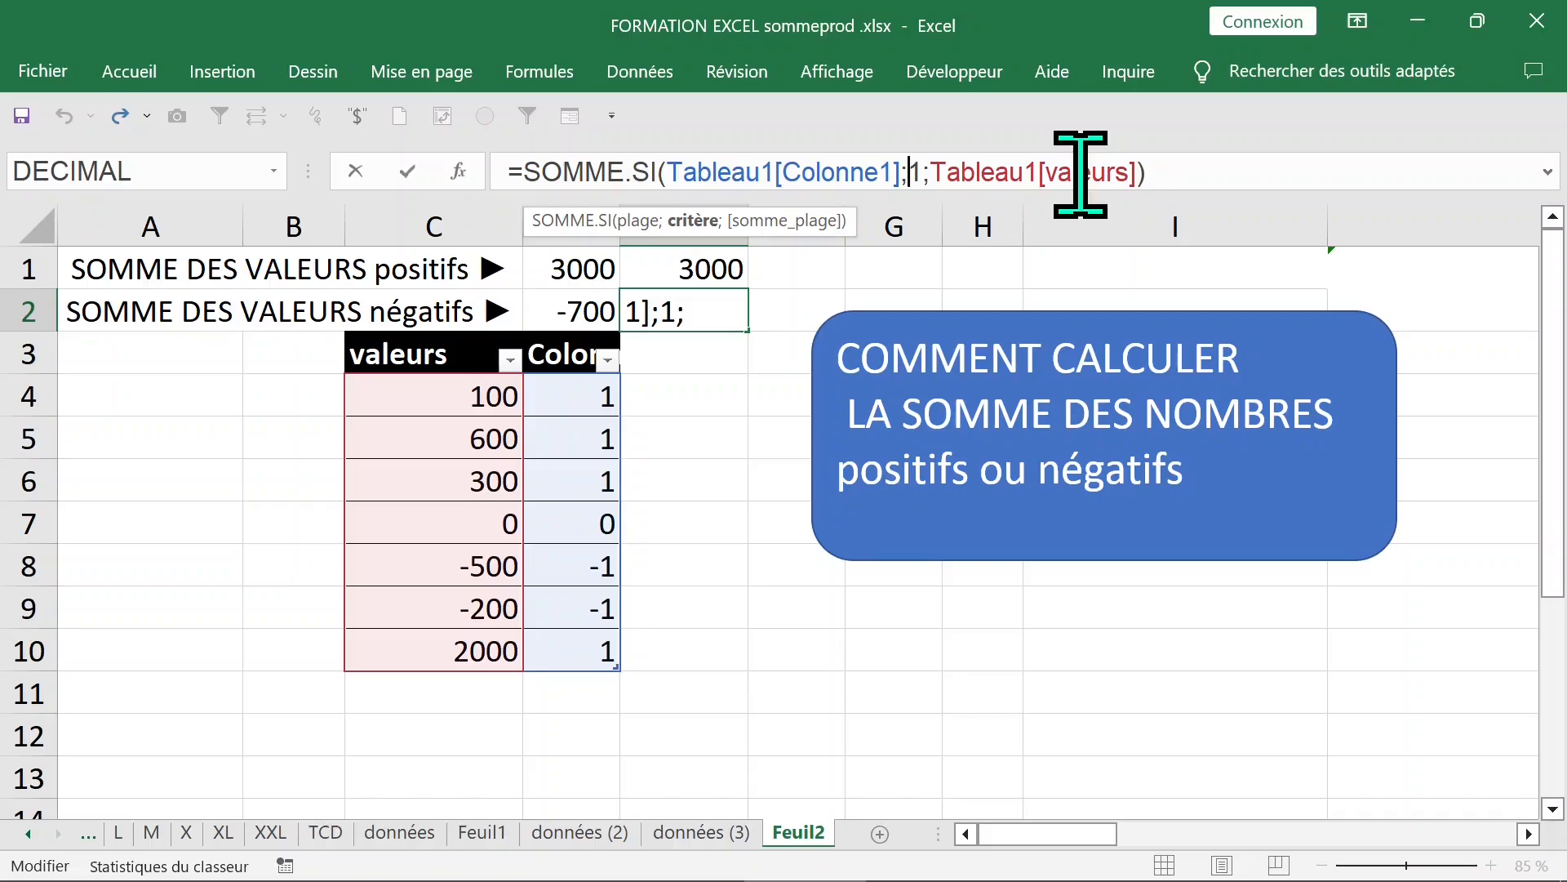
type("-")
key("Return")
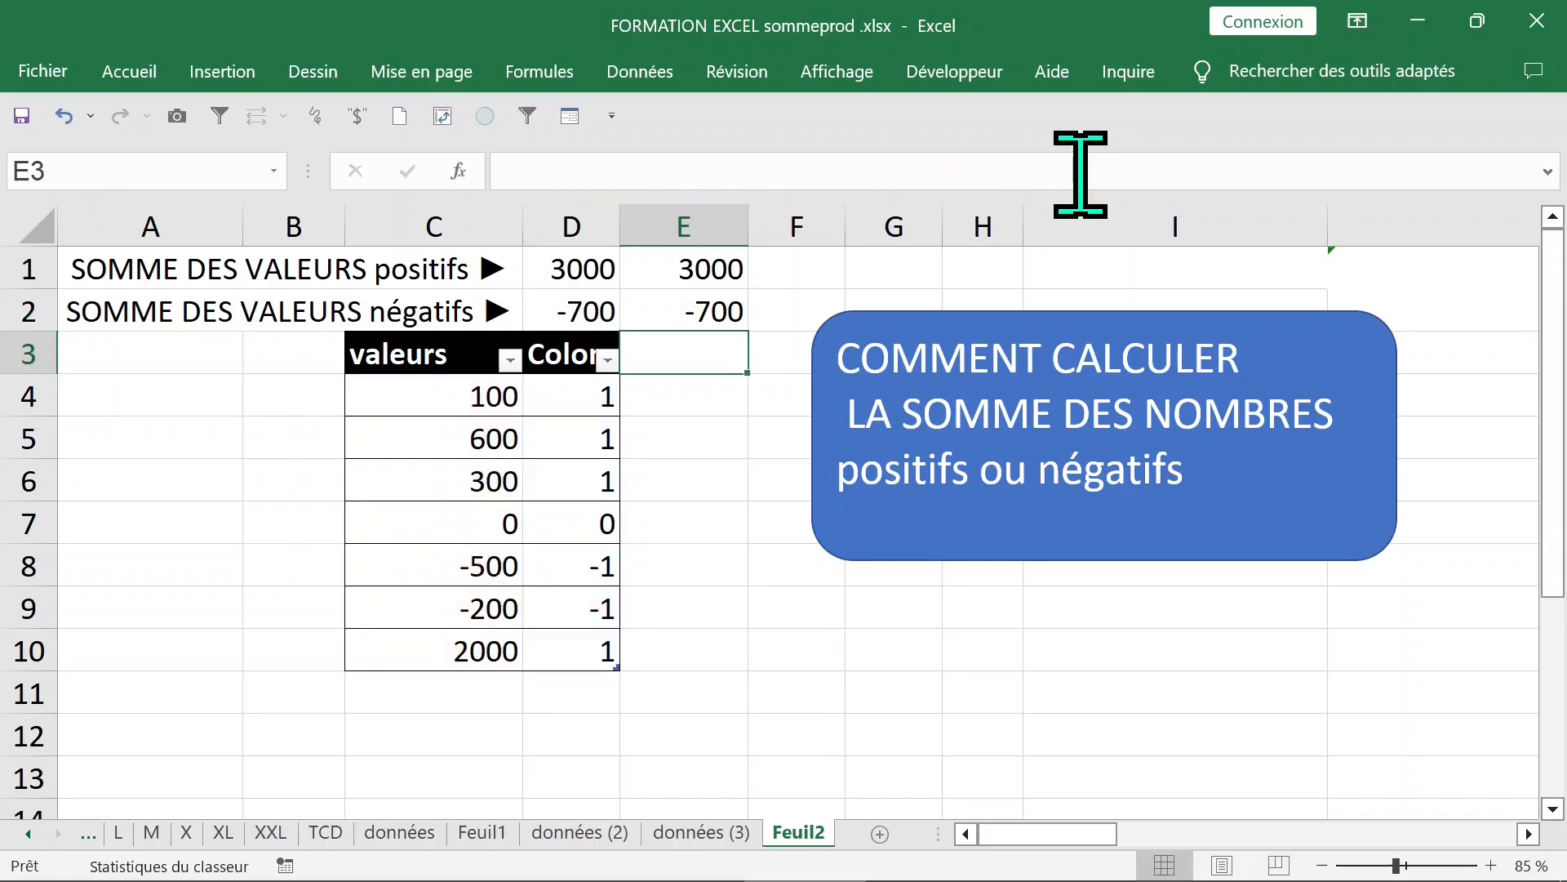
Rename the helper column header in D3 to signe and slightly widen column D
left_click(535, 438)
left_click(612, 356)
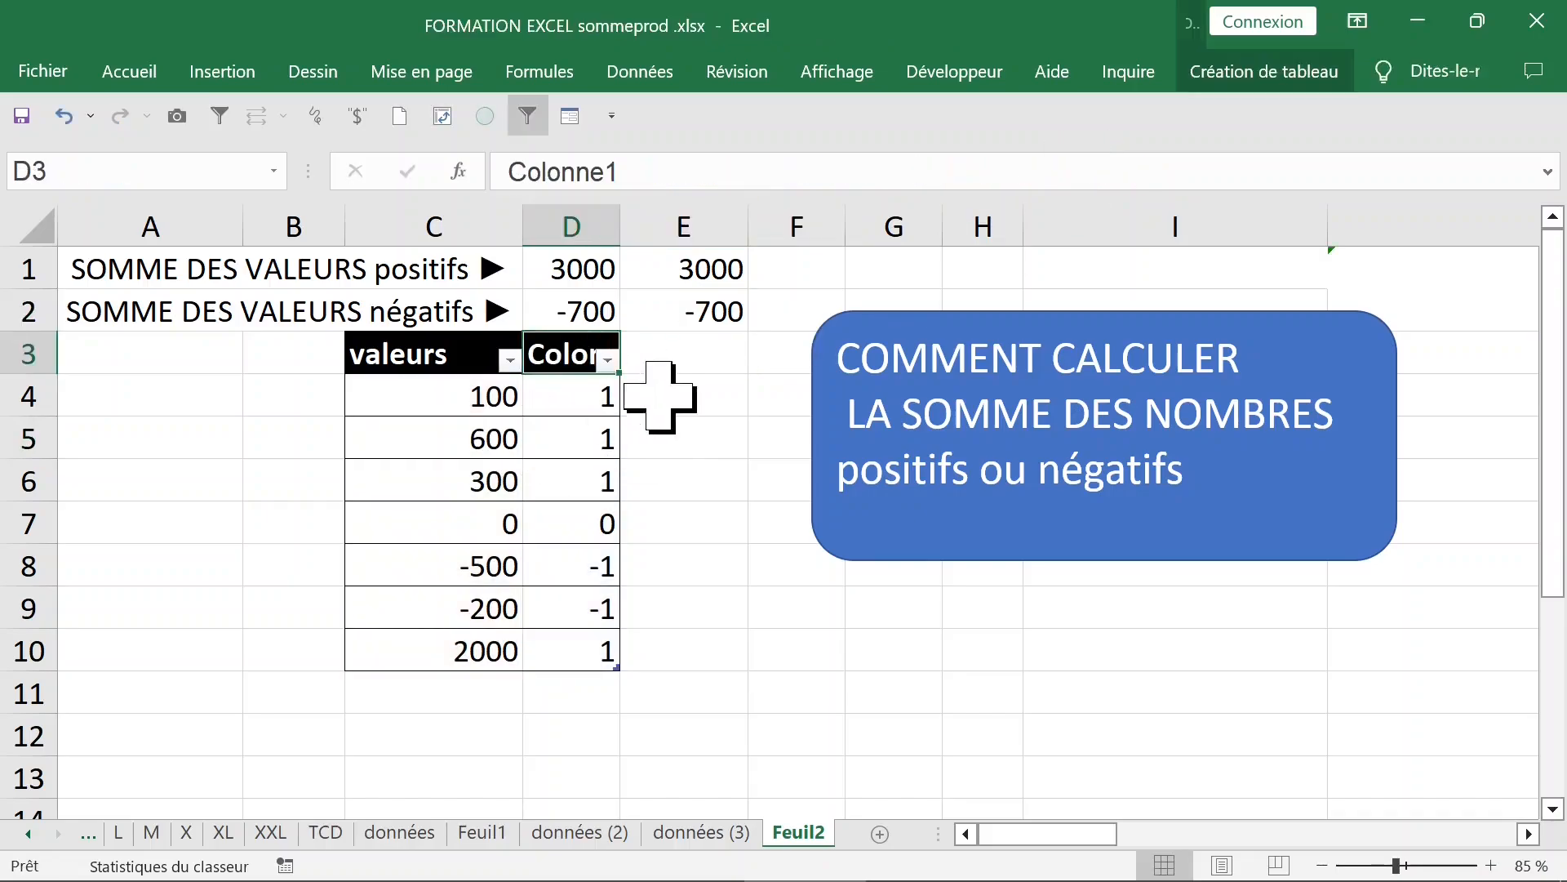
left_click(595, 431)
left_click(429, 353)
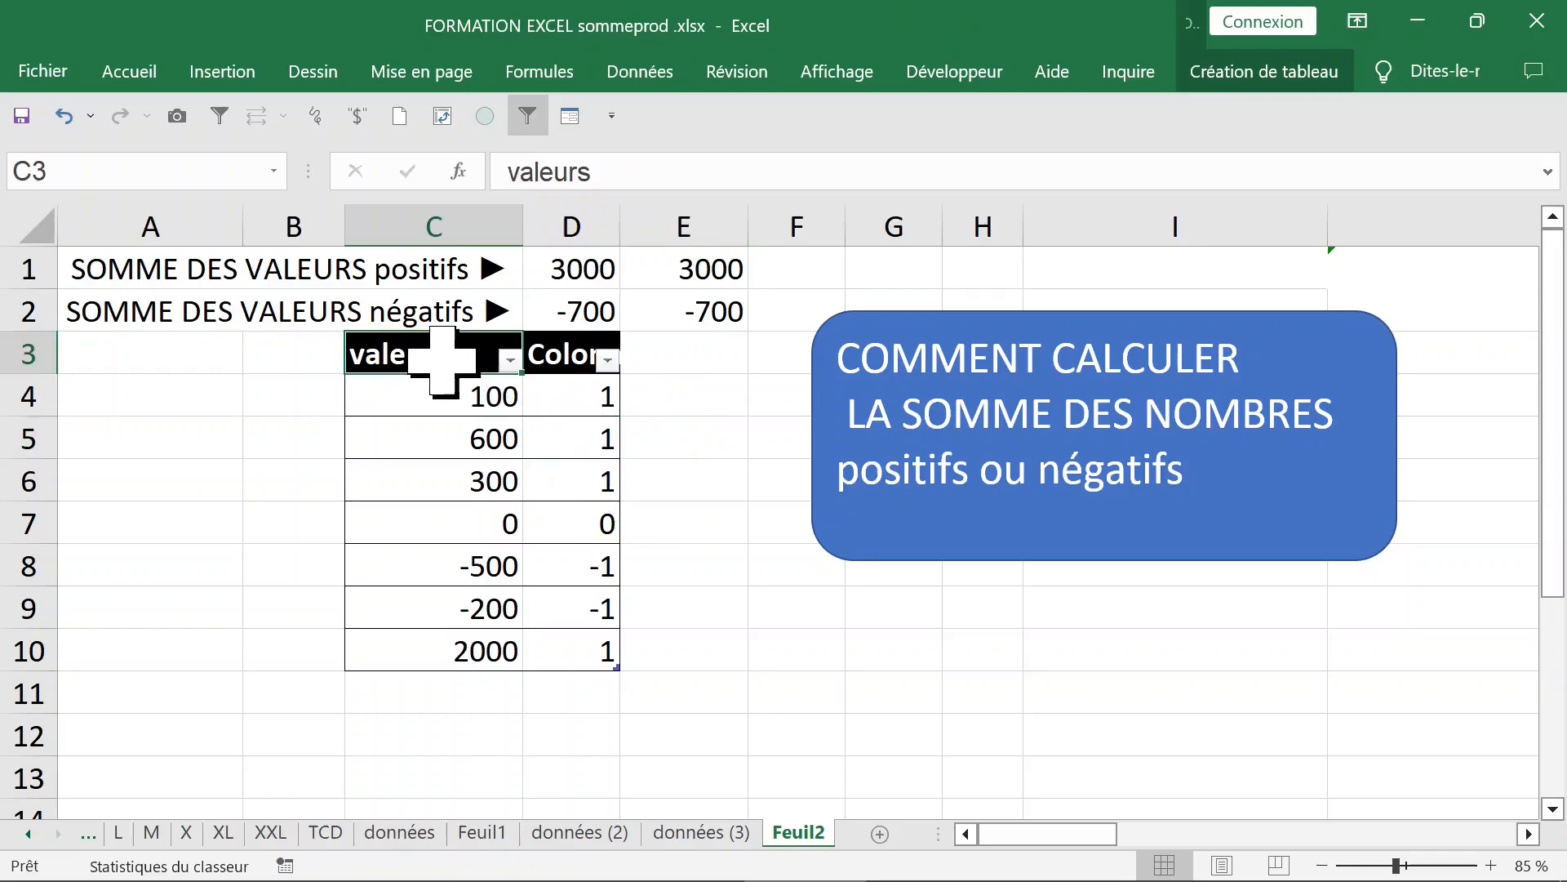
left_click(560, 359)
left_click_drag(515, 170, 775, 179)
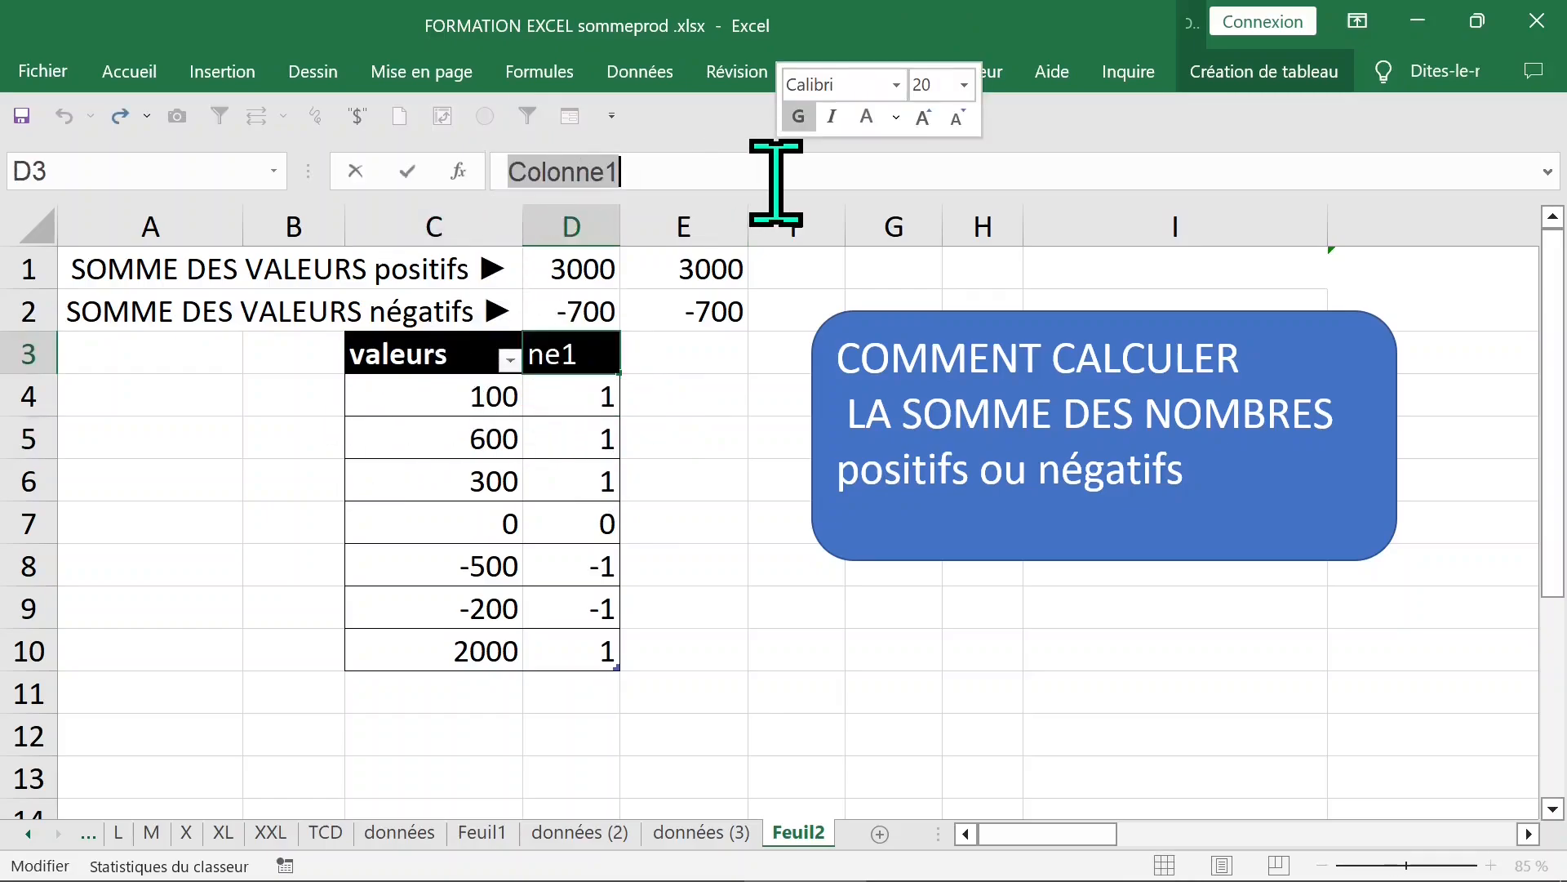
type("signe")
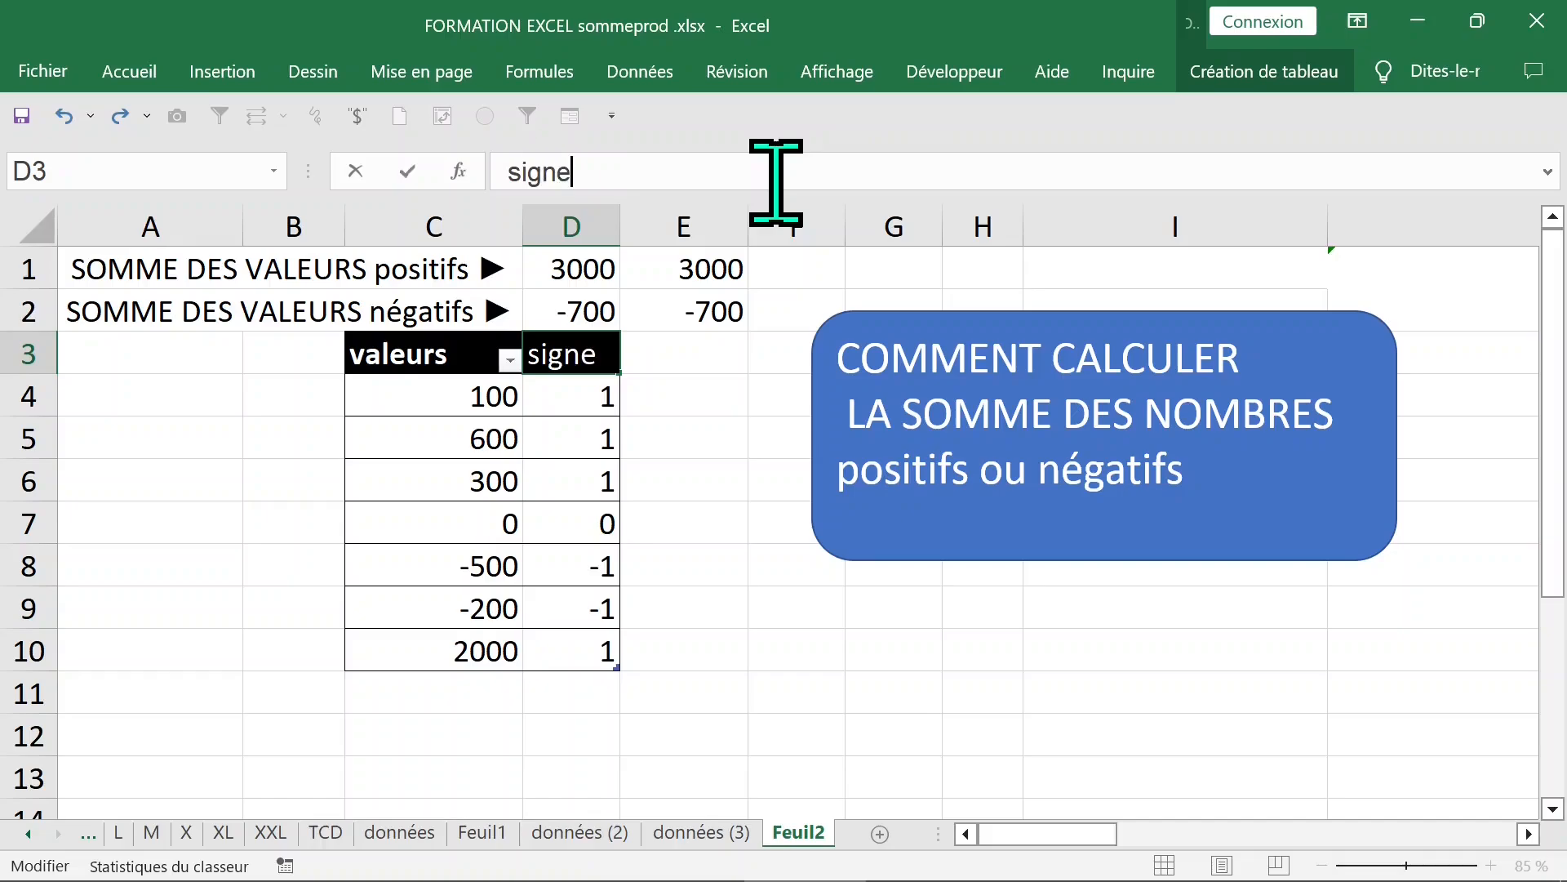
key("Return")
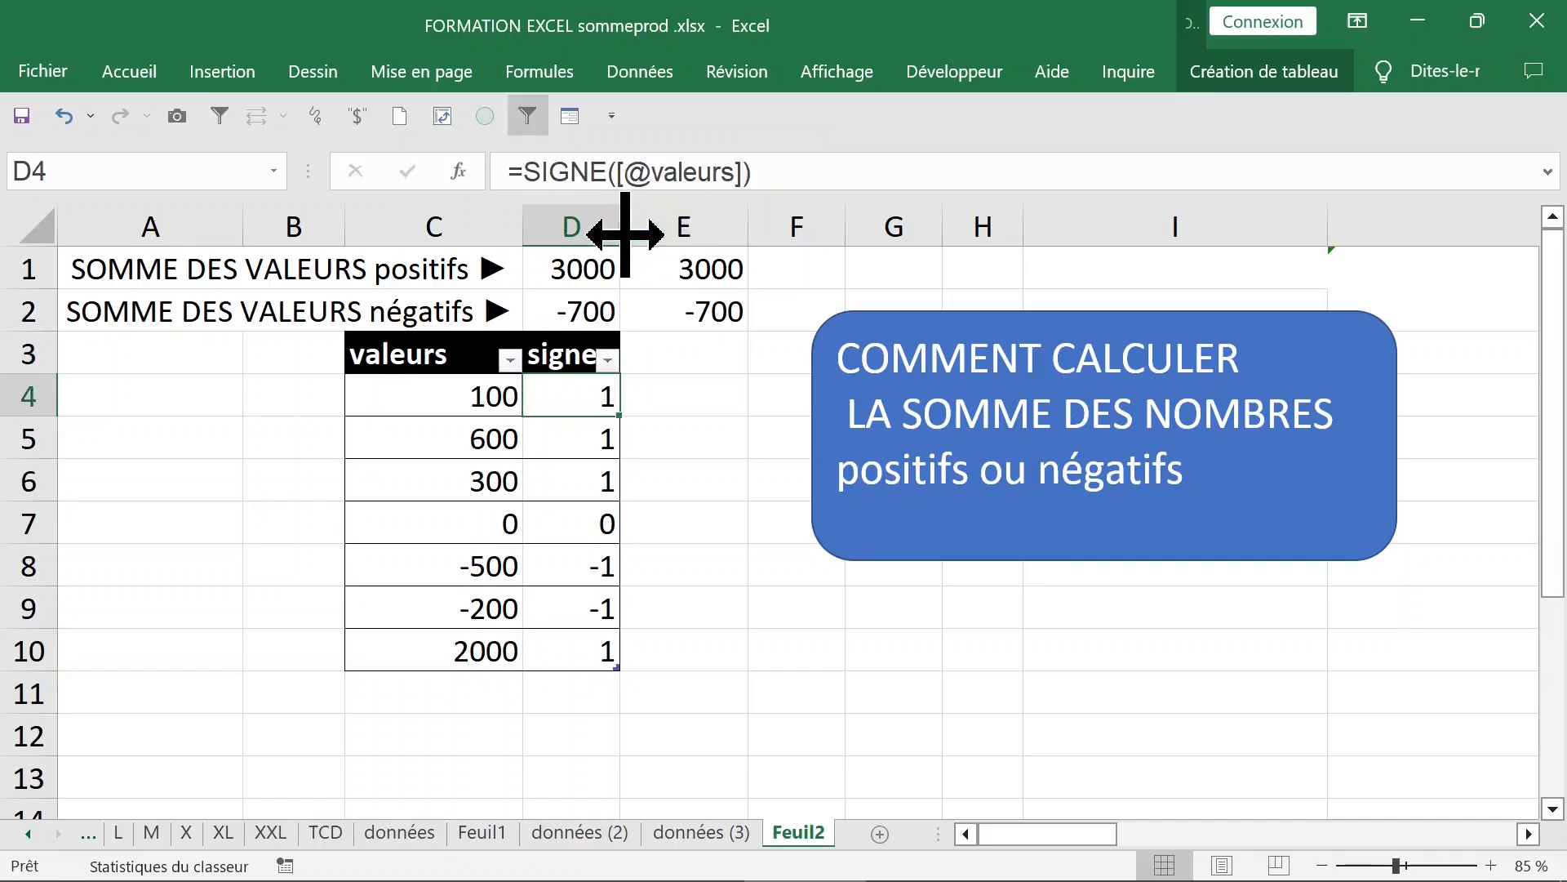
left_click_drag(625, 235, 632, 234)
left_click(742, 424)
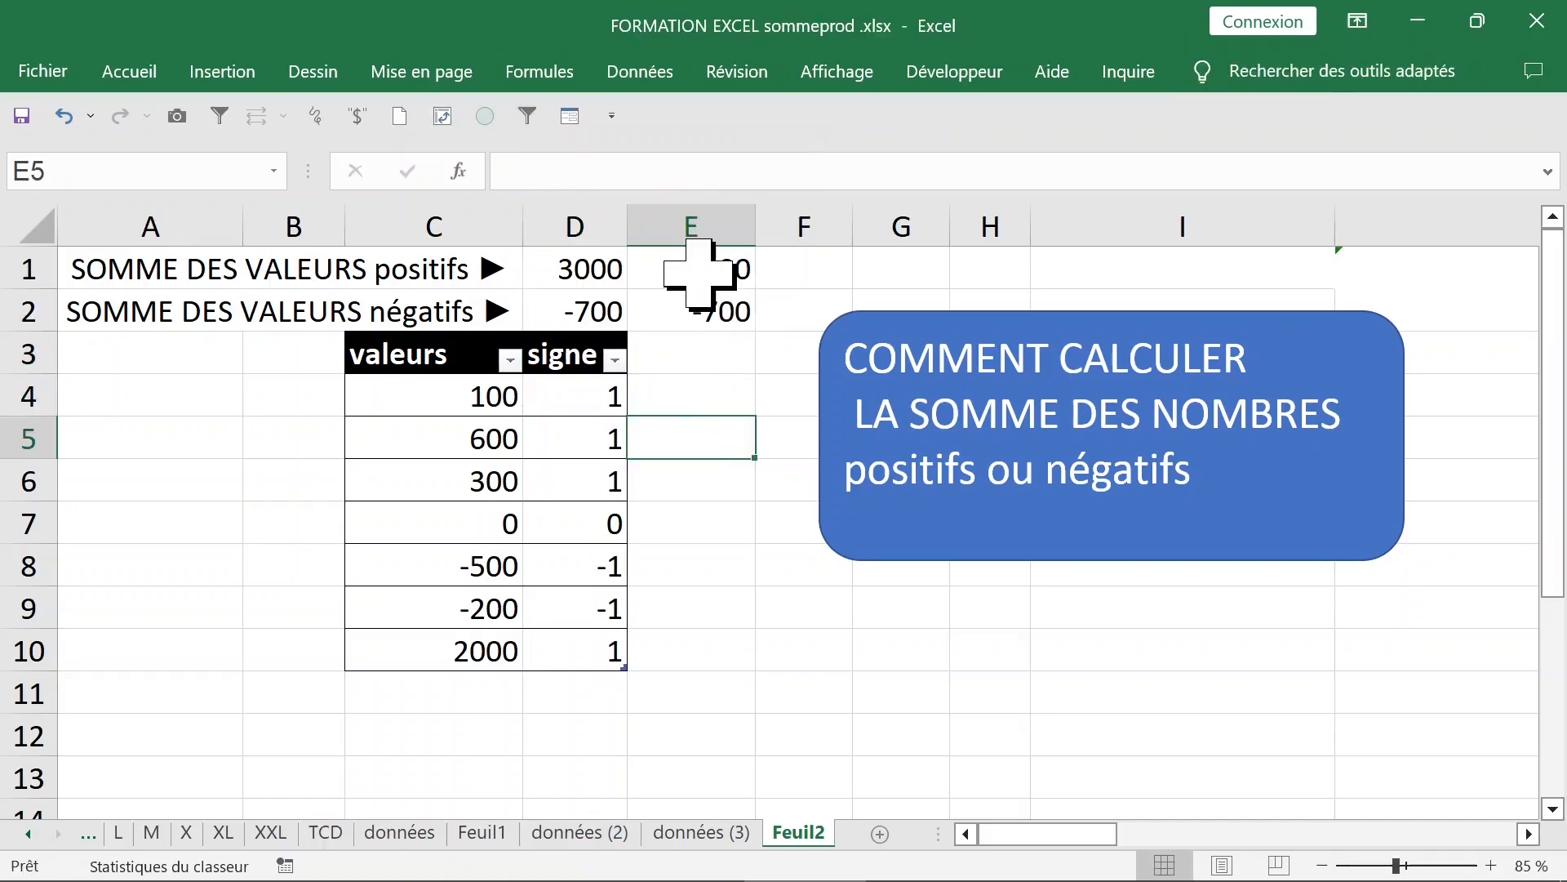
Check the formulas in E1, D1 and E2, and move the blue text shape farther from the table into column I
left_click(700, 268)
left_click(600, 277)
left_click(723, 311)
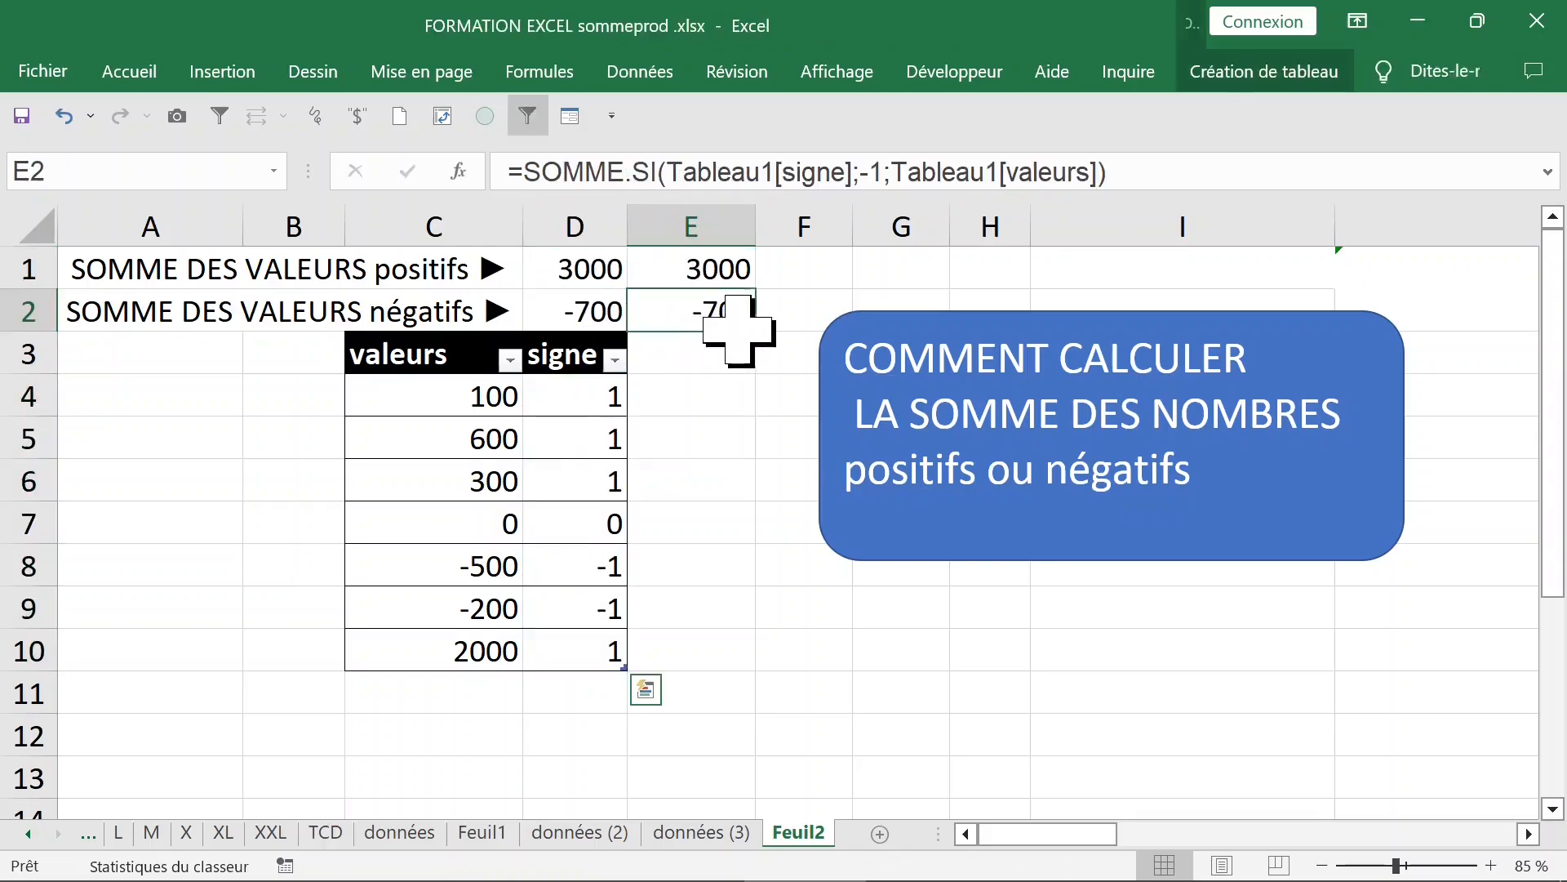
left_click(901, 355)
left_click_drag(927, 308, 1137, 367)
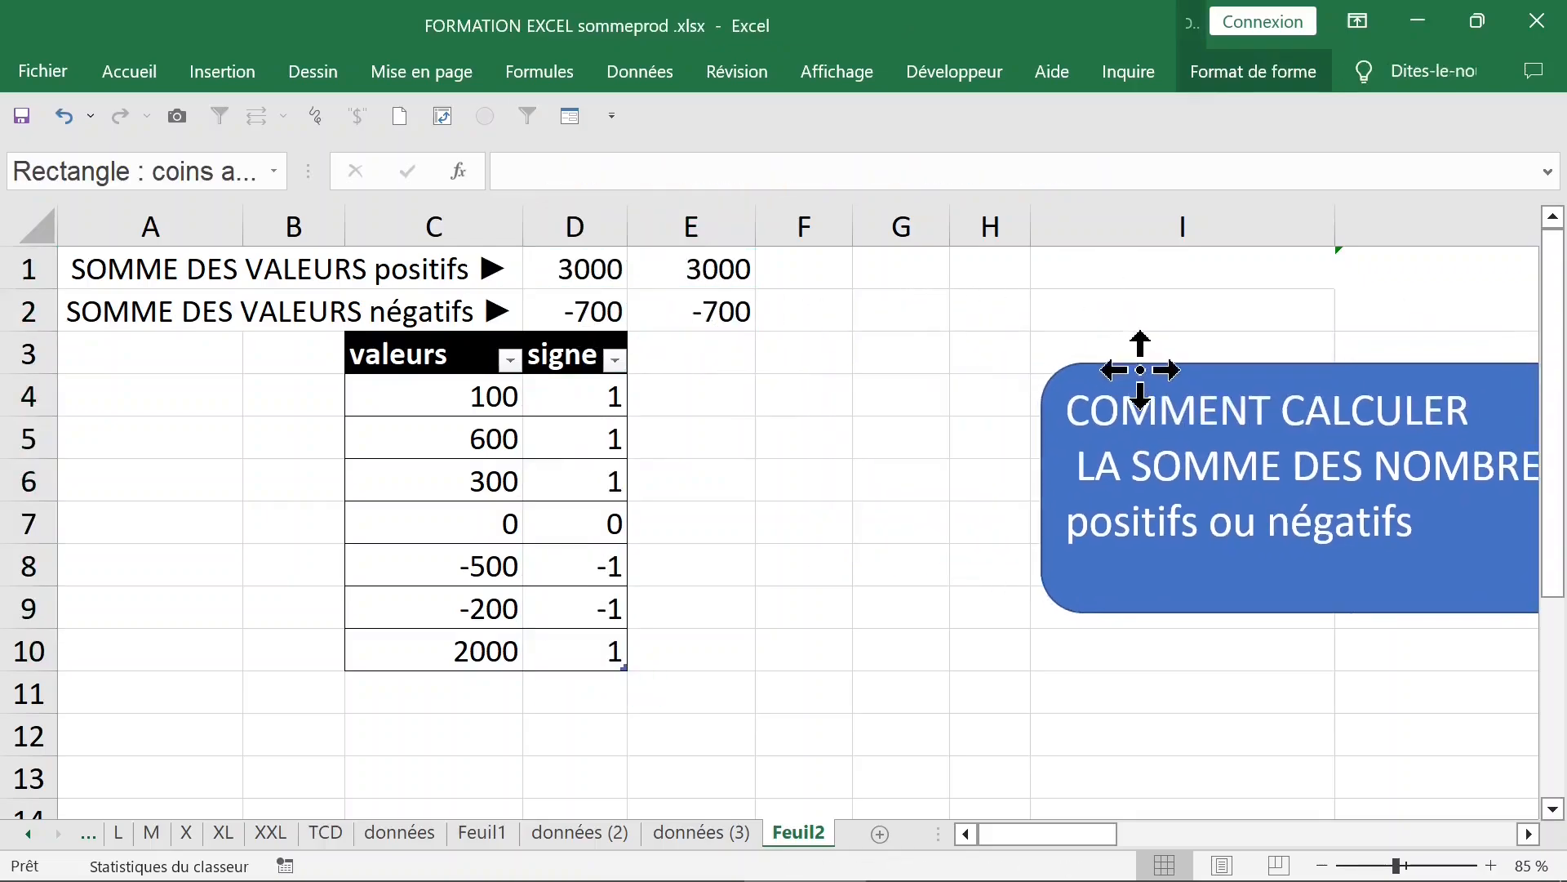
Write the formula =SOMMEPROD(Tableau1[valeurs]*Tableau1[signe]=1) in F1
left_click(849, 269)
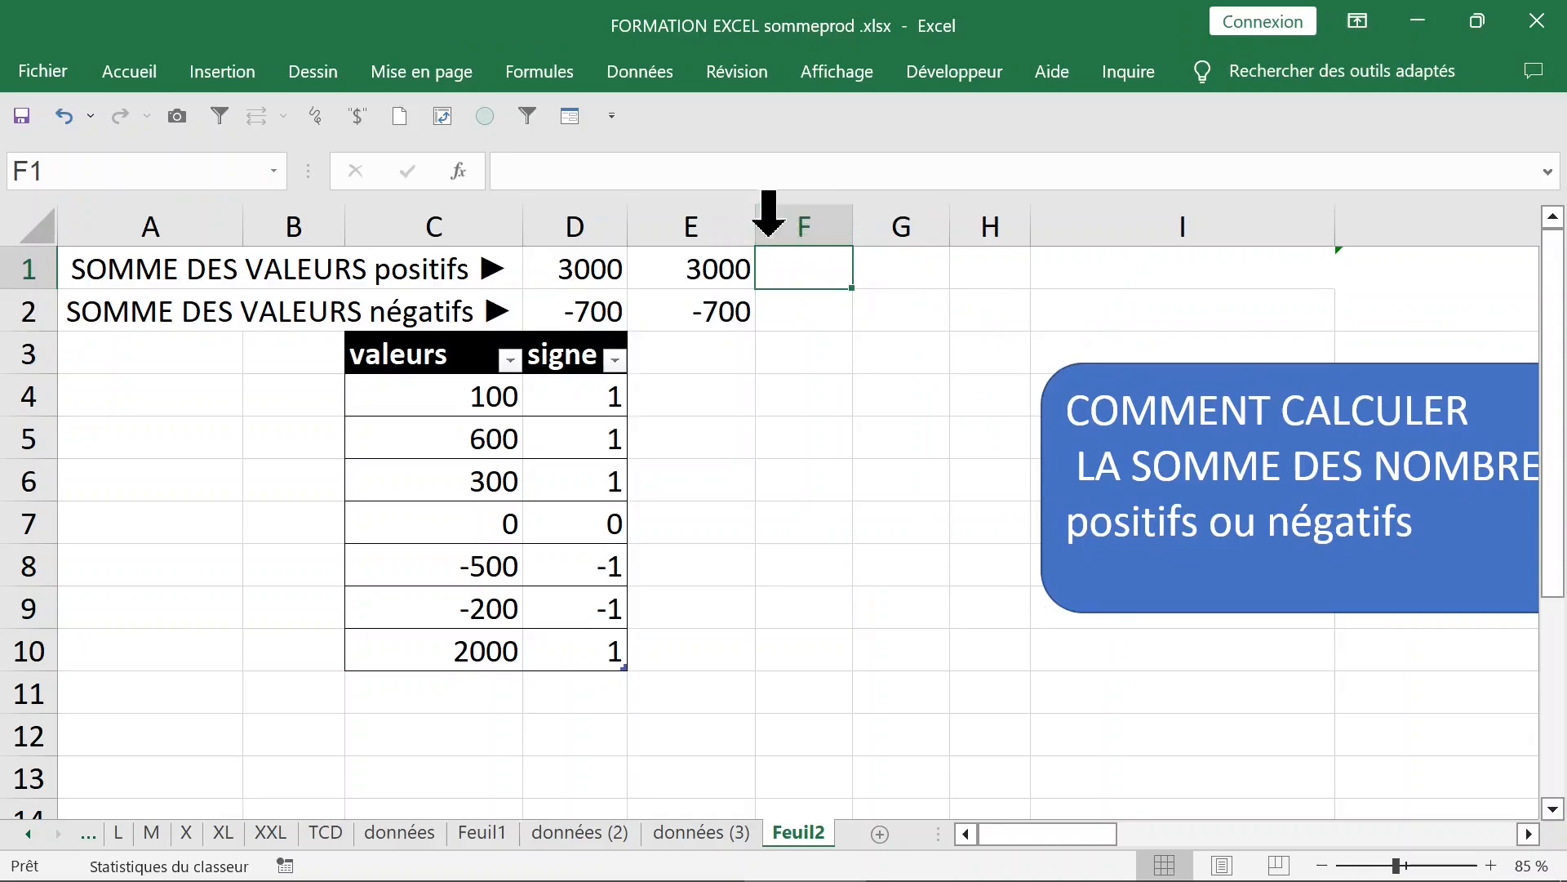
type("=s")
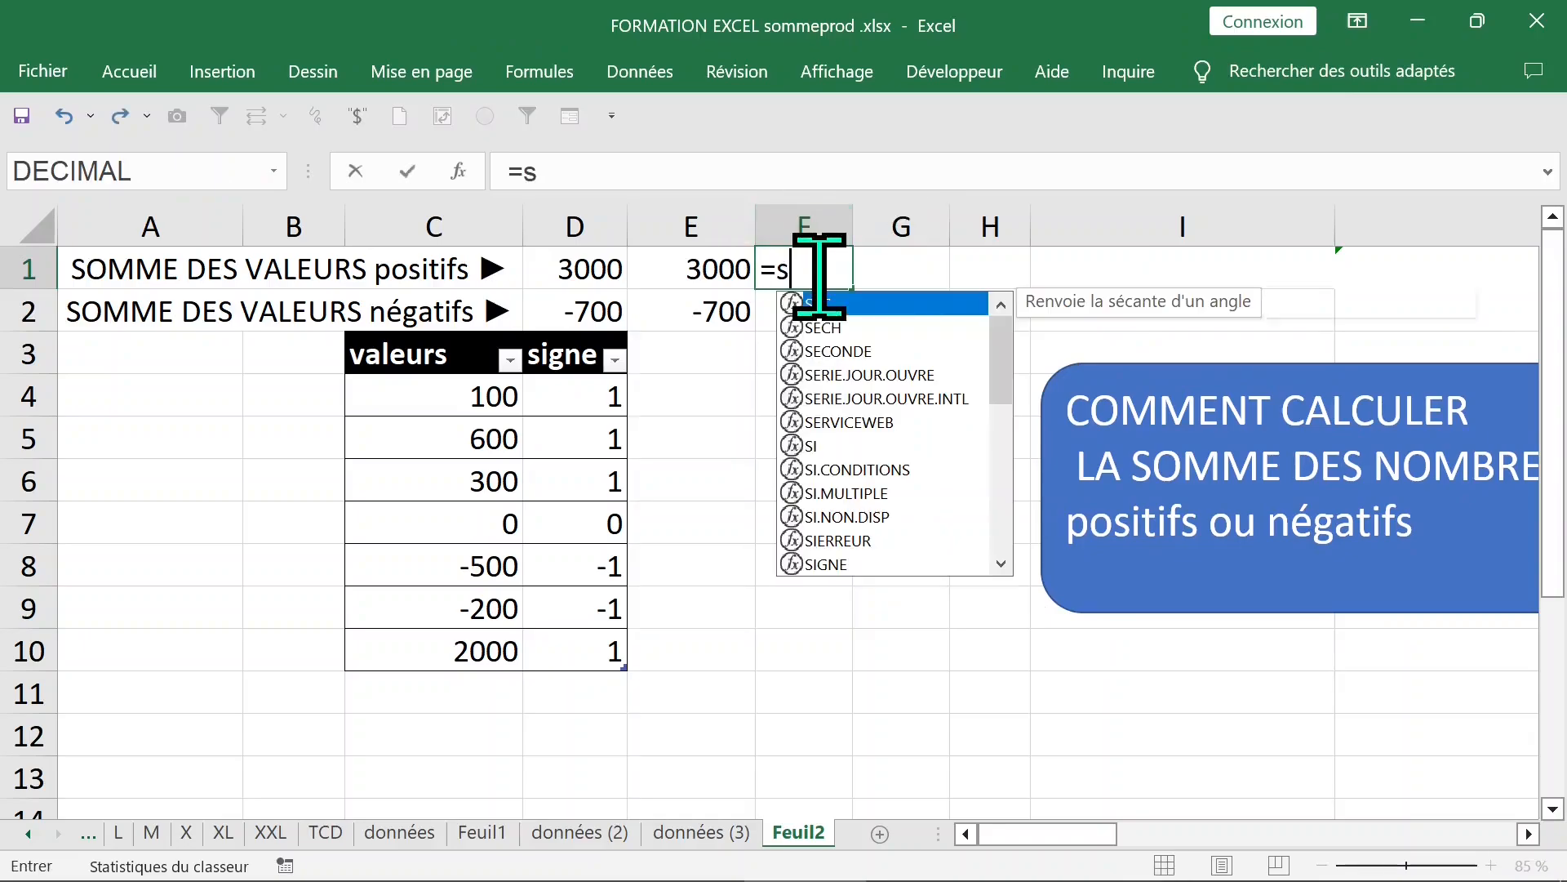
type("ommepr")
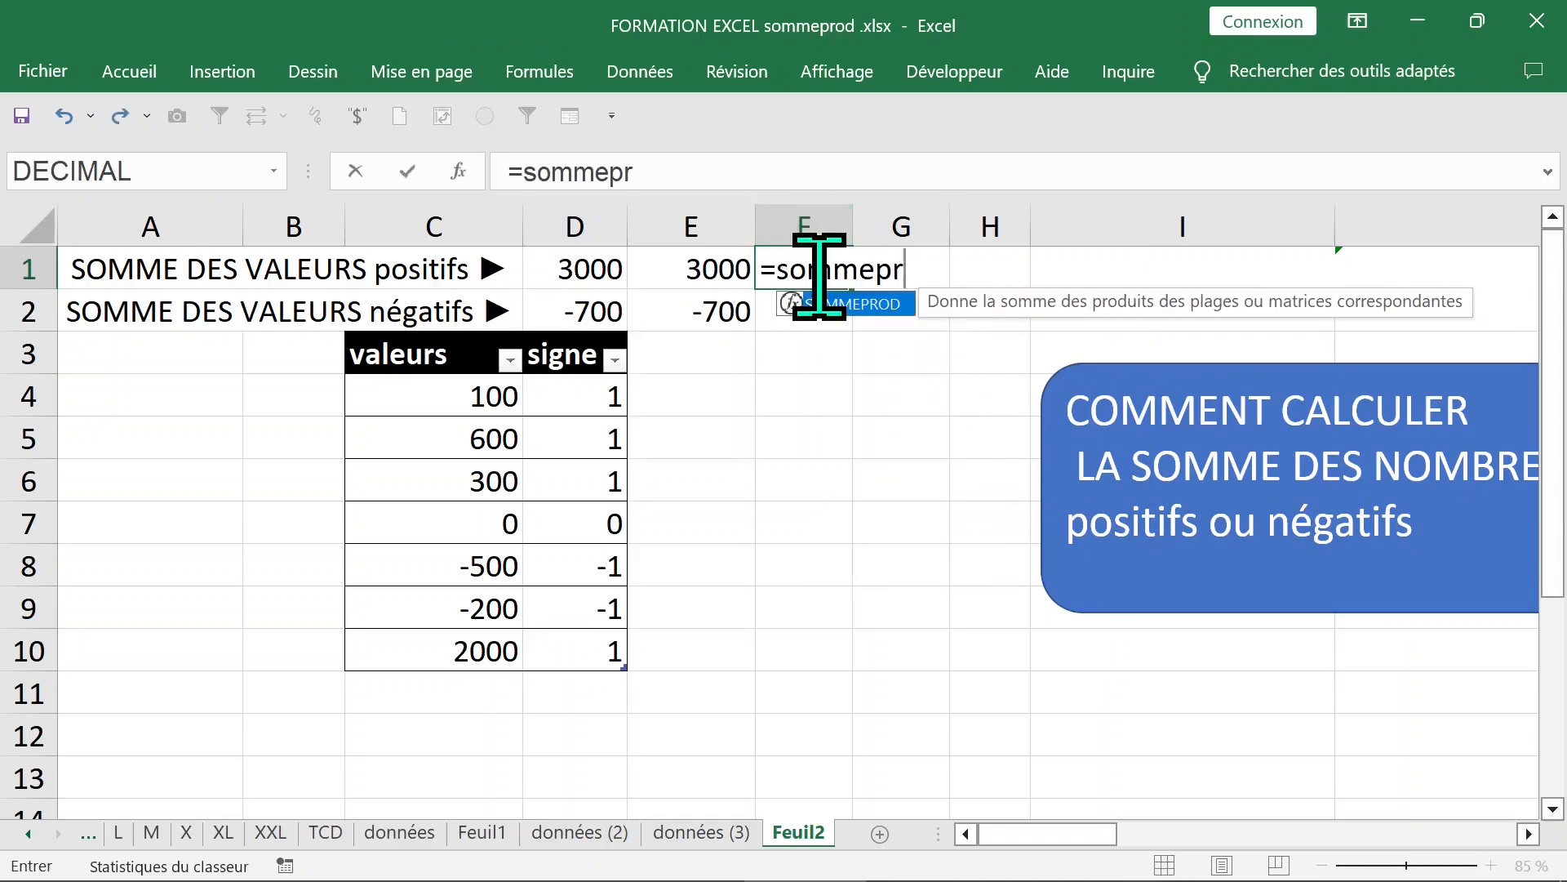
key("Tab")
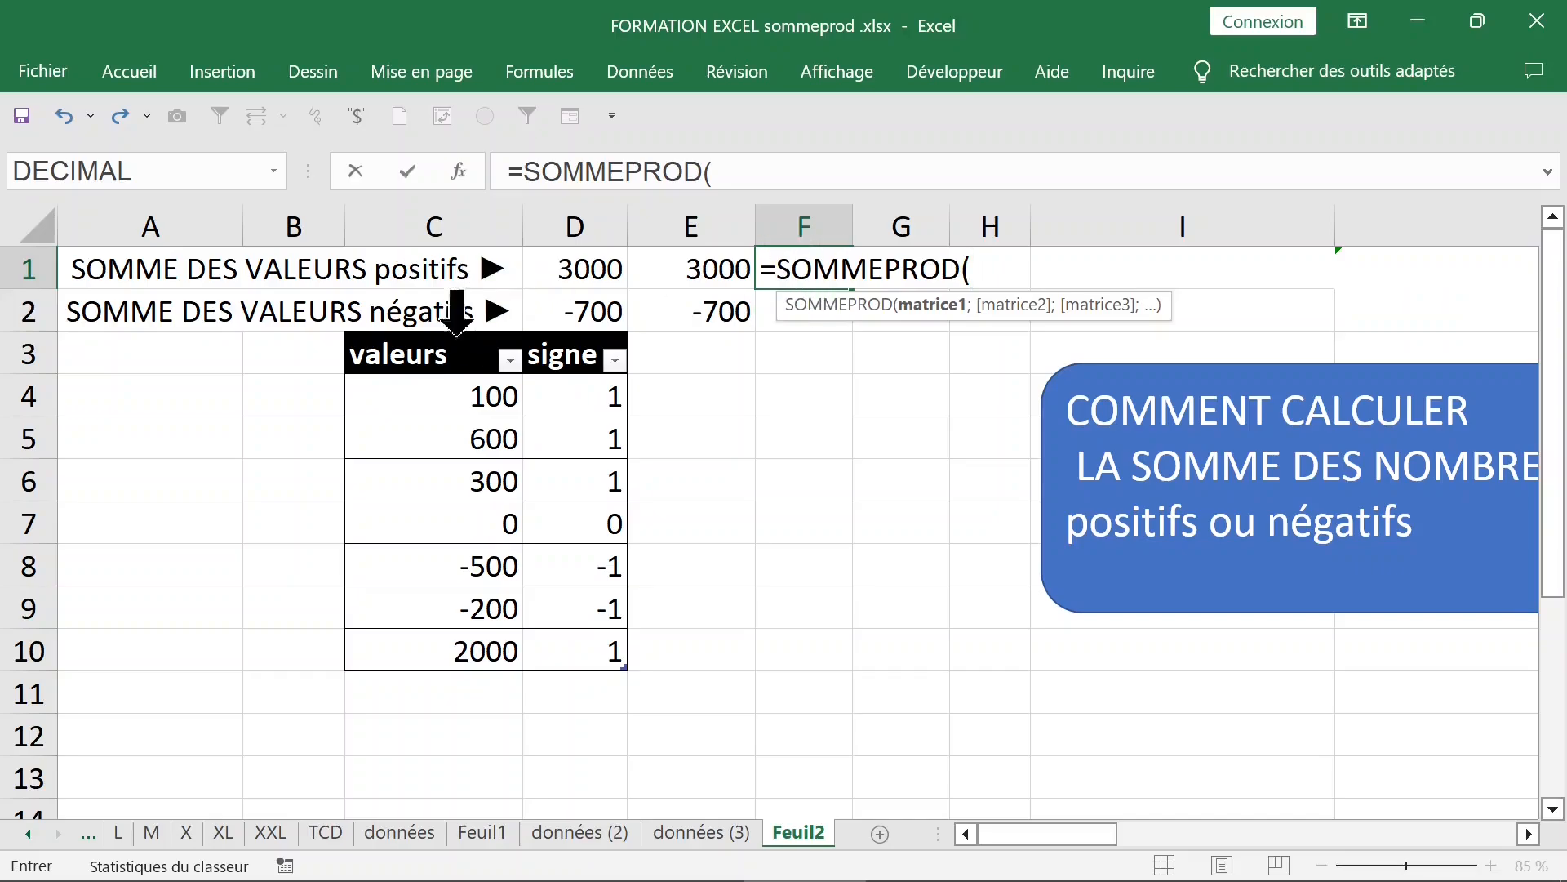
left_click_drag(438, 399, 440, 642)
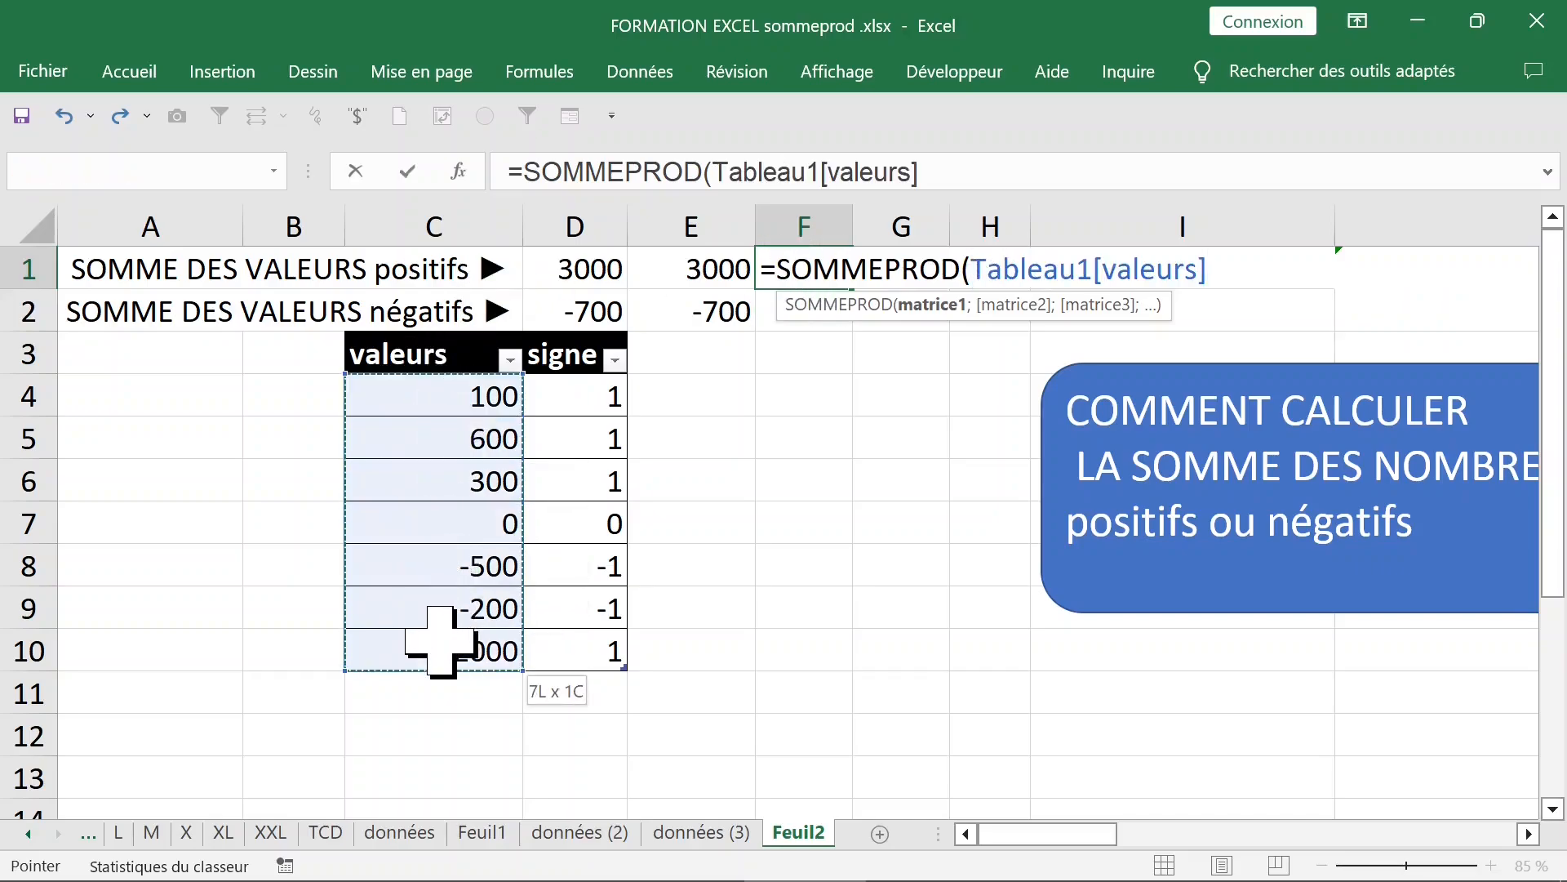
type("*")
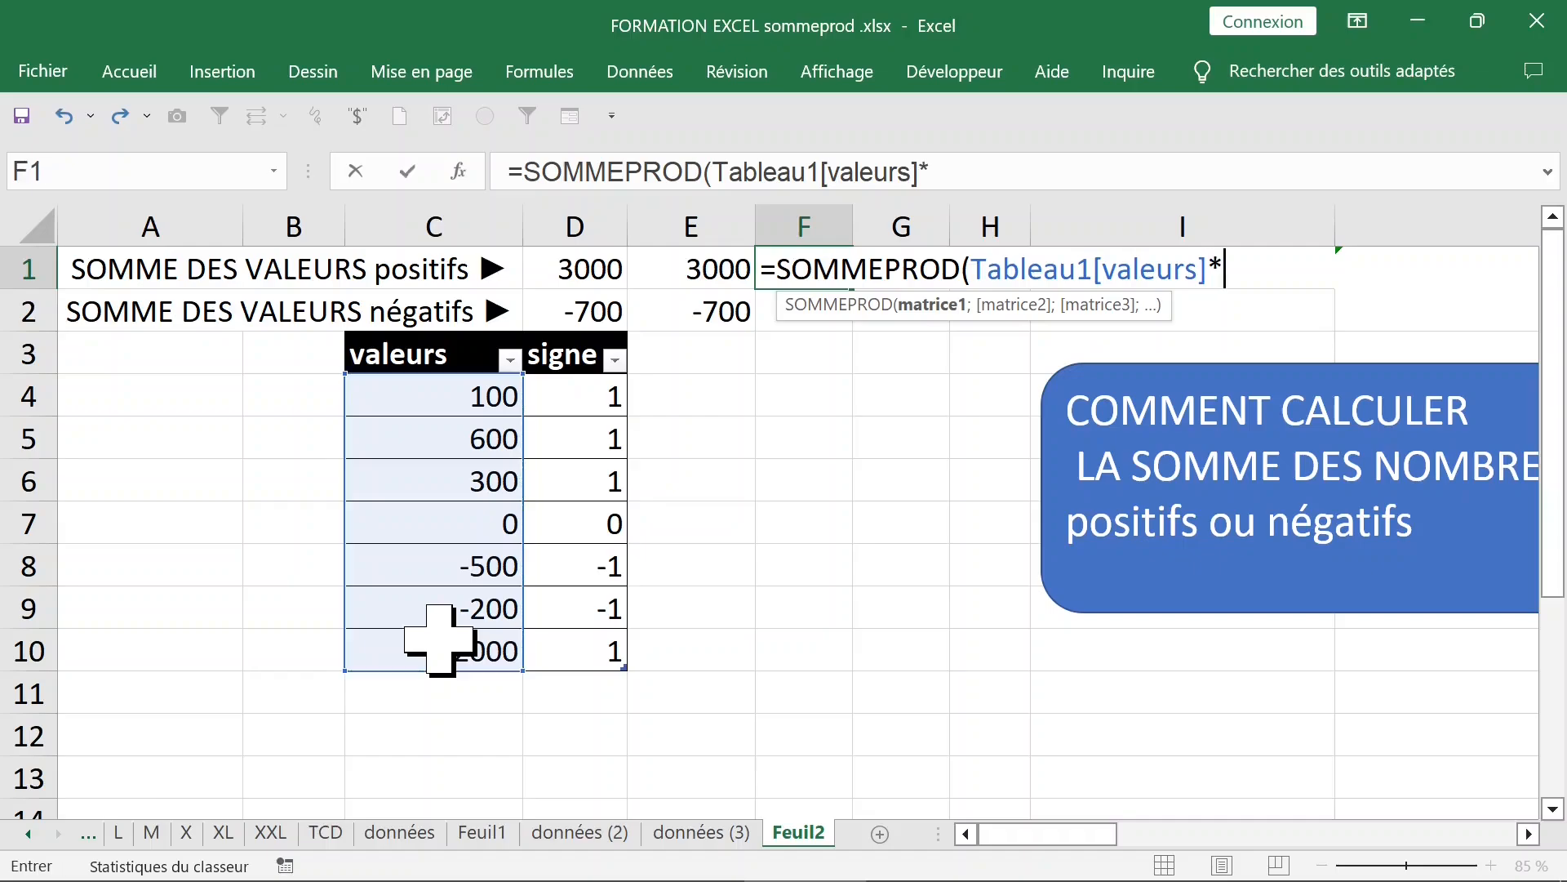
left_click_drag(608, 385, 578, 658)
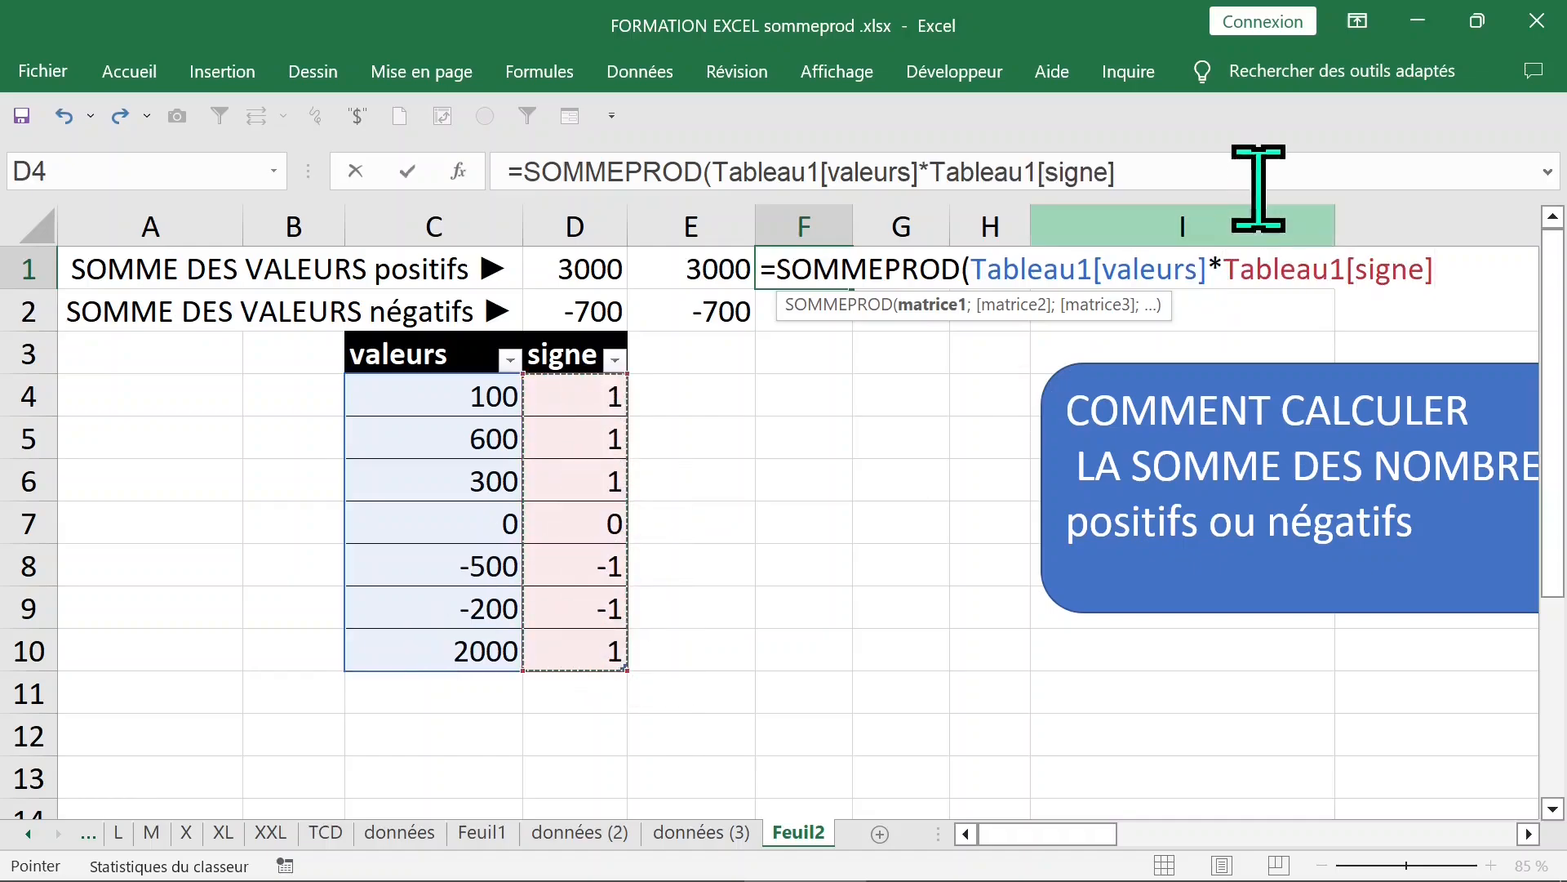
left_click(1212, 161)
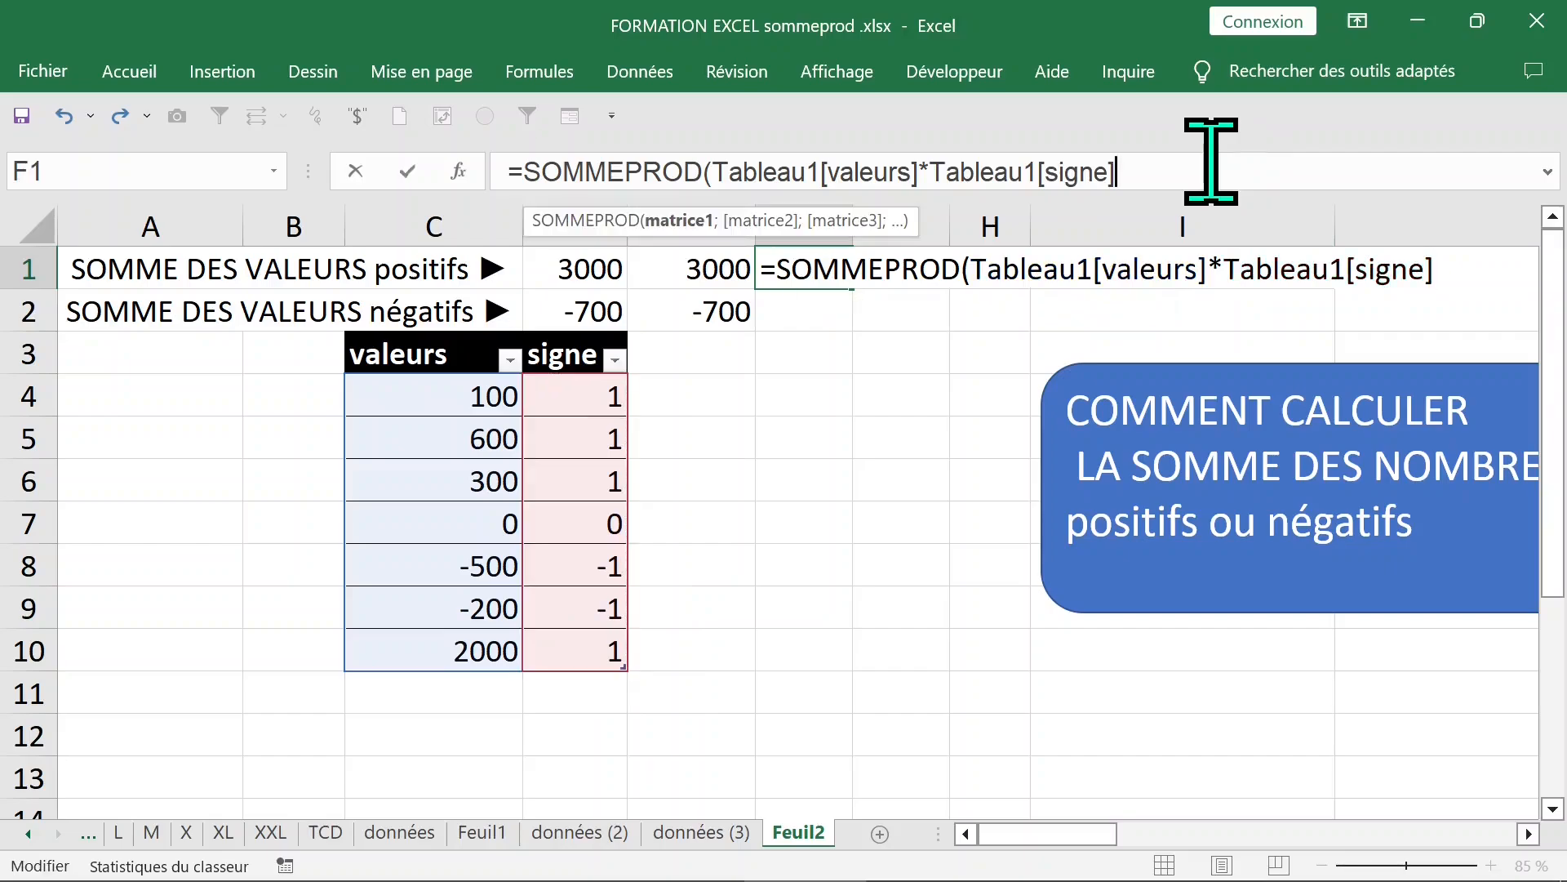
type("=")
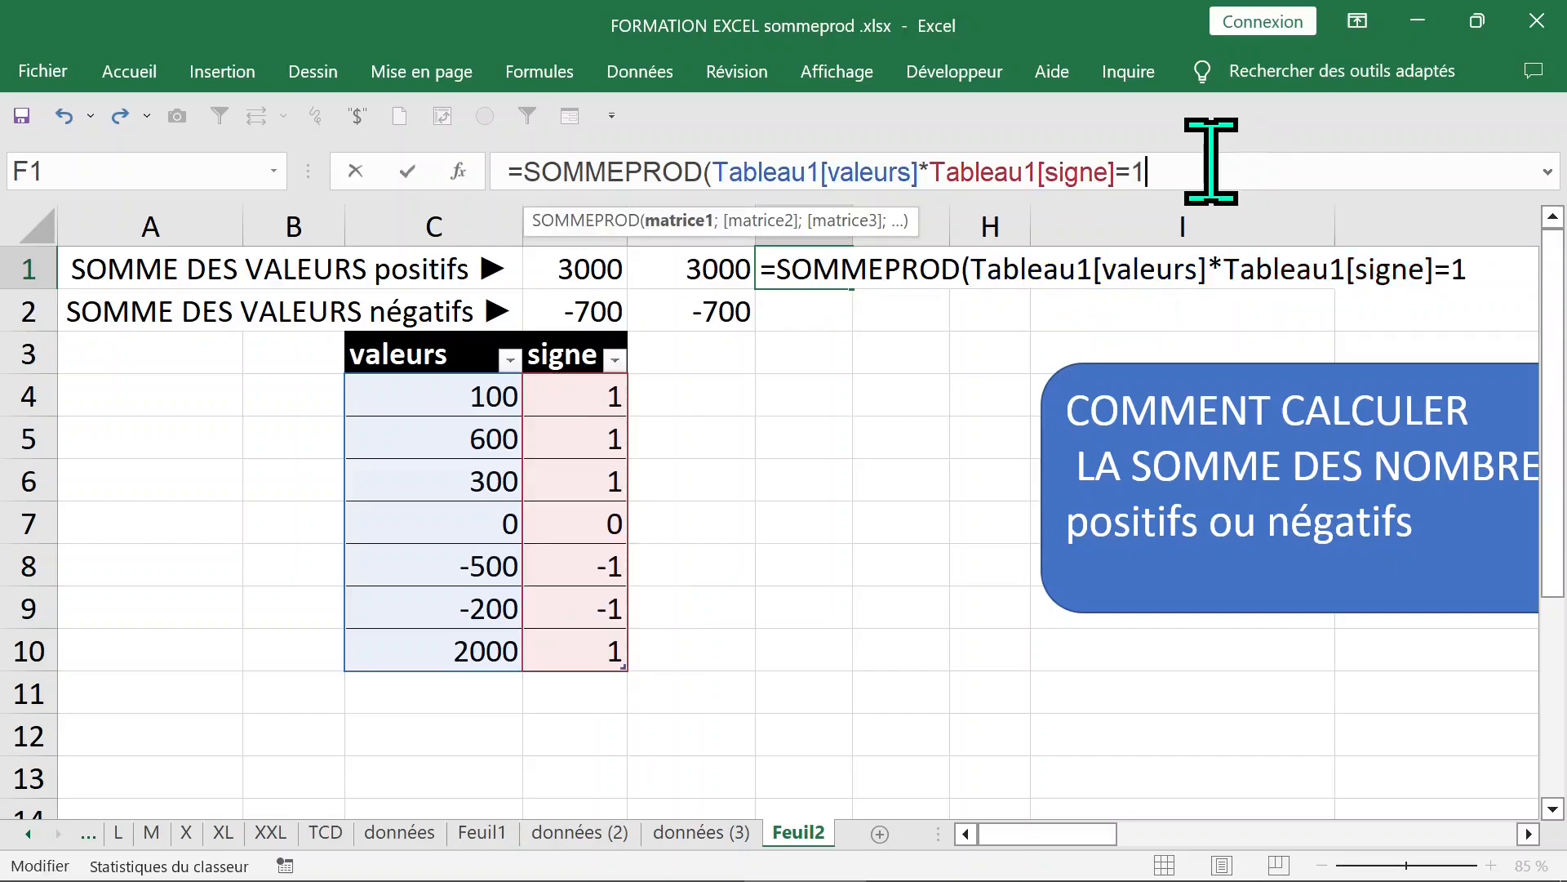
type("1)")
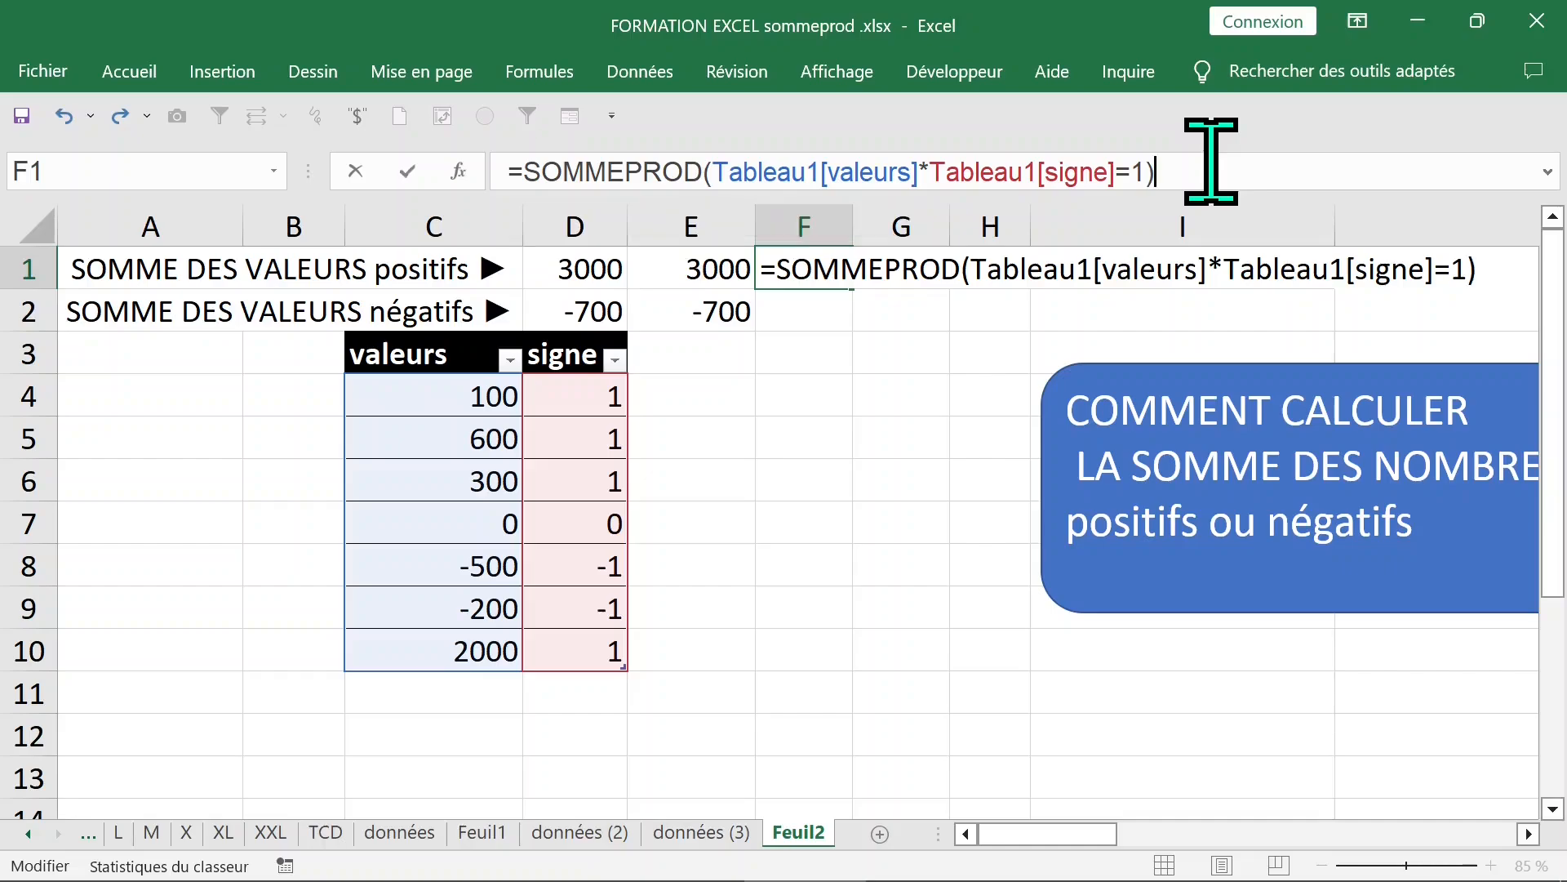
Enclose the condition Tableau1[signe]=1 in its own parentheses in the F1 SOMMEPROD formula and validate it
left_click(937, 171)
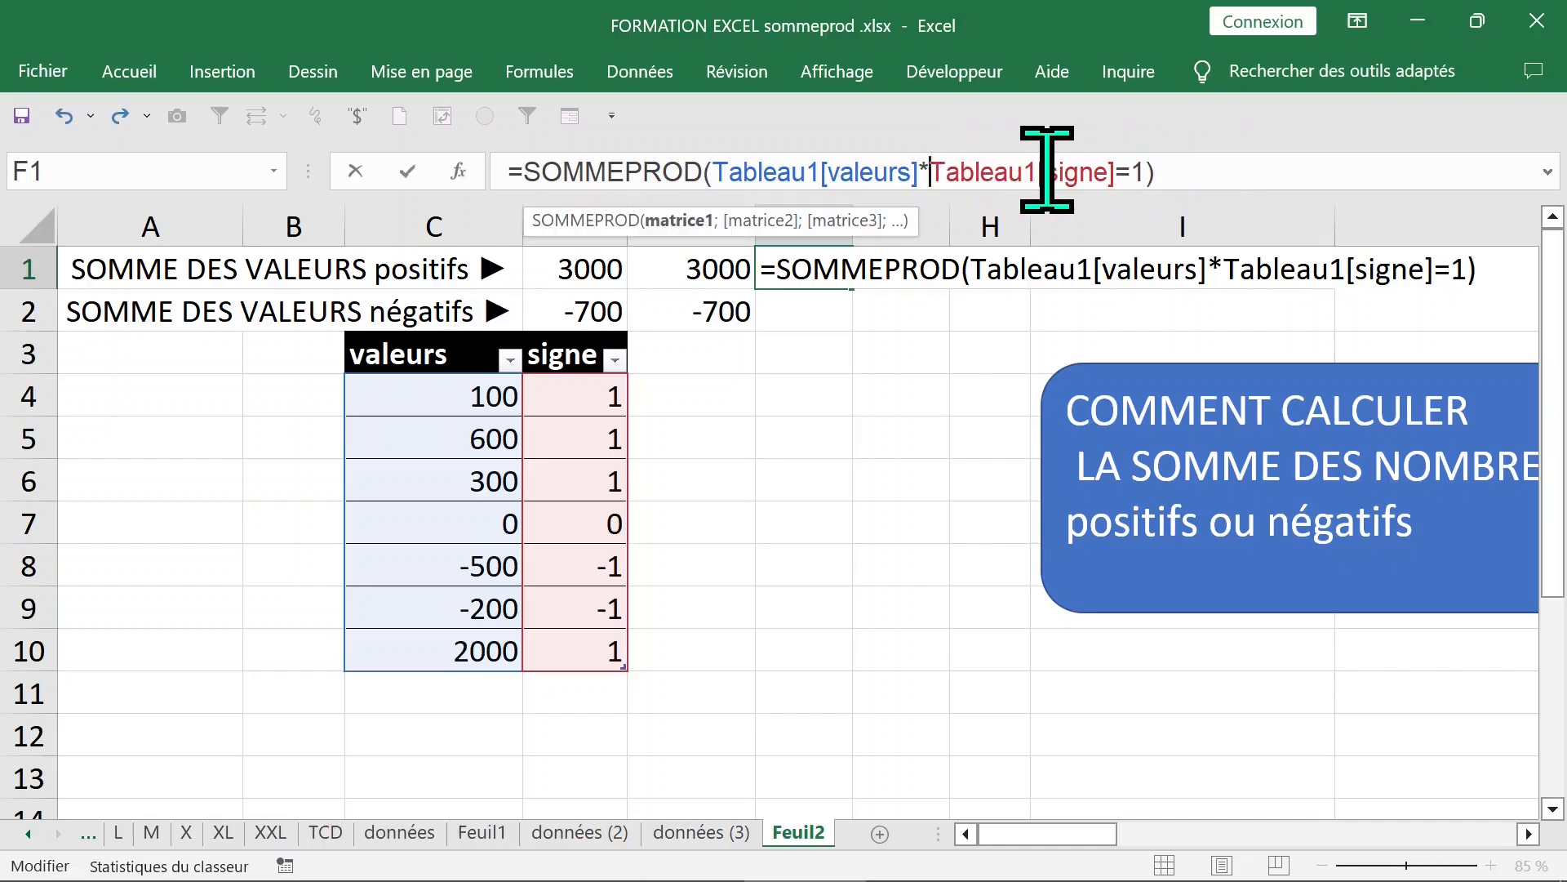
type("(")
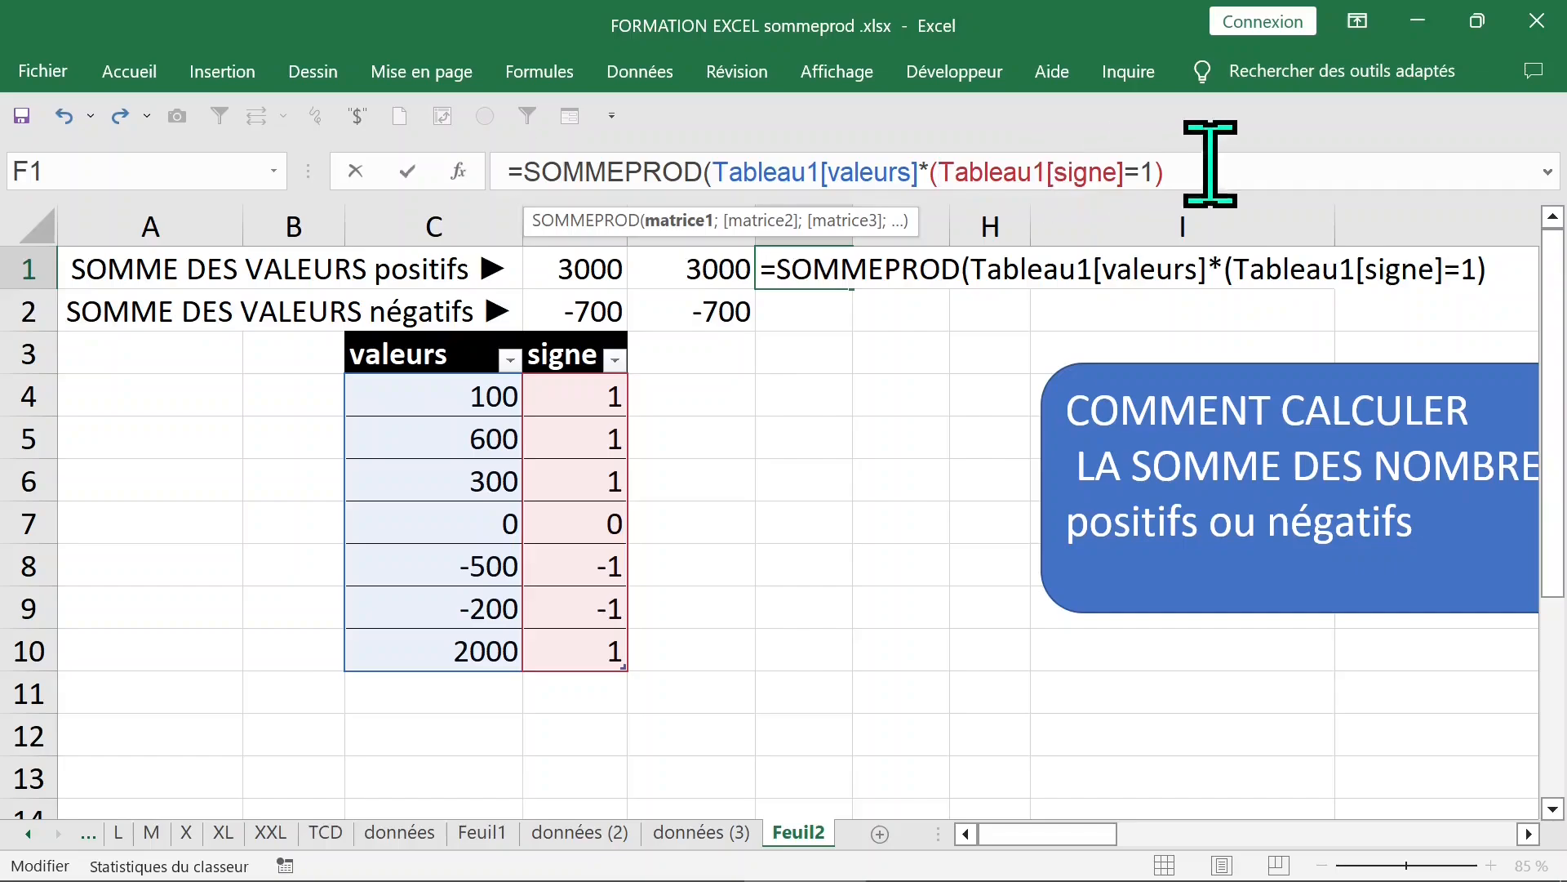
left_click(1263, 163)
type(")")
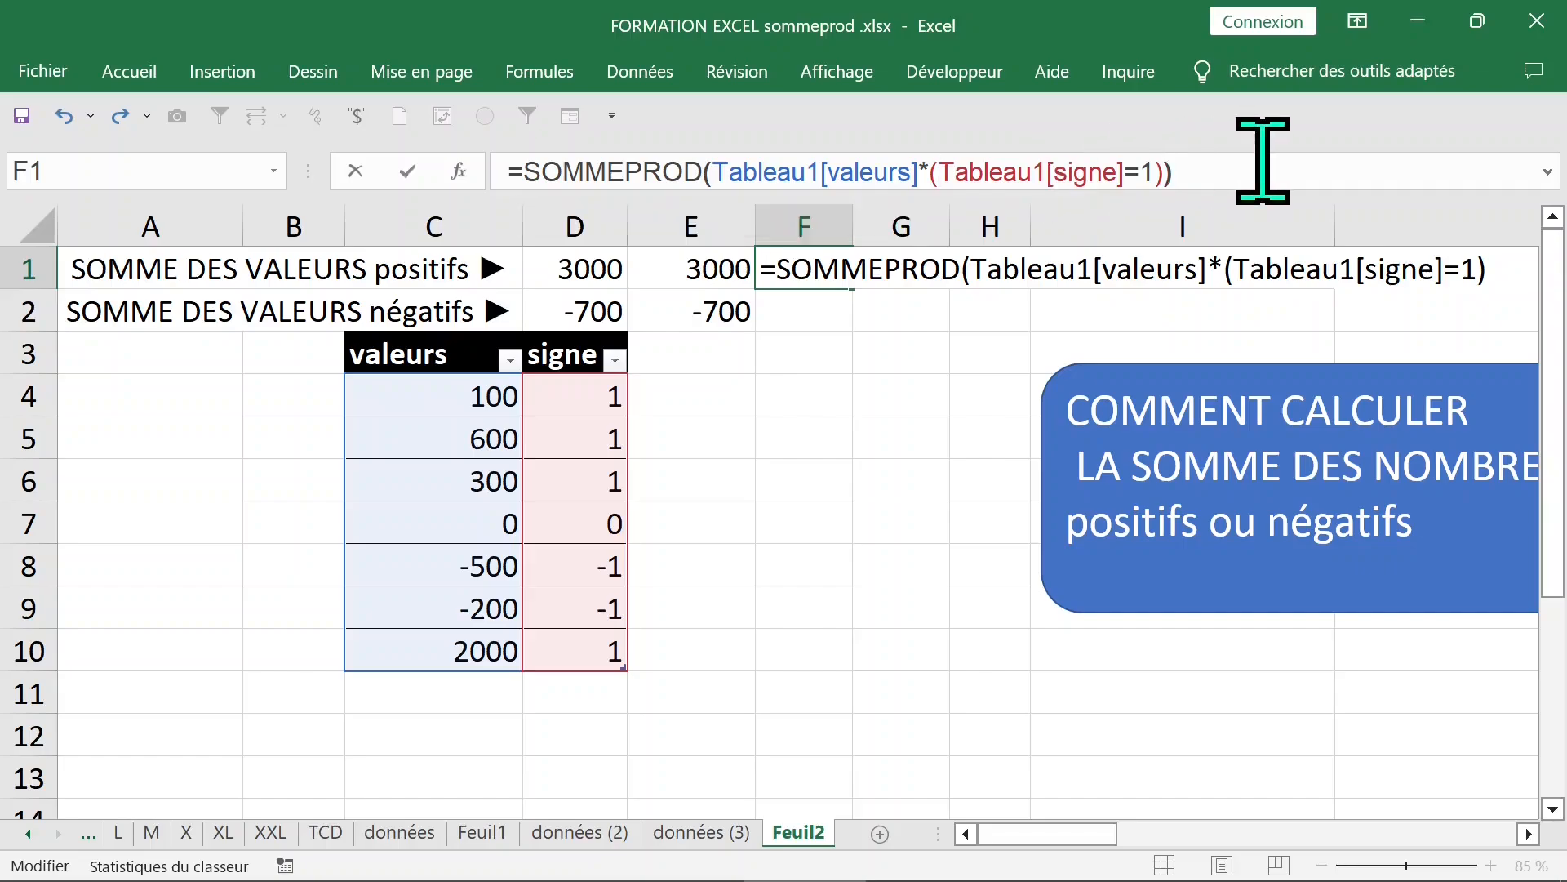
key("Return")
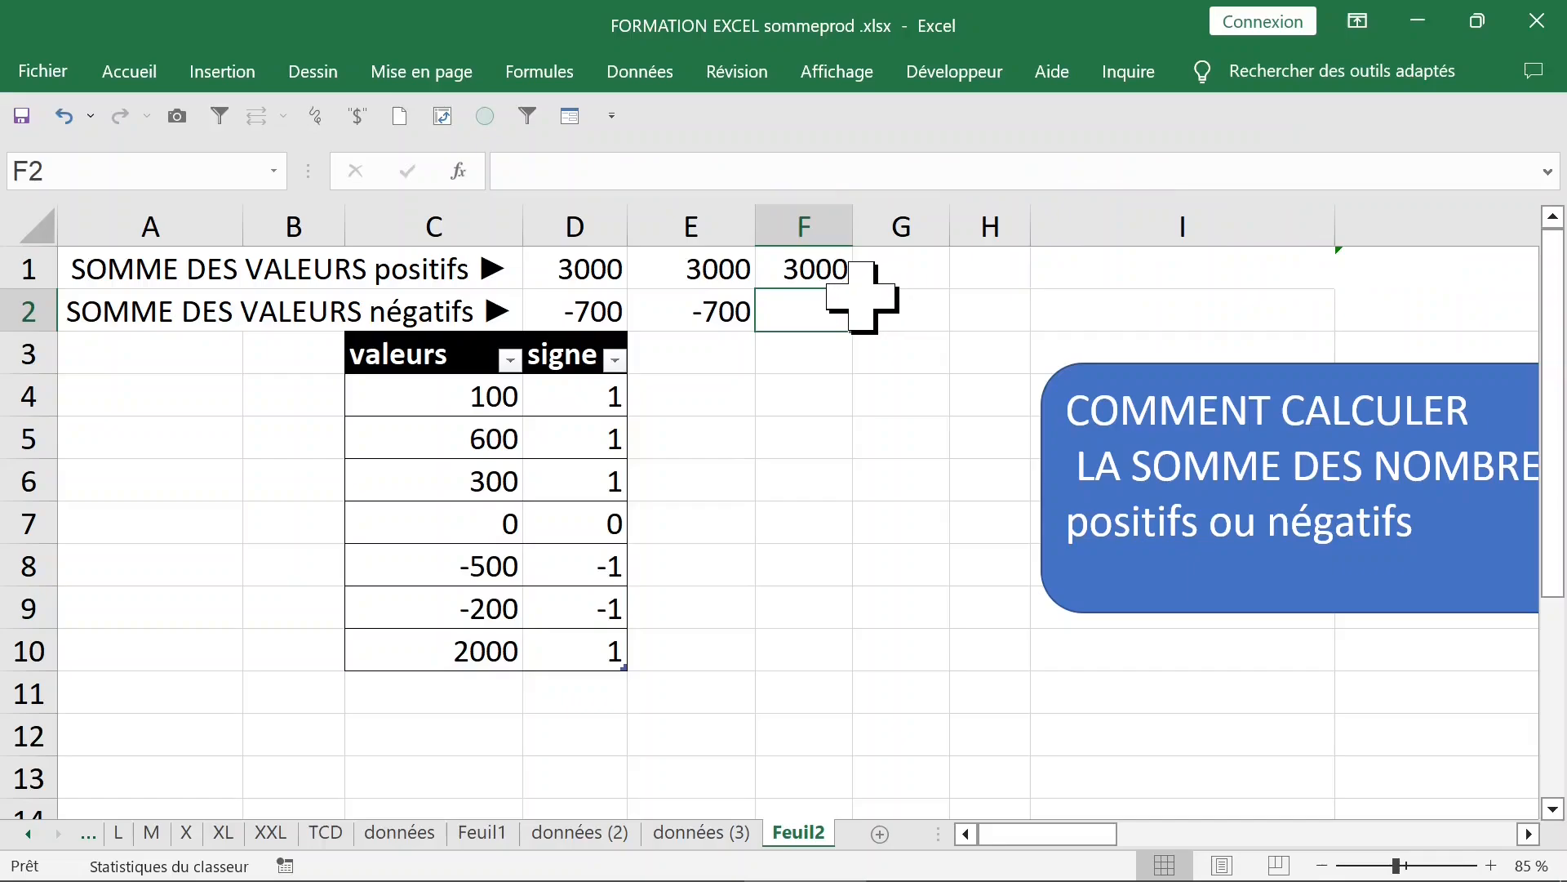
In F2, write a SOMMEPROD formula multiplying the condition (Tableau1[signe]=-1) by the table's valeurs column
type("=somme")
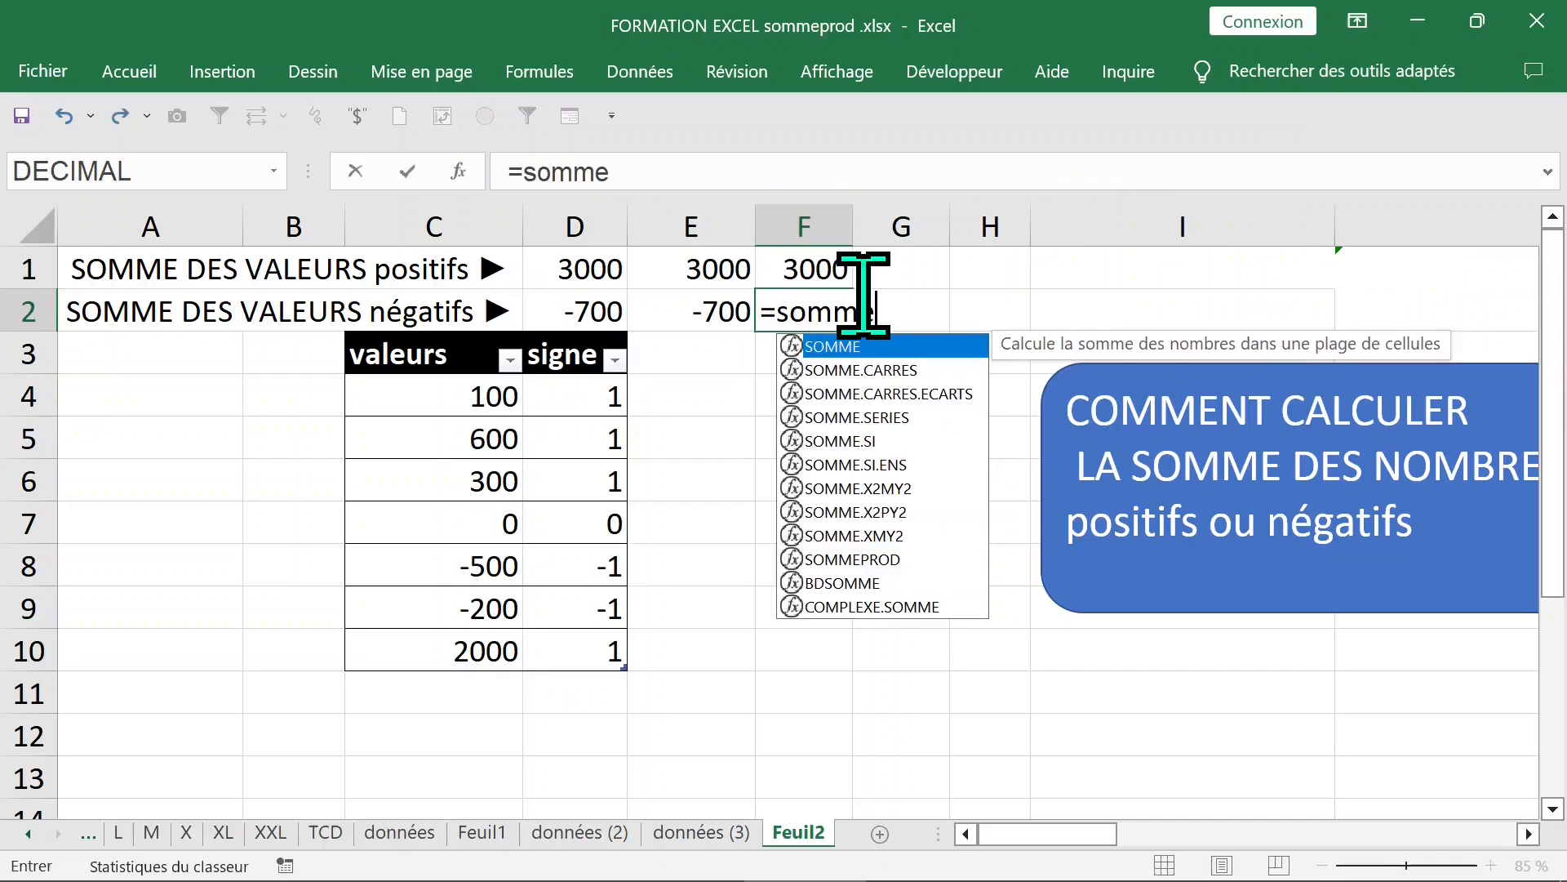
type("pr")
key("Tab")
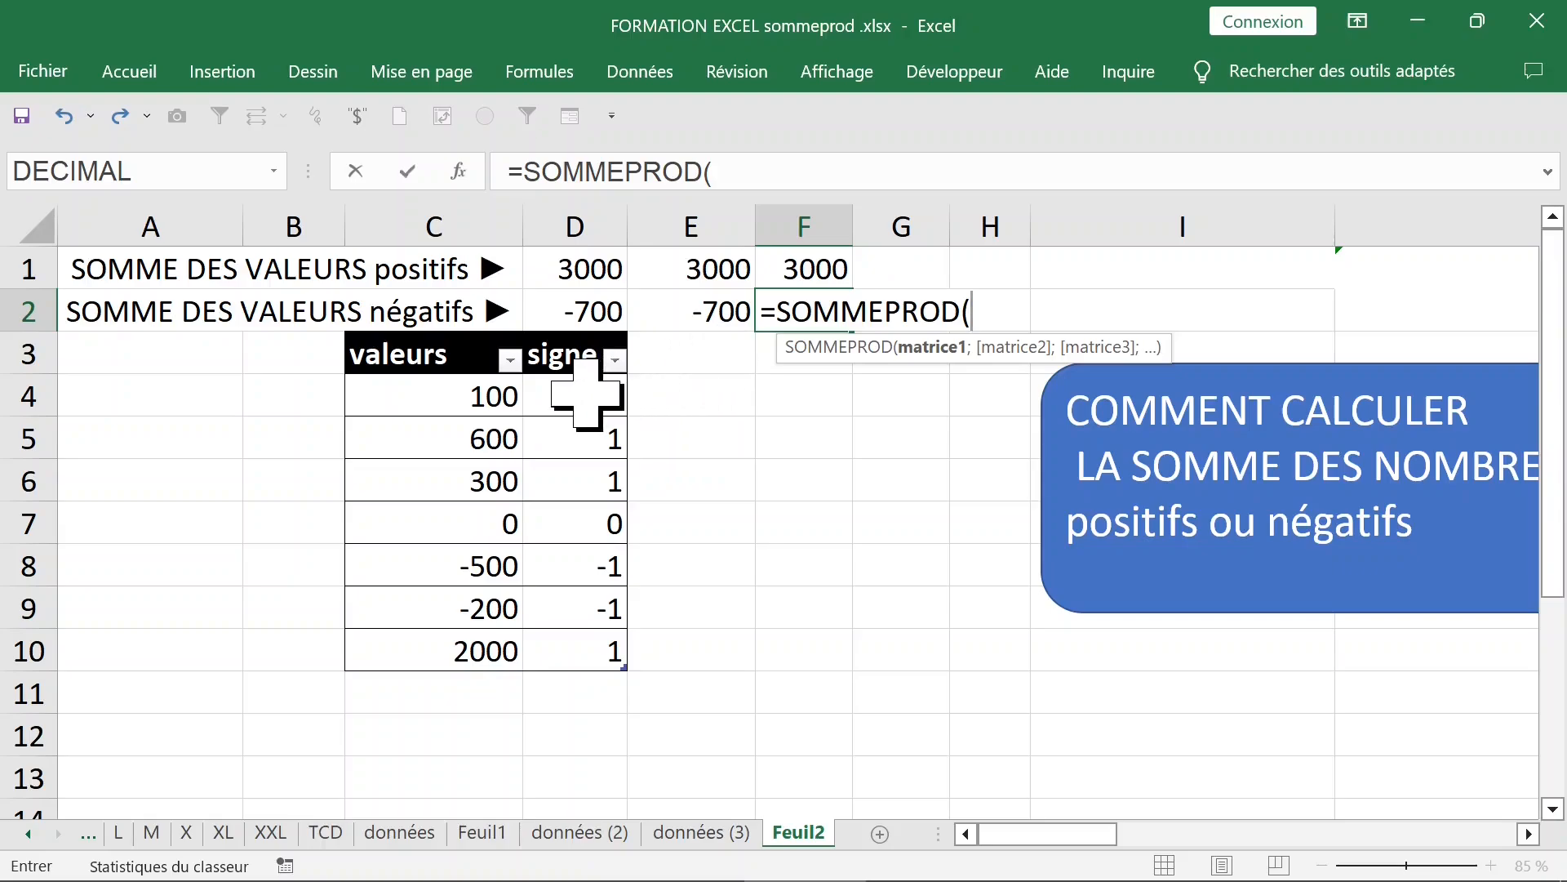
left_click_drag(586, 394, 586, 632)
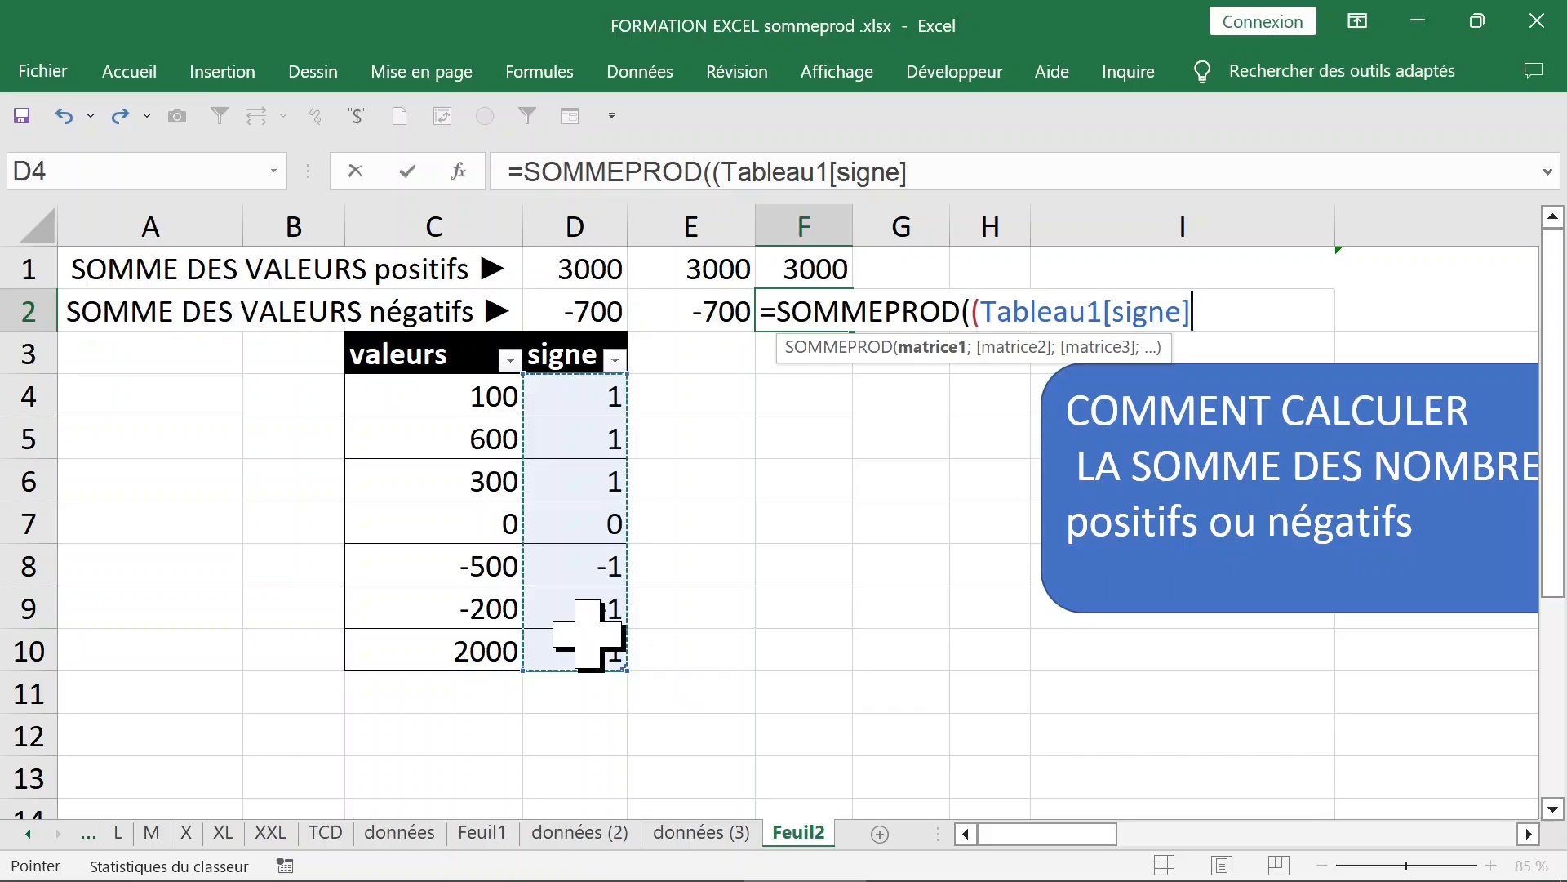
type("=-1)*(")
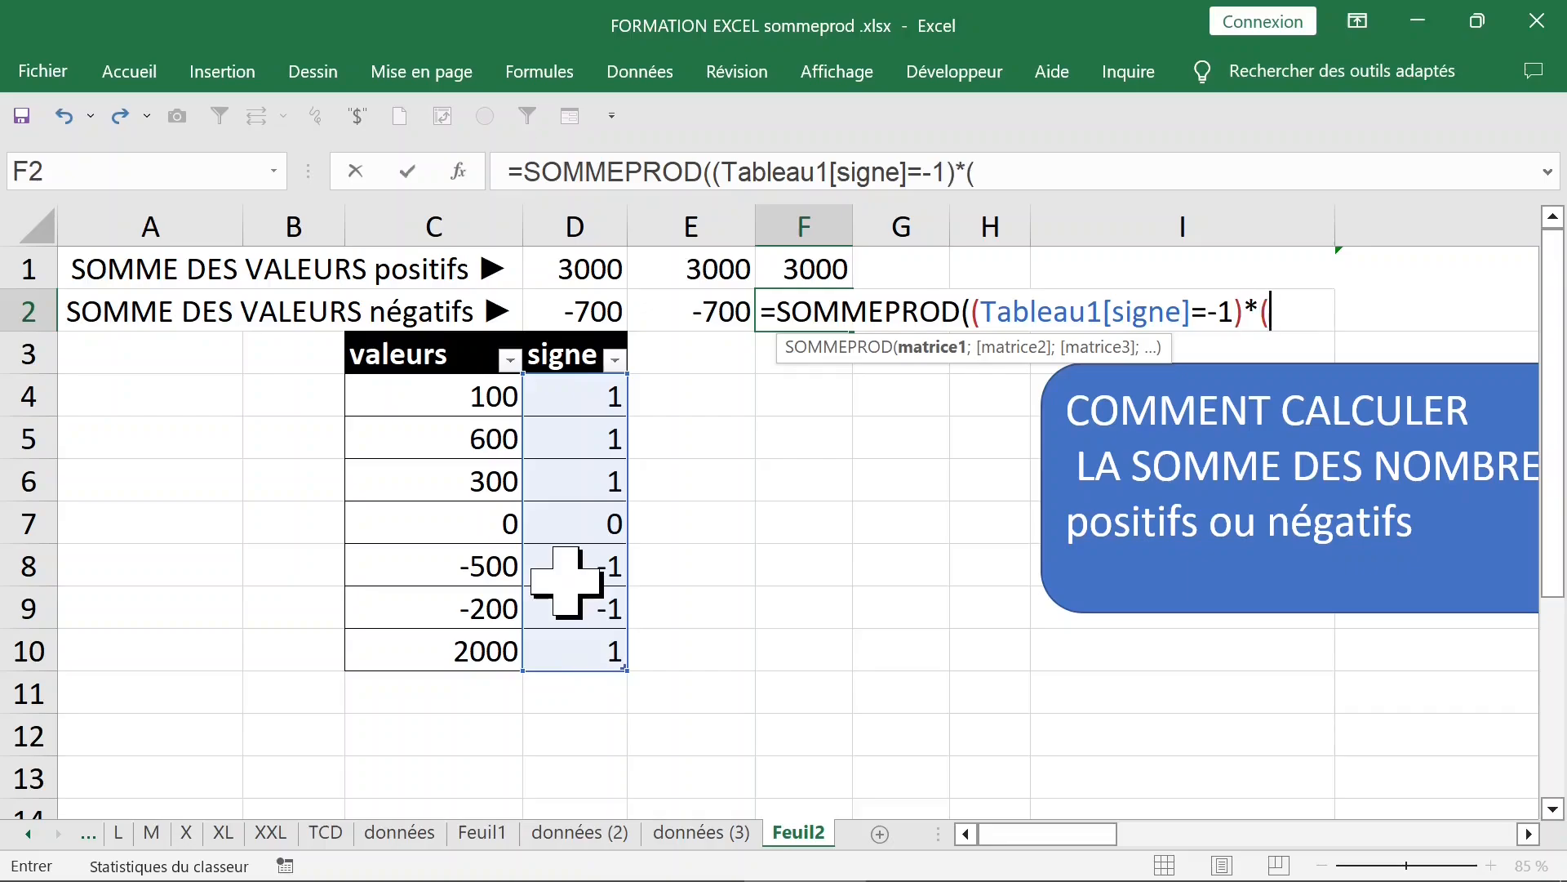
left_click_drag(392, 408, 406, 640)
key("Return")
left_click(723, 558)
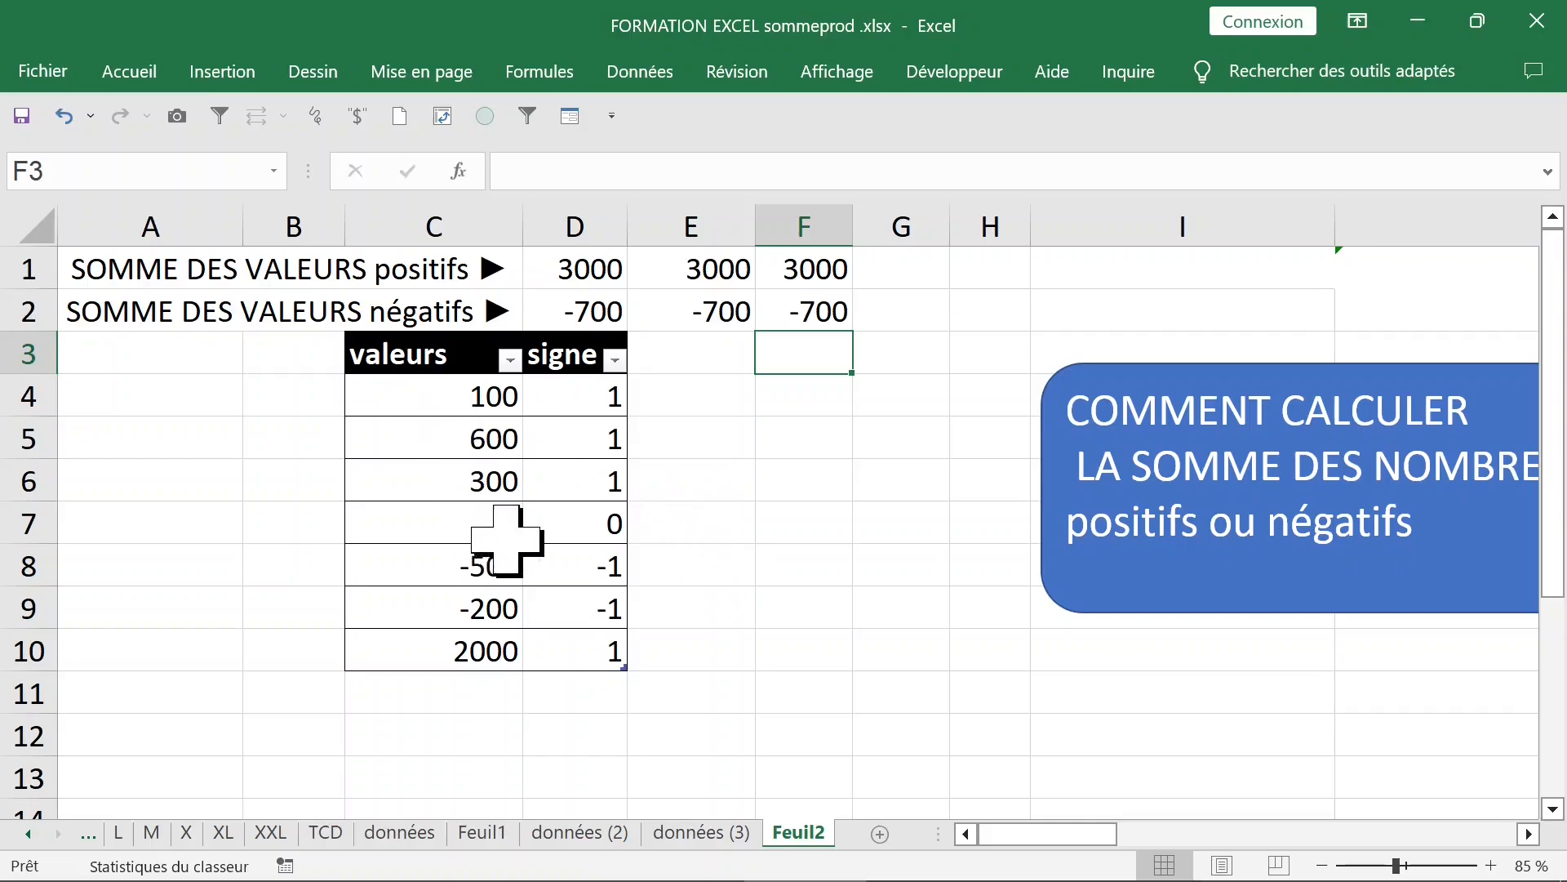
Add the value 2400 in C11 as a new table row and check the positive sum in E1
left_click(472, 695)
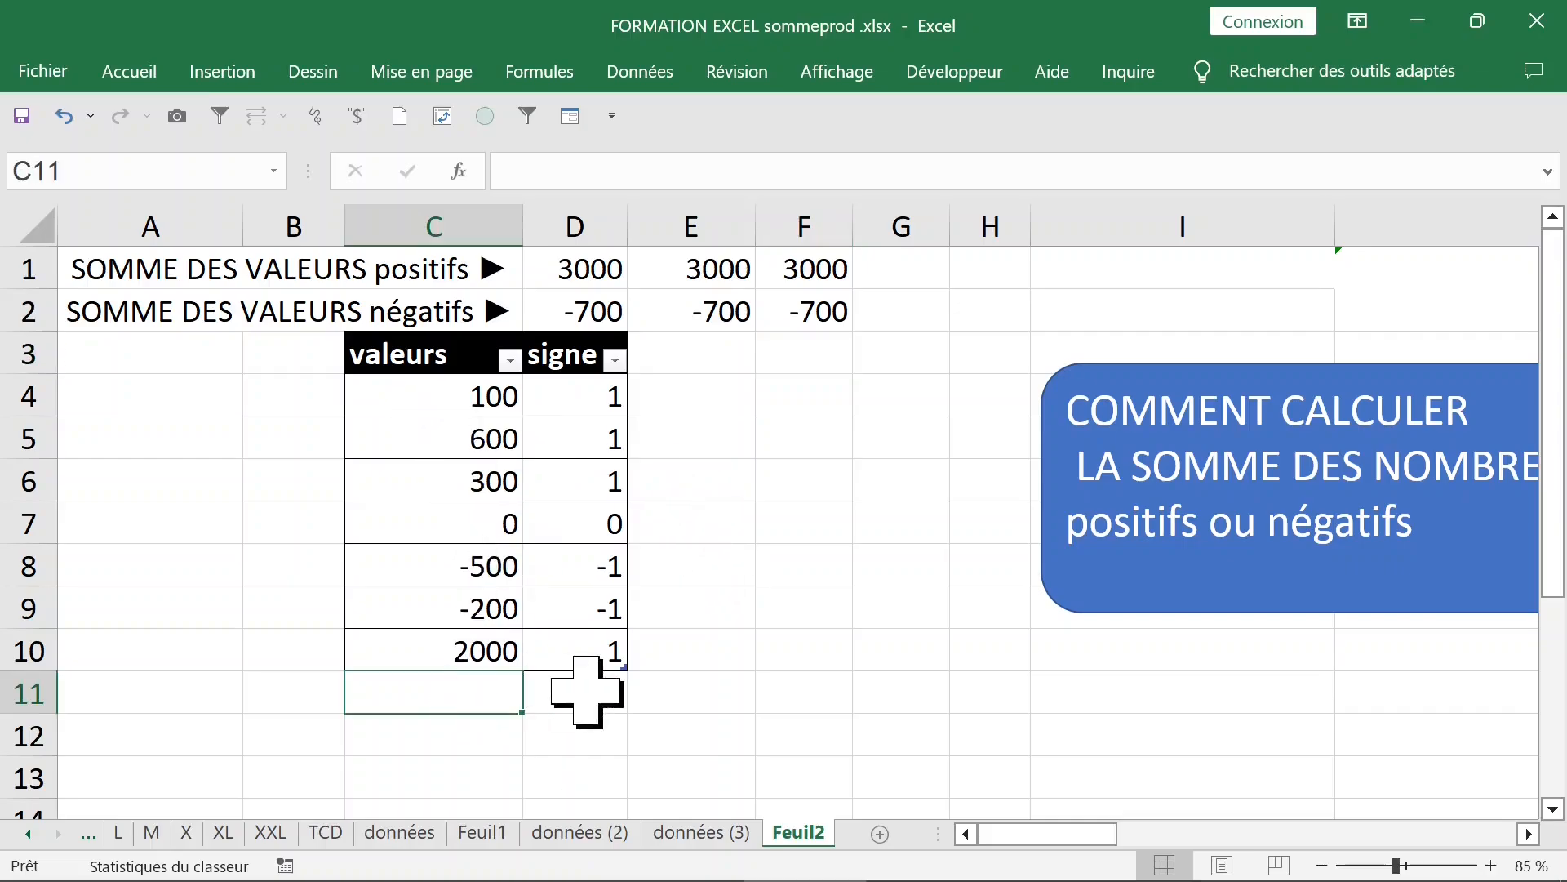
type("2400")
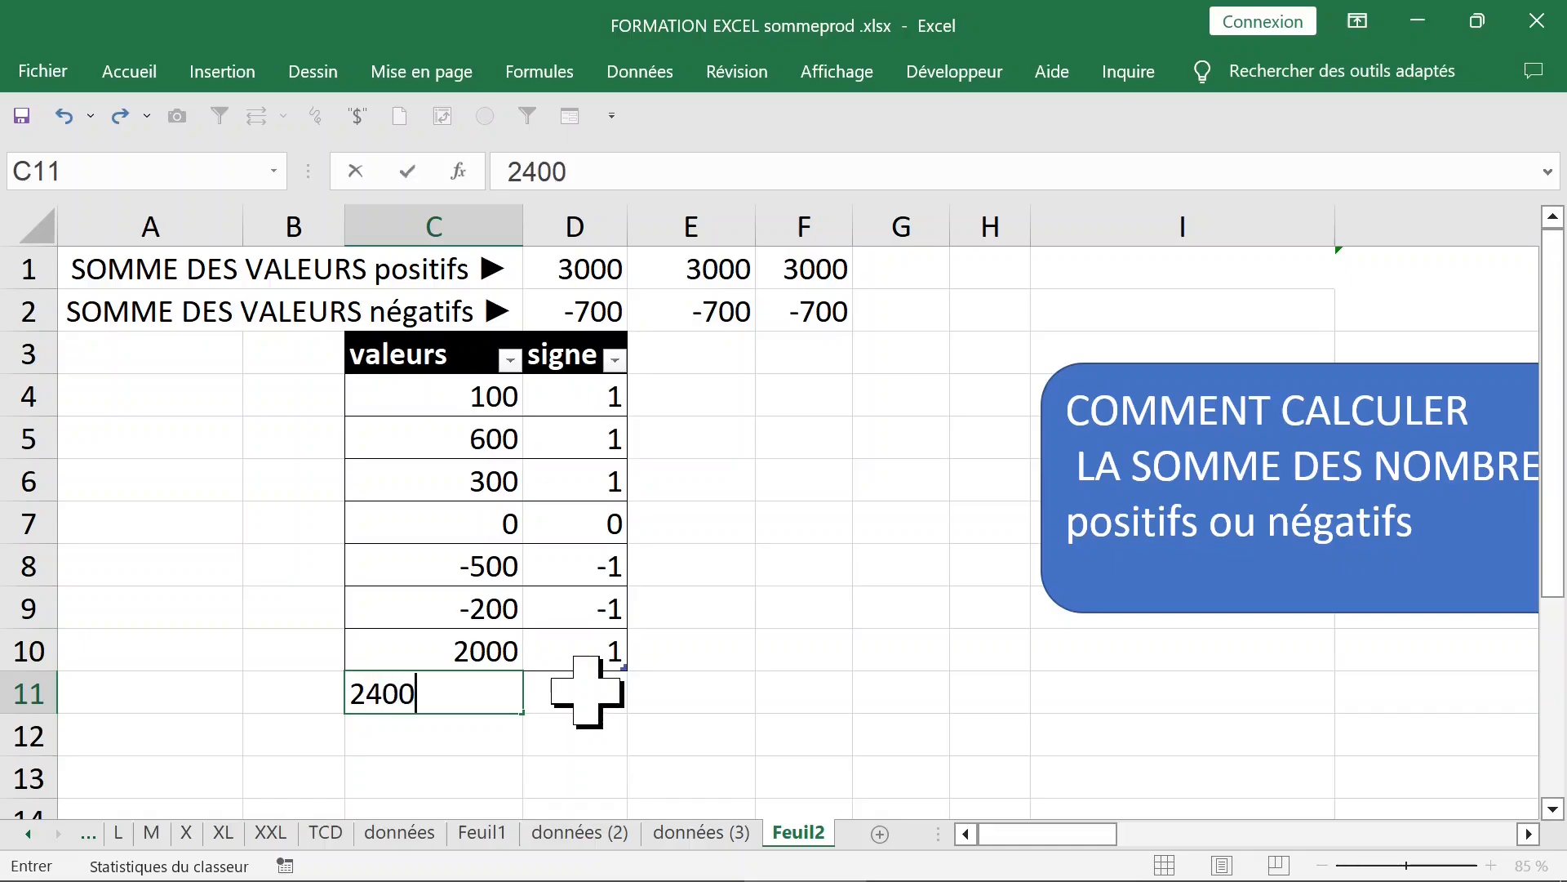
key("Return")
left_click(748, 272)
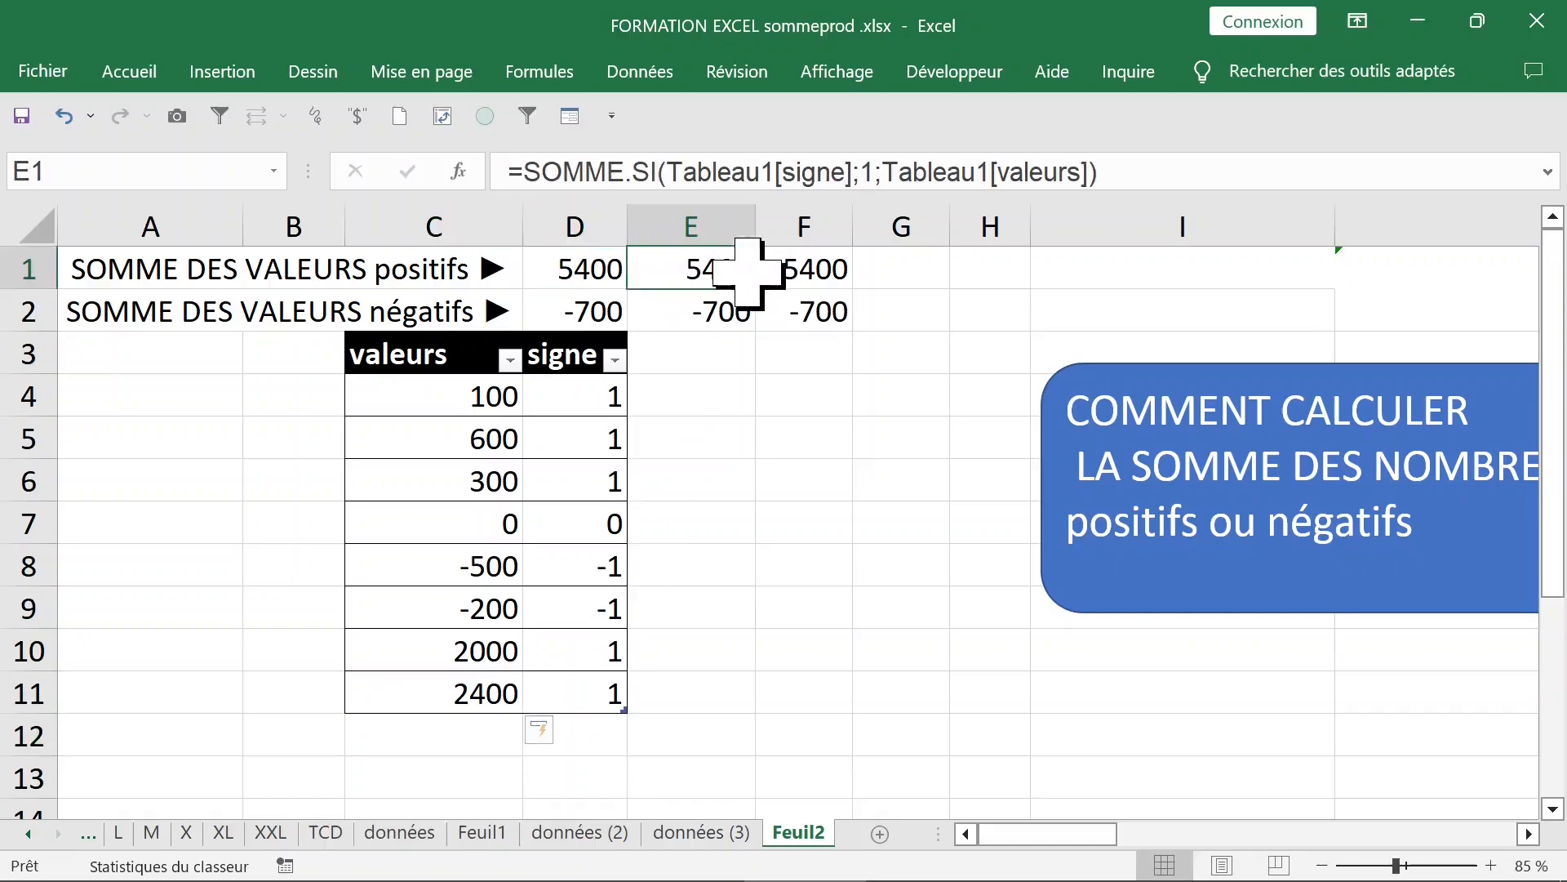
Replace the zero in C7 of the valeurs column with -210
left_click(464, 516)
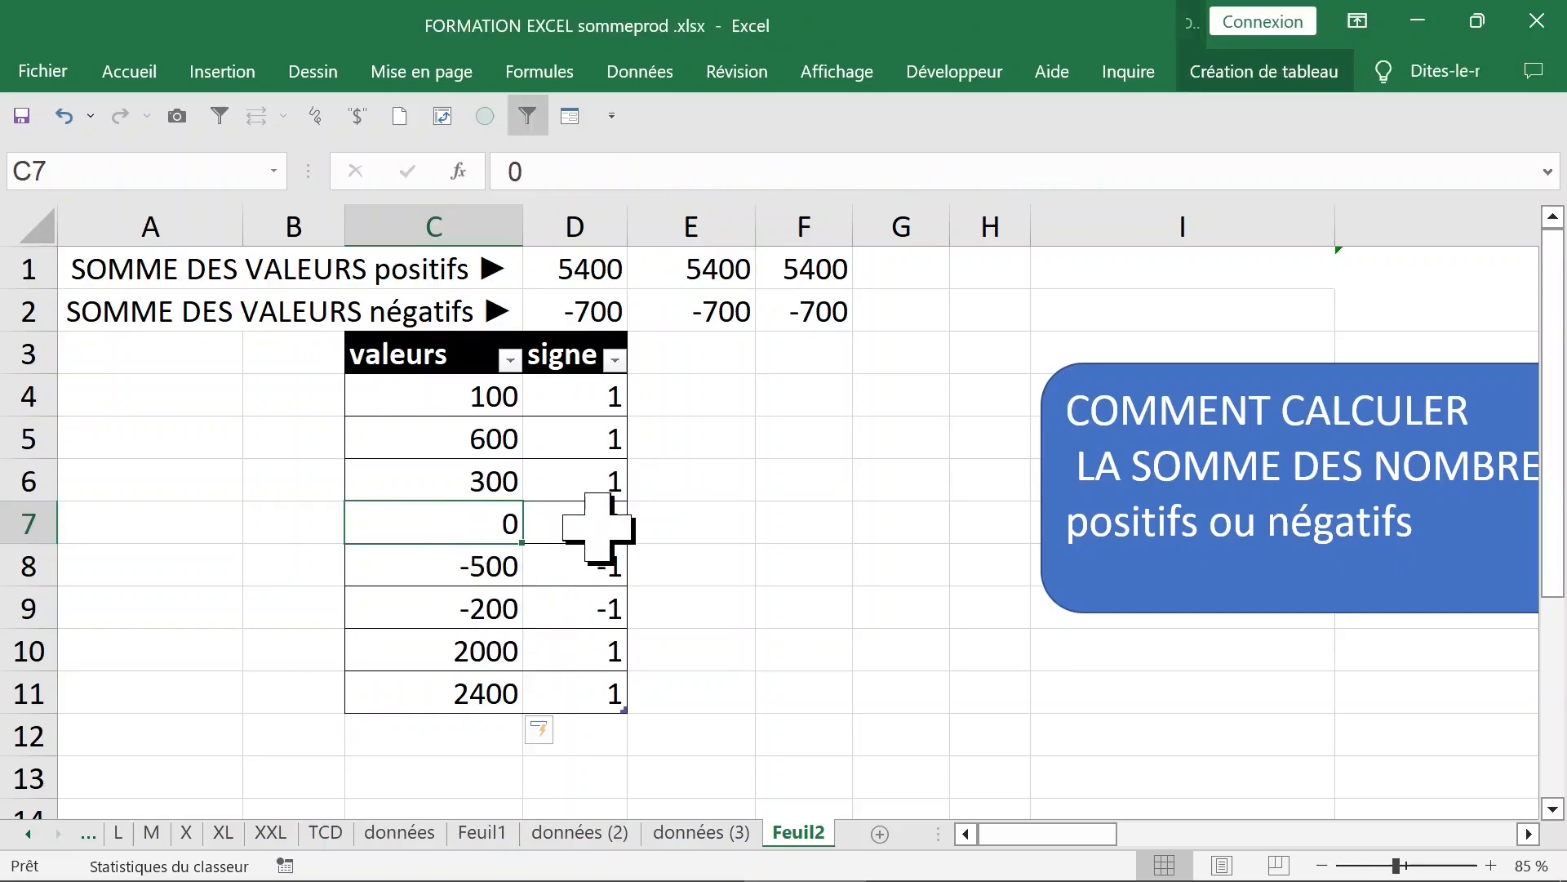
left_click(598, 529)
left_click(469, 527)
left_click(603, 529)
left_click(464, 529)
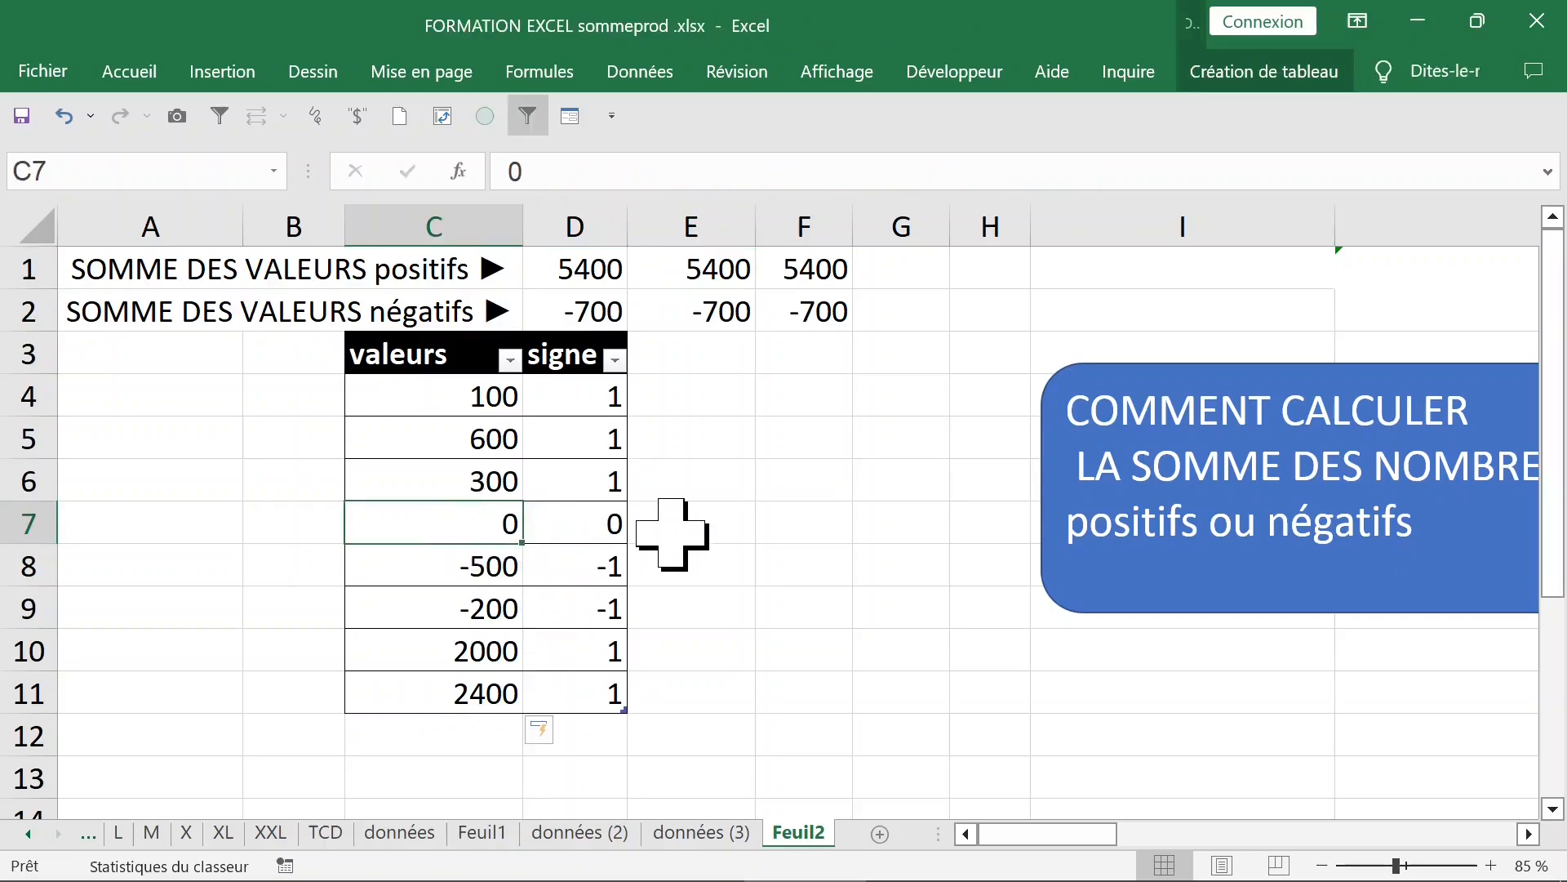
type("-210")
key("Return")
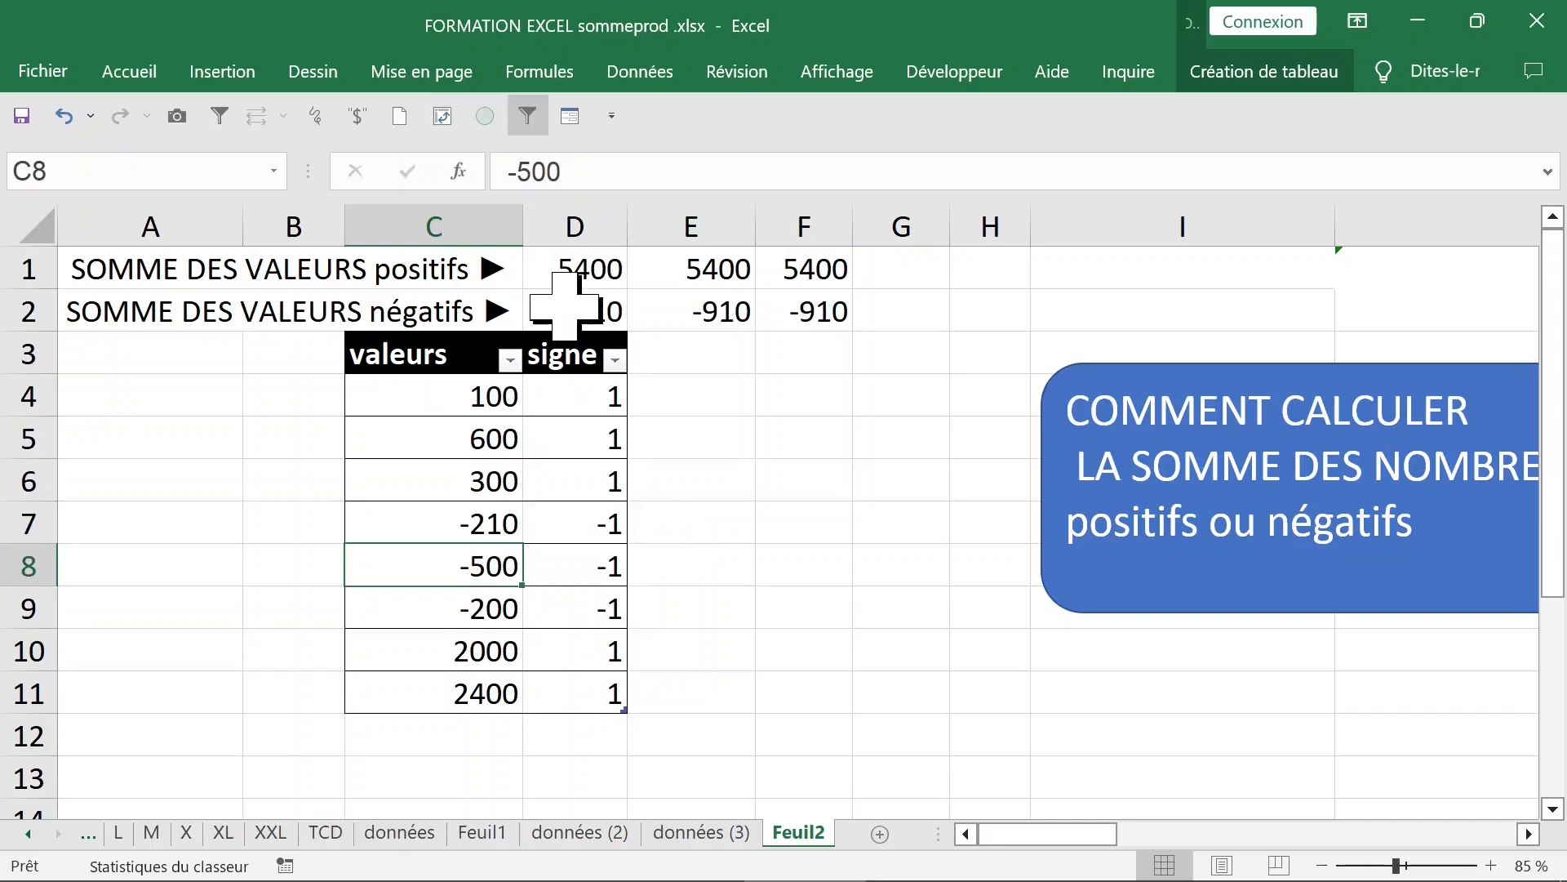
Compare the sums and their formulas in D1, D2, E1 and F1
left_click(581, 309)
left_click(581, 269)
left_click(586, 310)
left_click(577, 271)
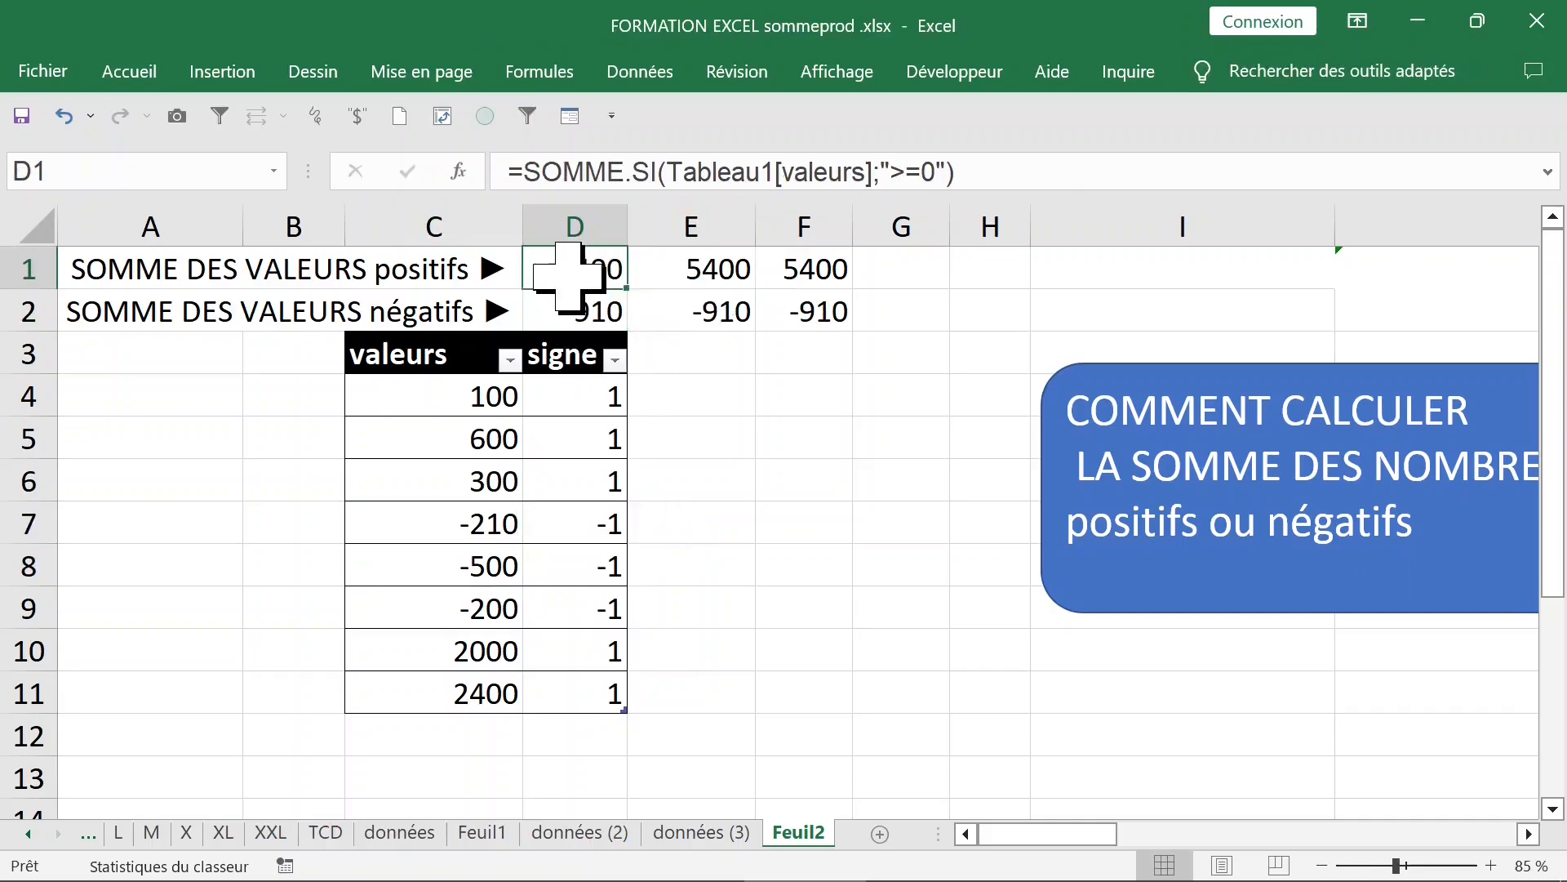
left_click(697, 263)
left_click(814, 269)
left_click(715, 266)
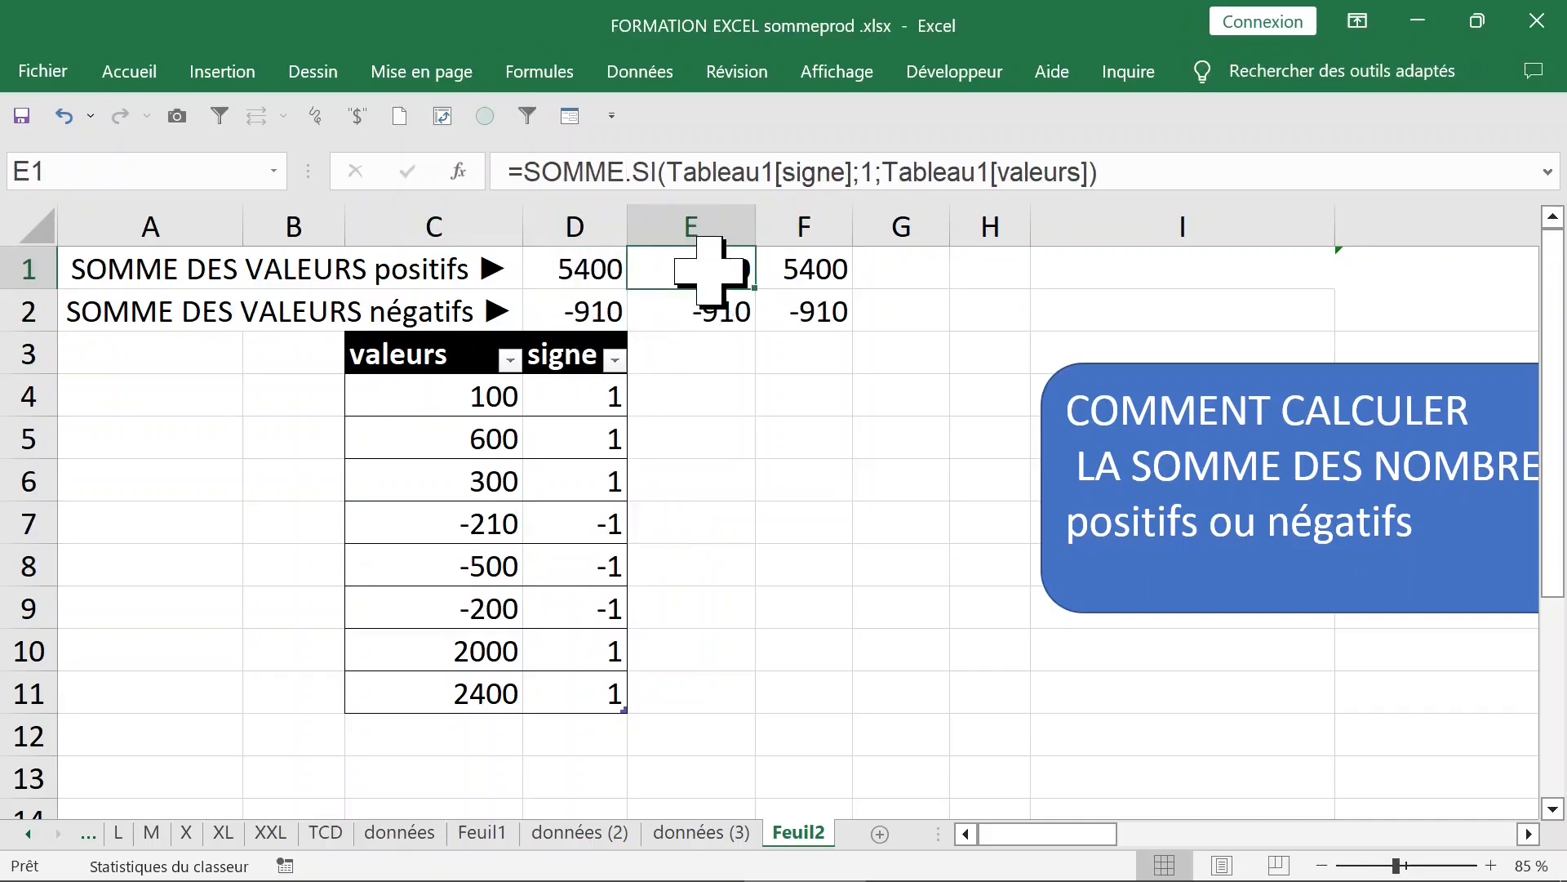